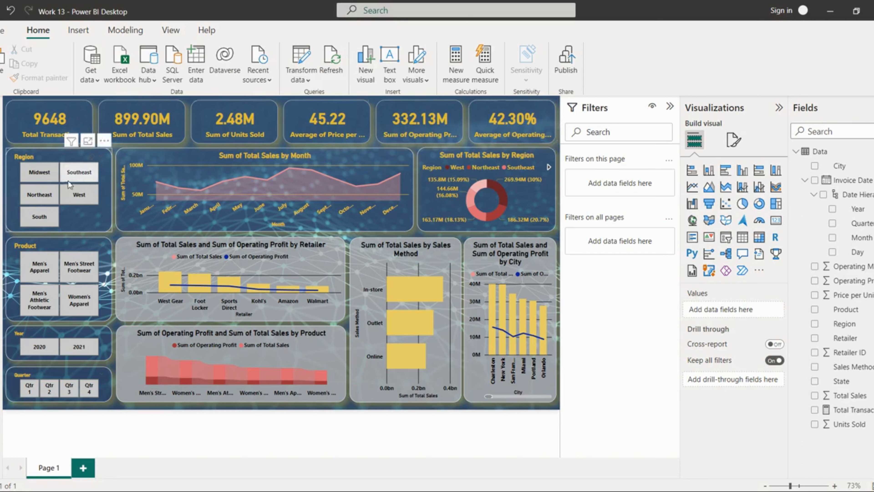
Filter the dashboard to the Midwest, Southeast and South regions and to Men's Apparel, Women's Apparel and Men's Athletic Footwear.
click(45, 174)
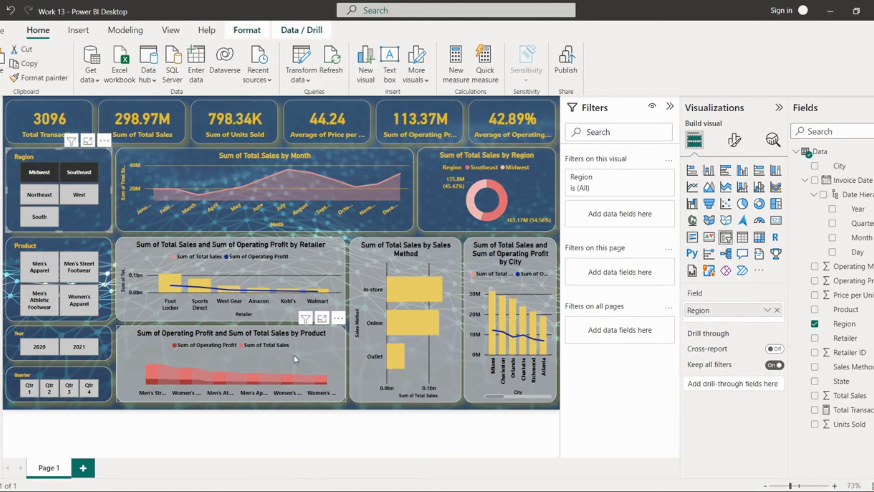
click(47, 222)
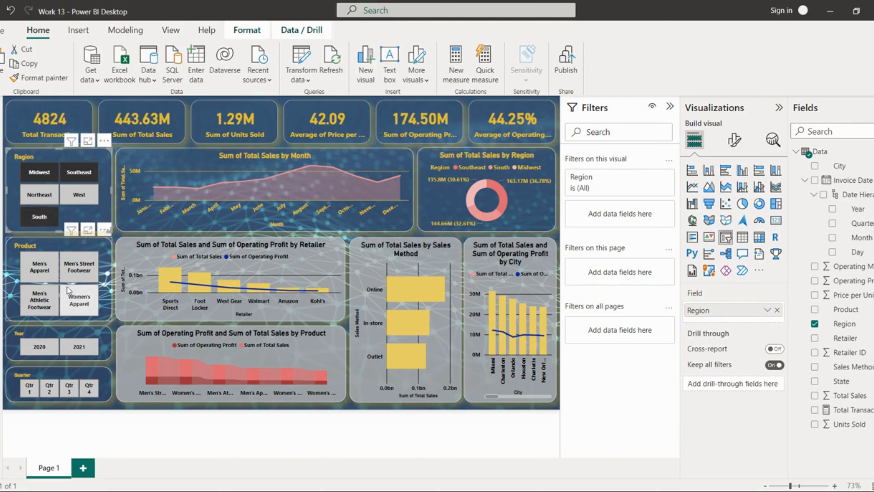
click(43, 269)
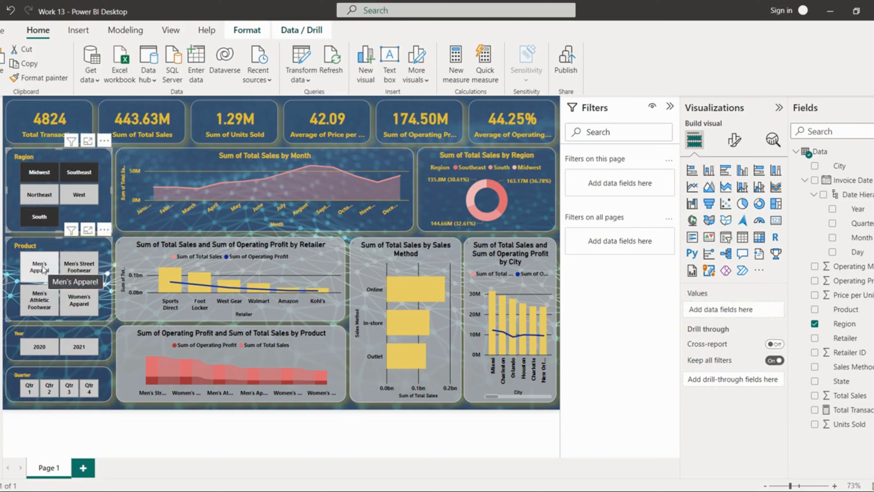
ctrl+click(85, 311)
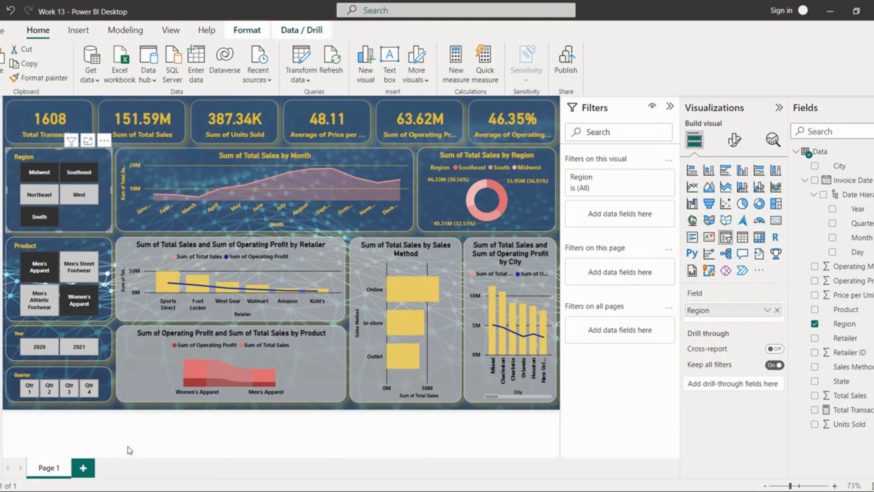
ctrl+click(44, 299)
ctrl+click(45, 302)
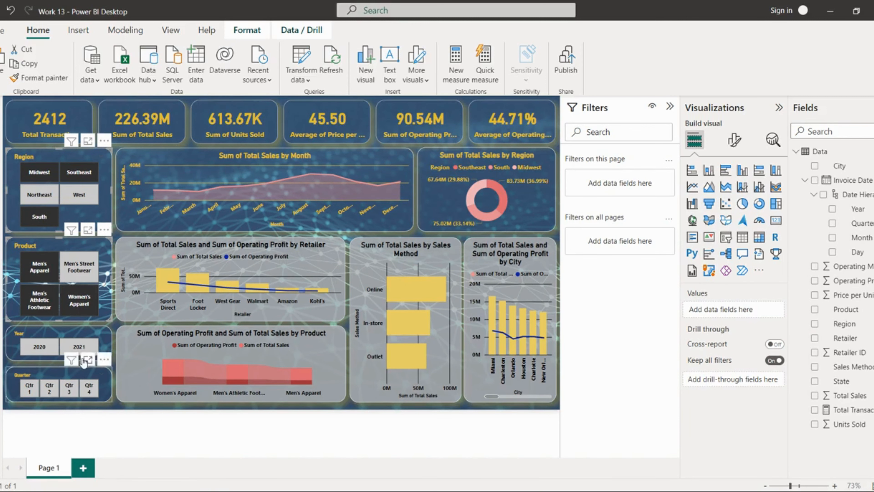
Filter the dashboard to the year 2021 and to quarters Qtr 2 and Qtr 3 together.
click(80, 346)
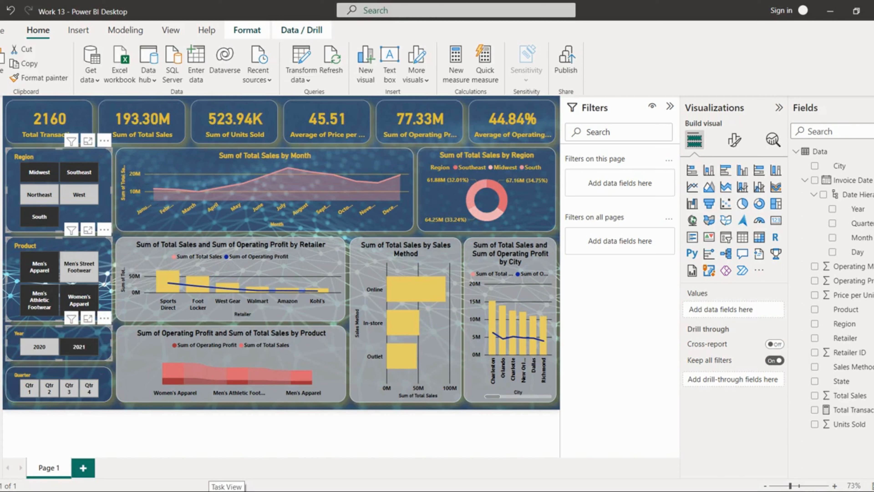
click(50, 393)
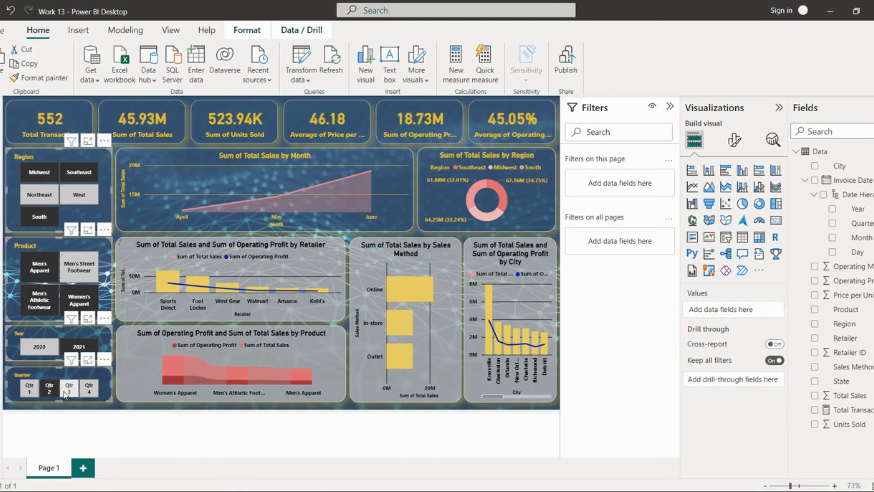
ctrl+click(66, 392)
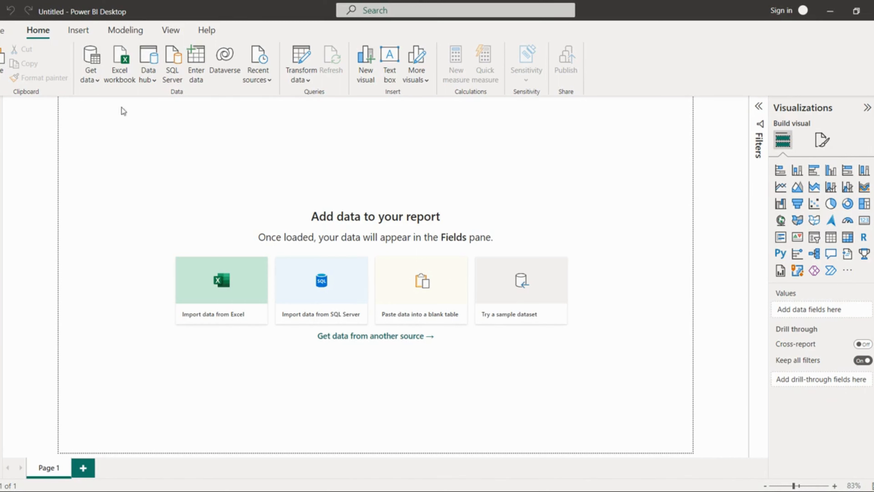
Start a data import in the blank untitled report, using Excel Workbook as the source type.
click(95, 67)
click(92, 72)
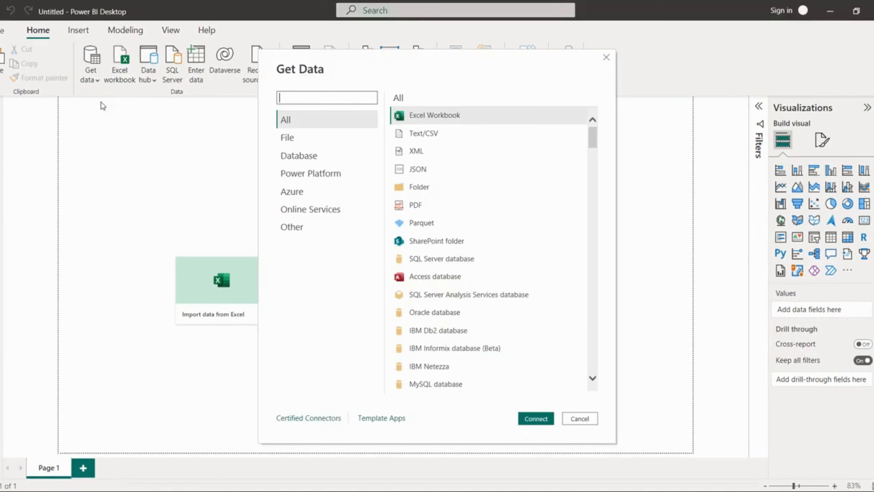
scroll(453, 162, down, 1)
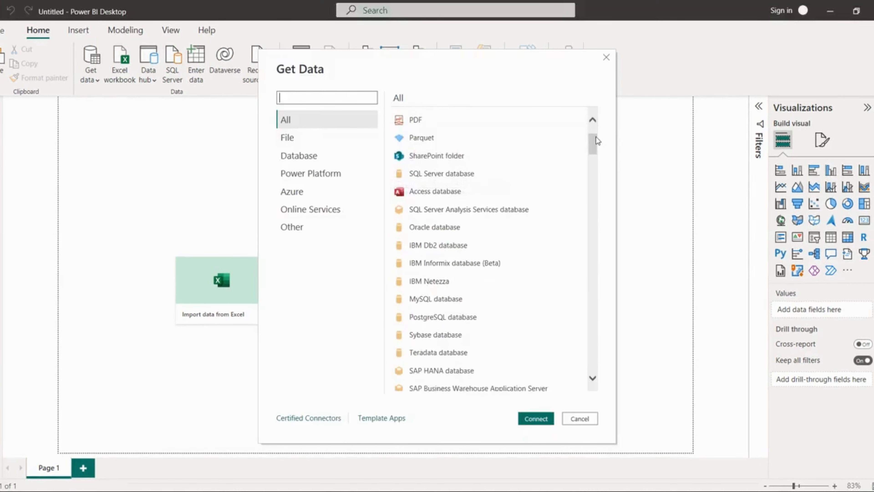
drag(595, 133, 592, 109)
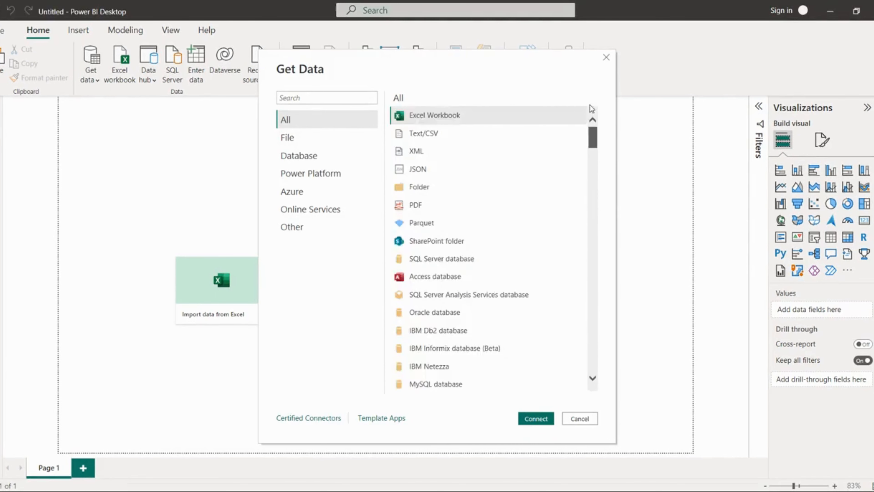
click(447, 114)
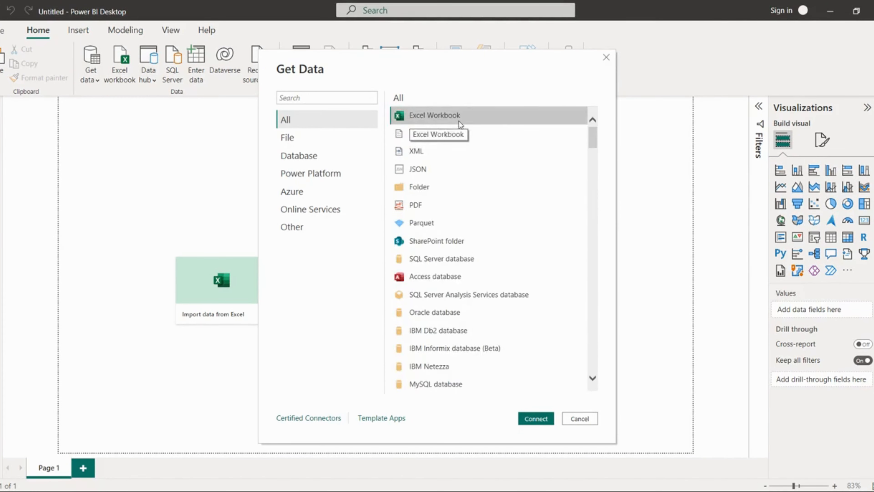
click(535, 422)
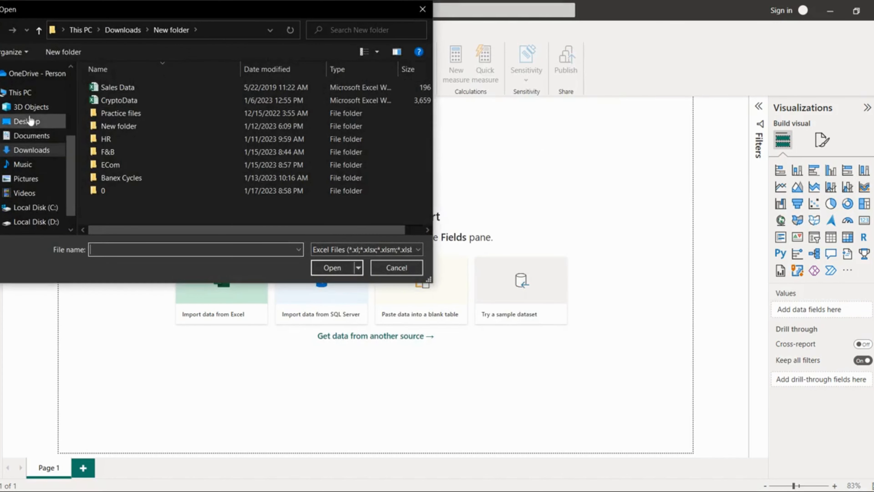
Open the Store Data workbook from the Downloads folder and load its Data sheet into the report.
click(32, 150)
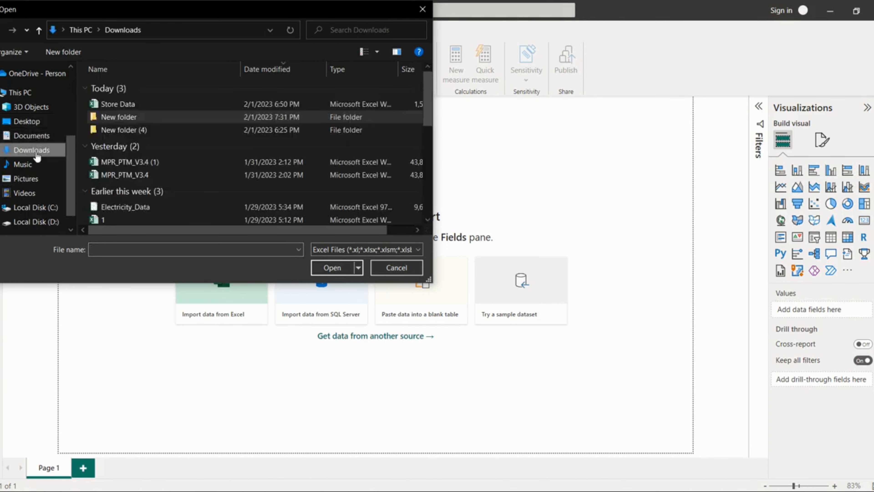
click(121, 106)
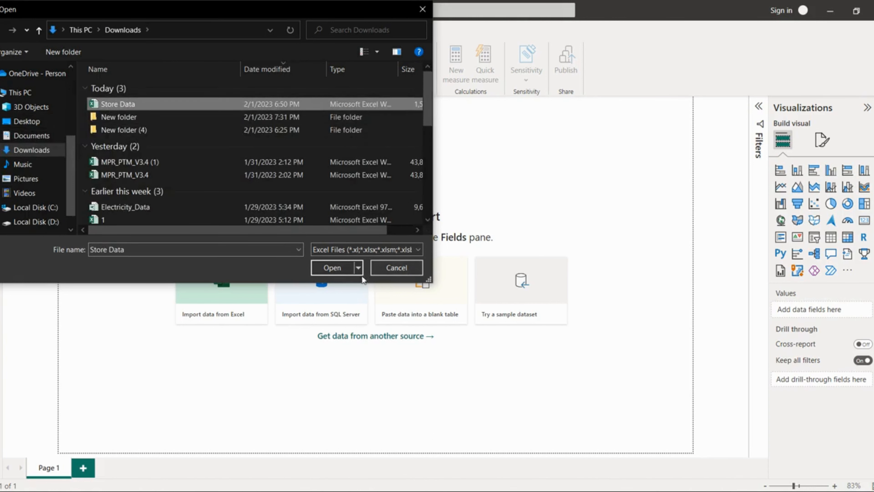
click(341, 270)
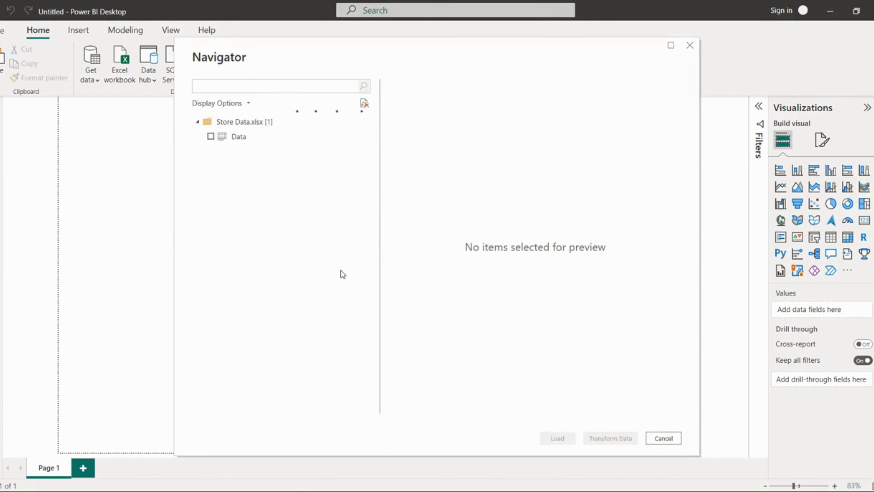
click(211, 136)
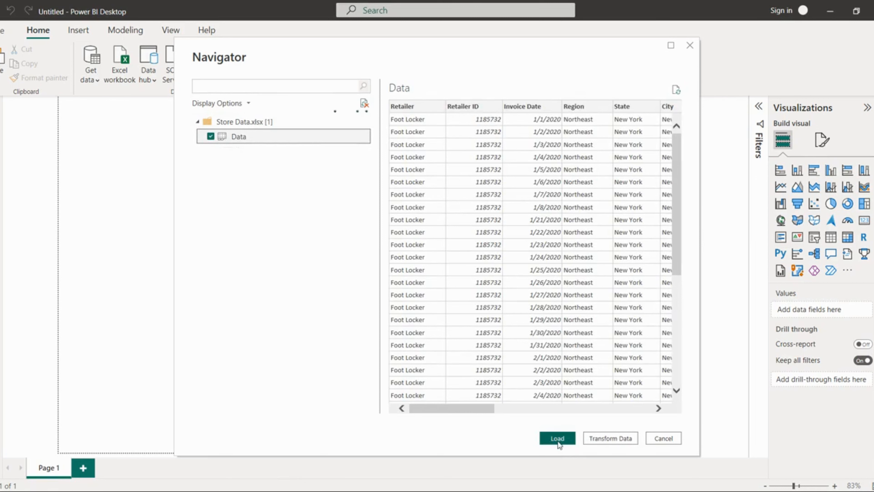
click(563, 440)
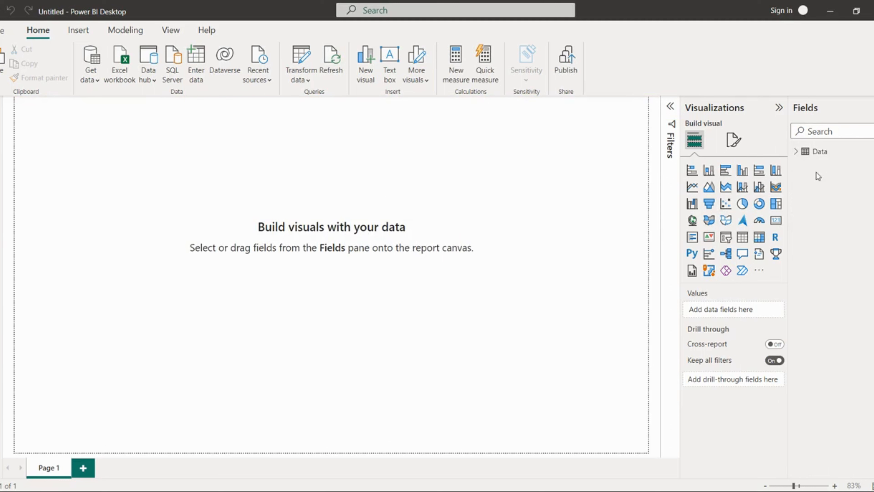
Expand the Data table's fields and examine the loaded records and columns in the data view and the model view.
click(801, 152)
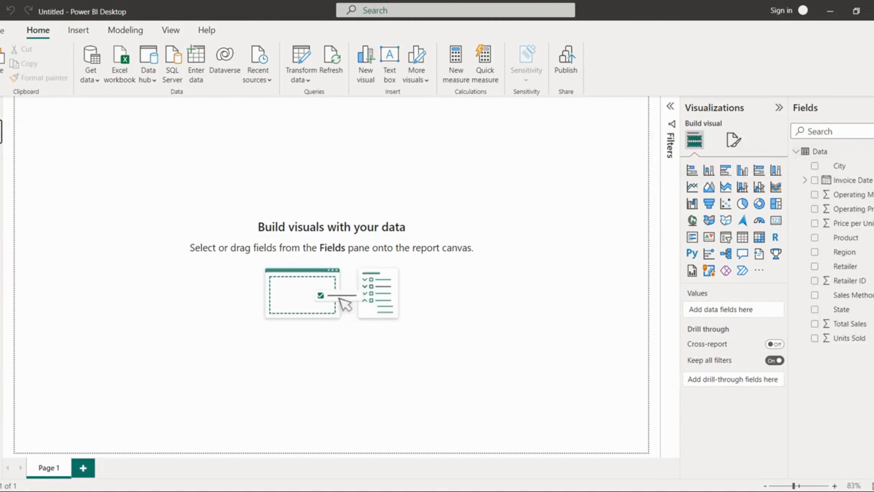
click(2, 116)
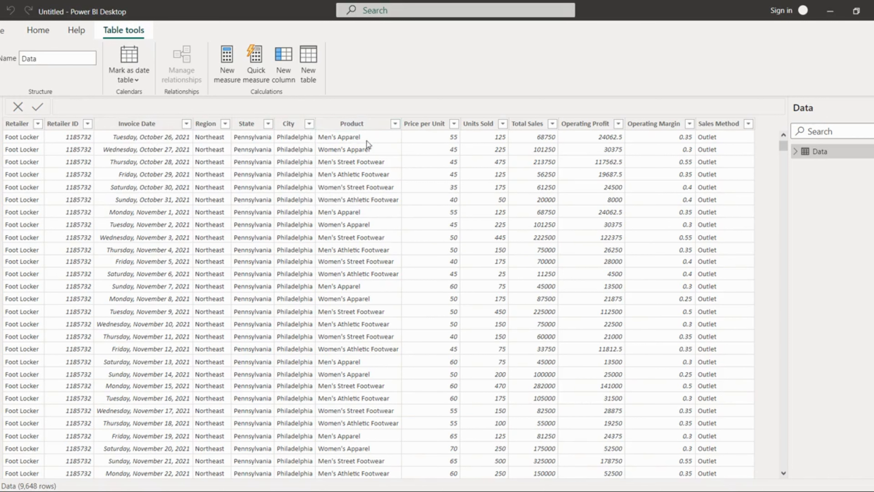
click(359, 127)
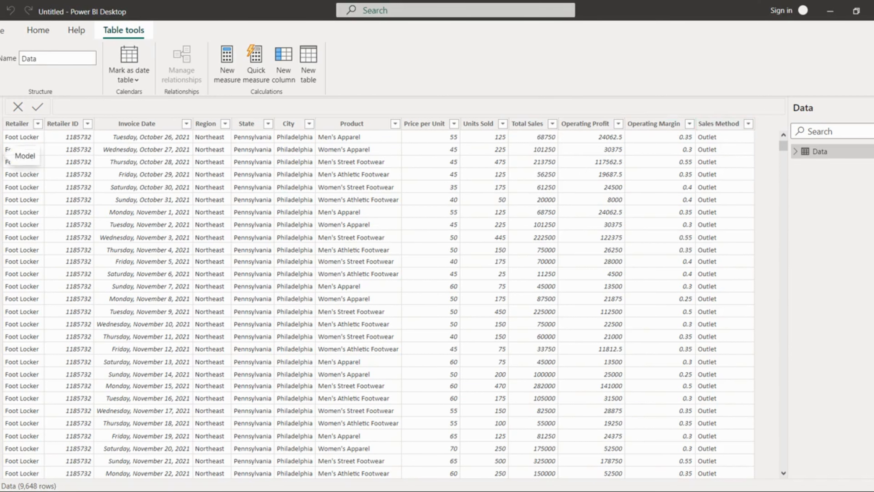
click(2, 156)
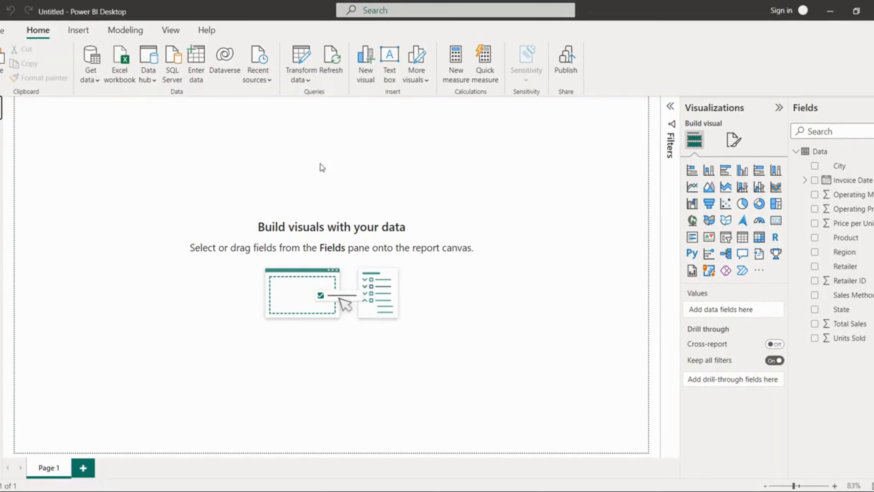
Create a new measure in the Data table with the formula Total Transaction = COUNT(Data[Retailer ID]).
right_click(828, 154)
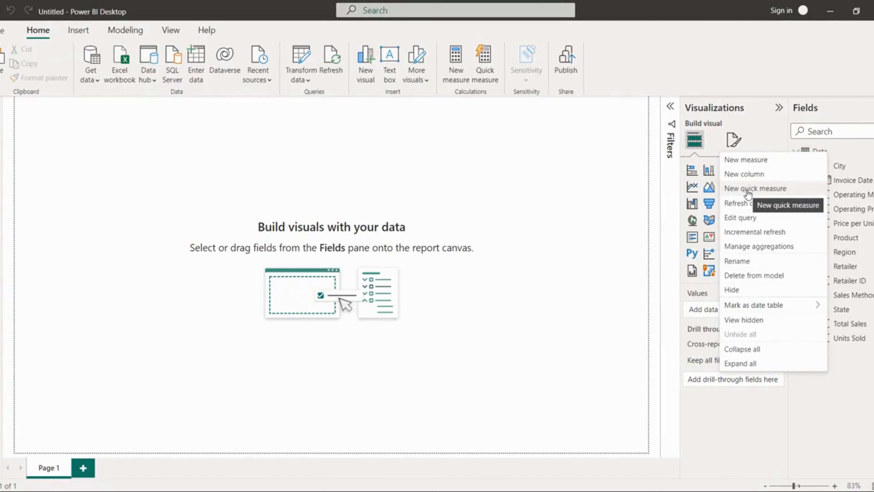
click(746, 160)
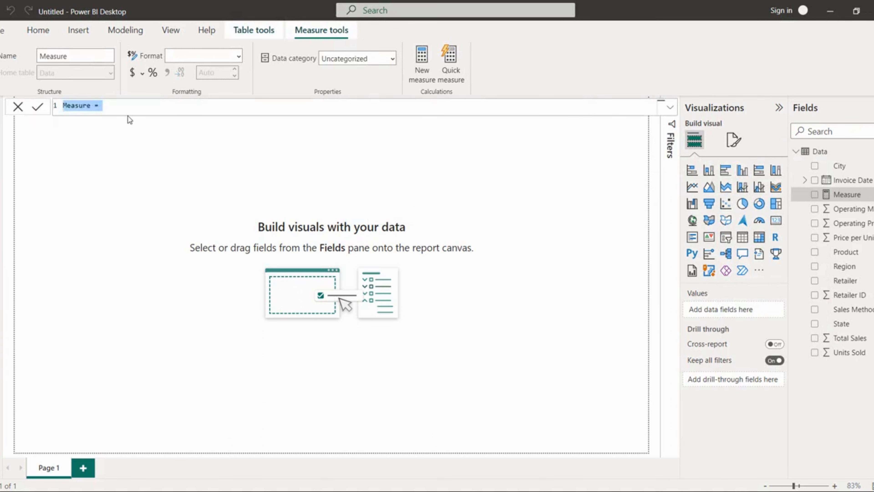
text(Tota)
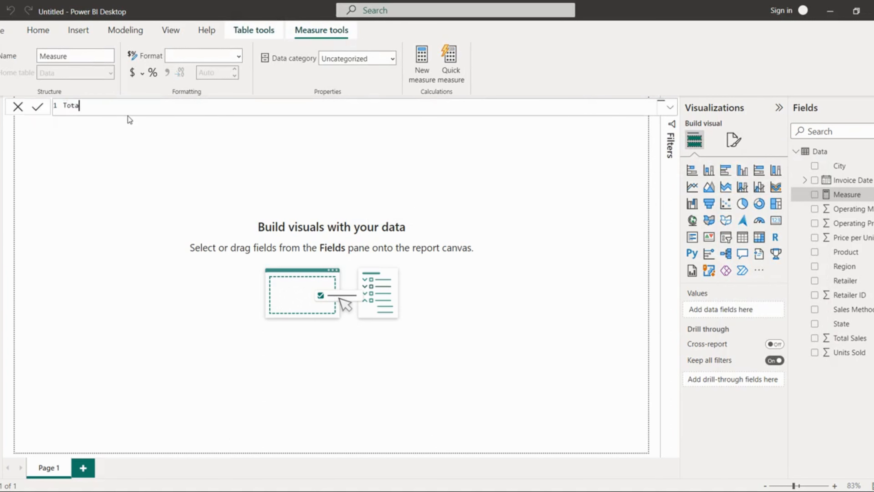
text(l Transaction = count)
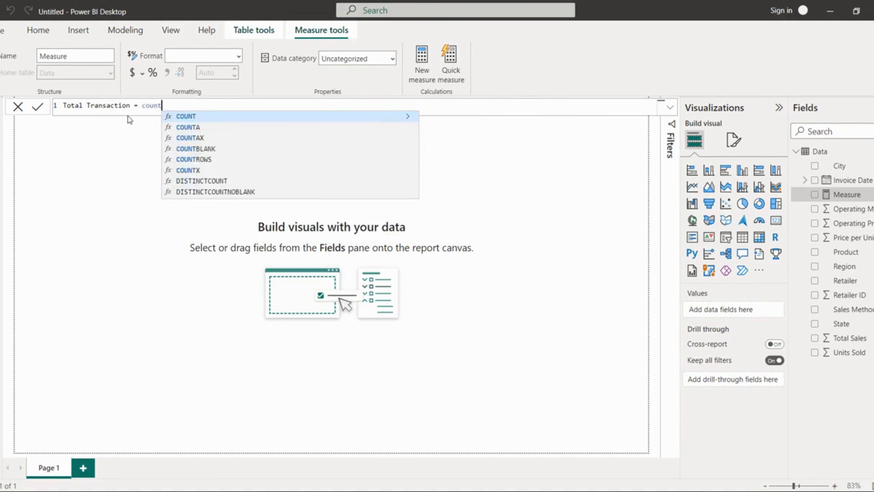
key(Tab)
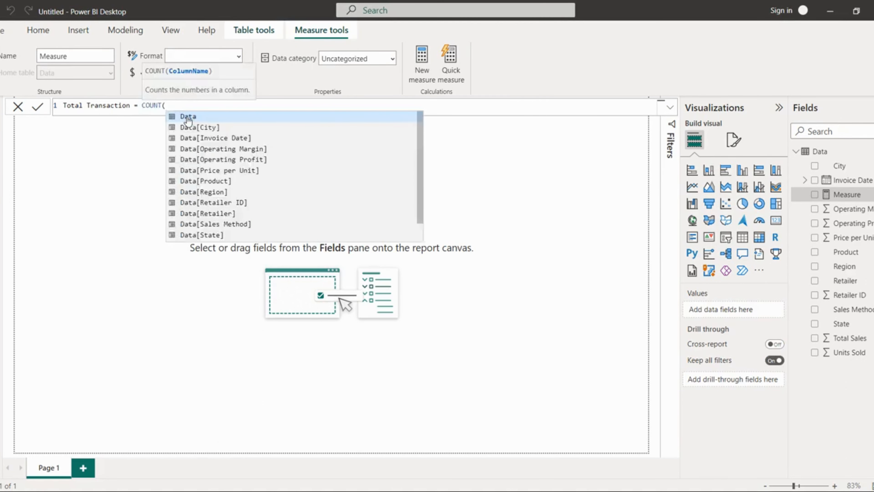
click(238, 203)
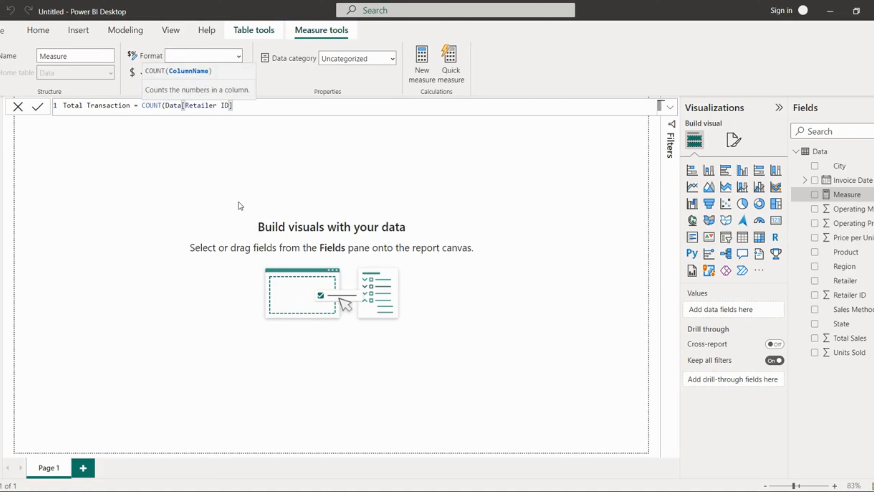
text())
key(Return)
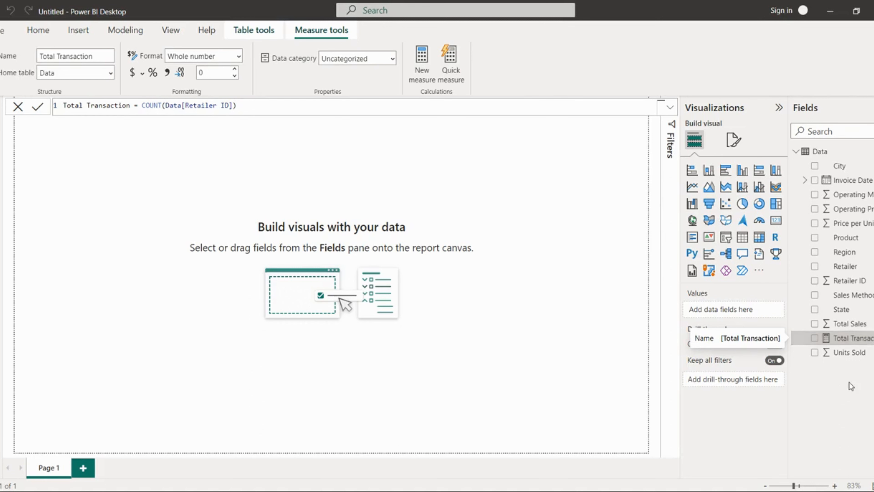
On Page 2 of the Work 13 report, set the canvas background image to 63da6794d9be3.jpg from the Downloads folder.
mouse_move(789, 471)
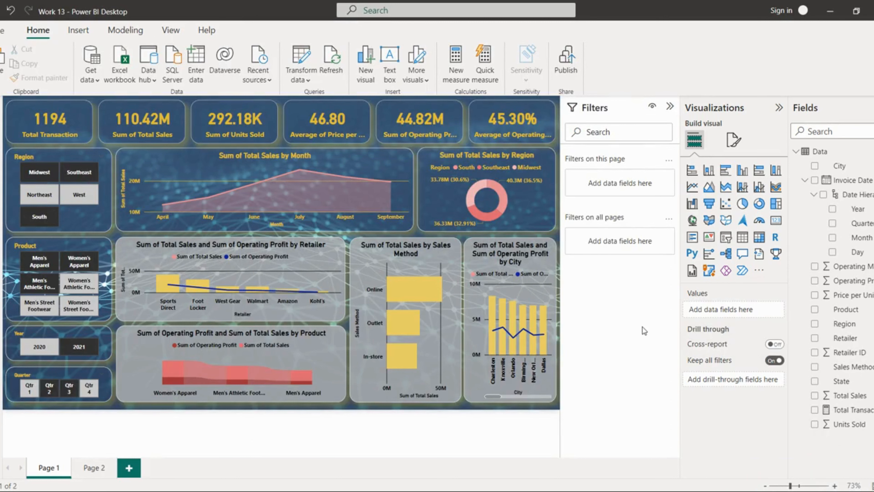
click(93, 469)
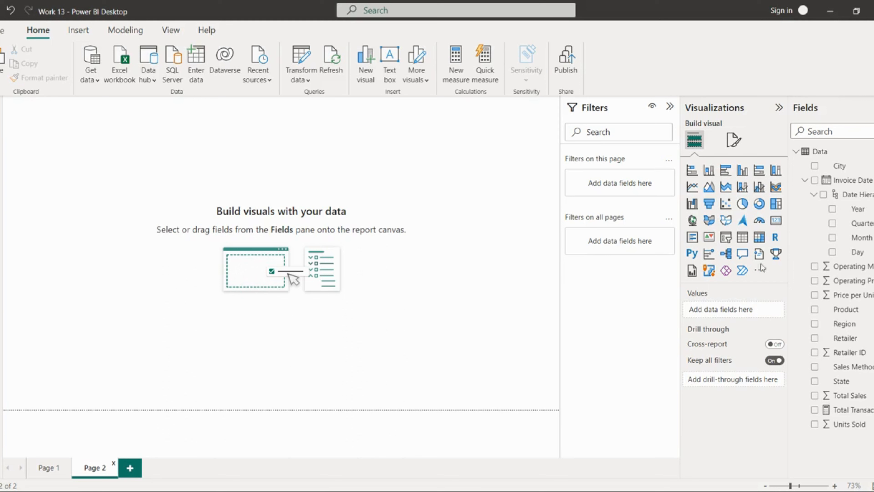
click(734, 139)
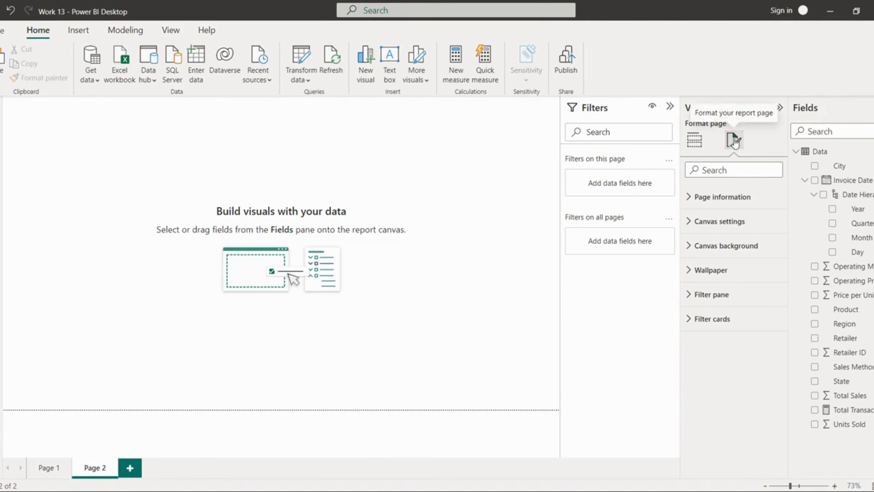
click(722, 252)
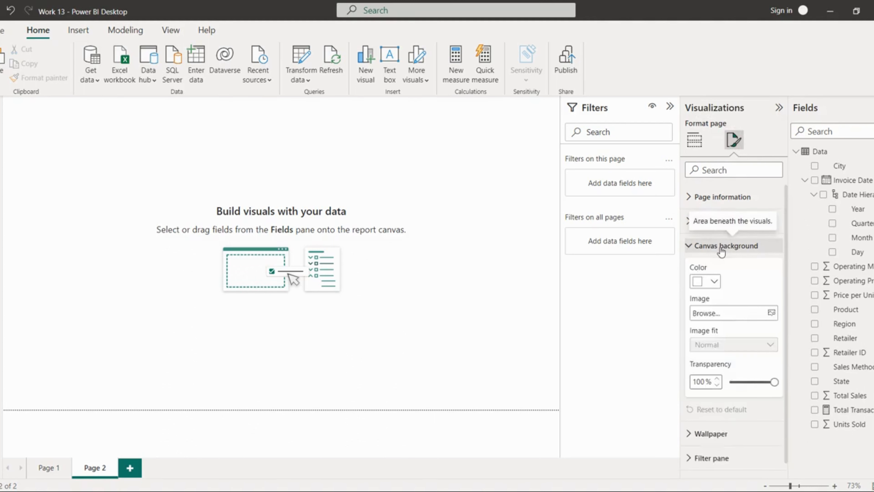
click(771, 313)
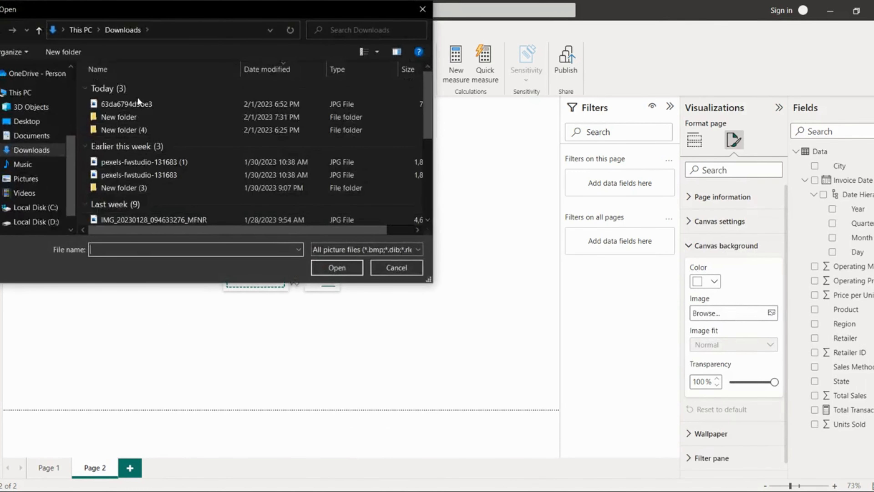
click(151, 104)
click(348, 272)
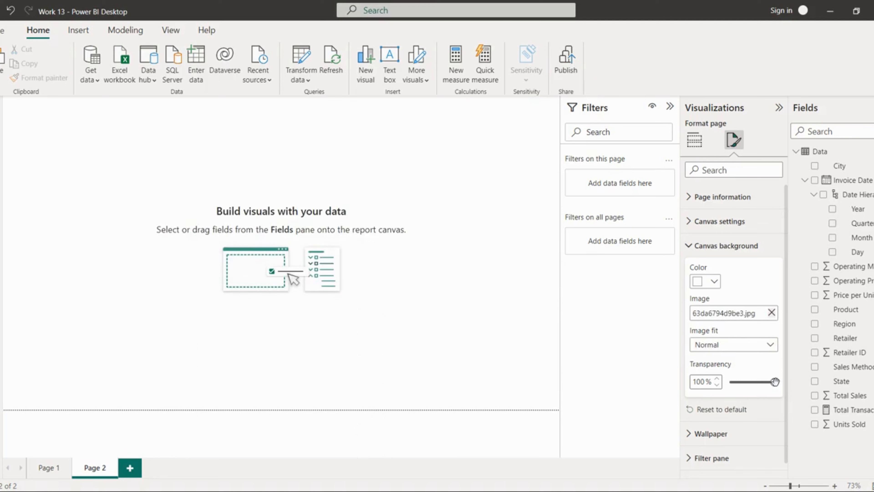
Set the canvas background image's transparency to 0% and its image fit to Fit.
drag(775, 381, 729, 381)
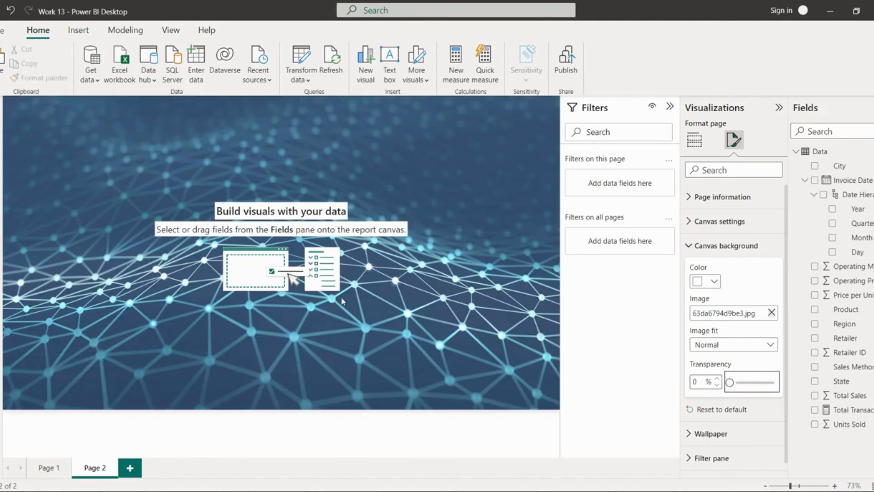
click(746, 346)
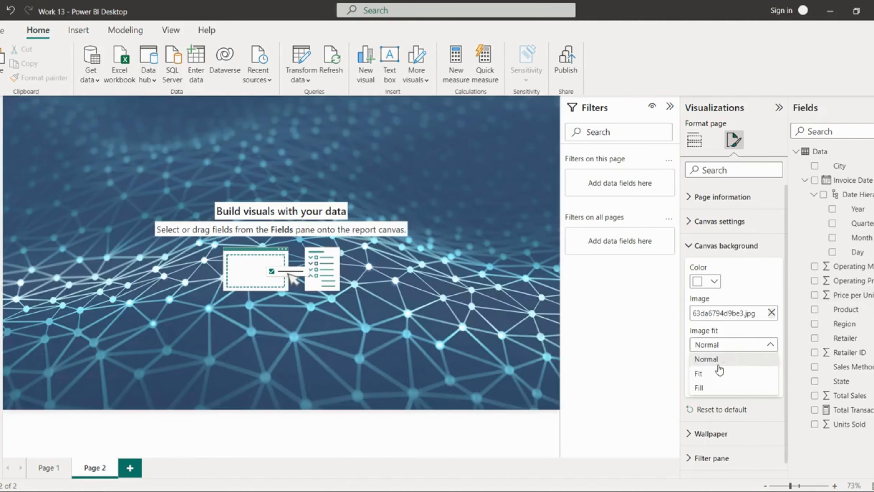
click(698, 374)
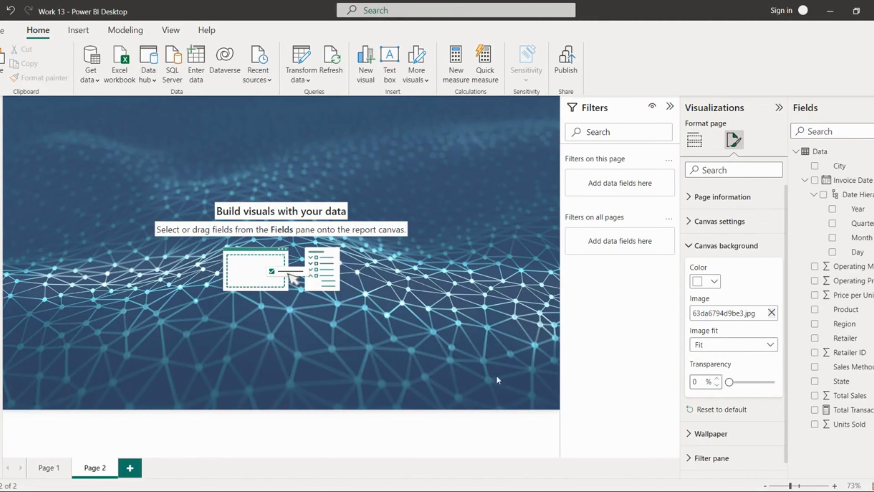
click(382, 454)
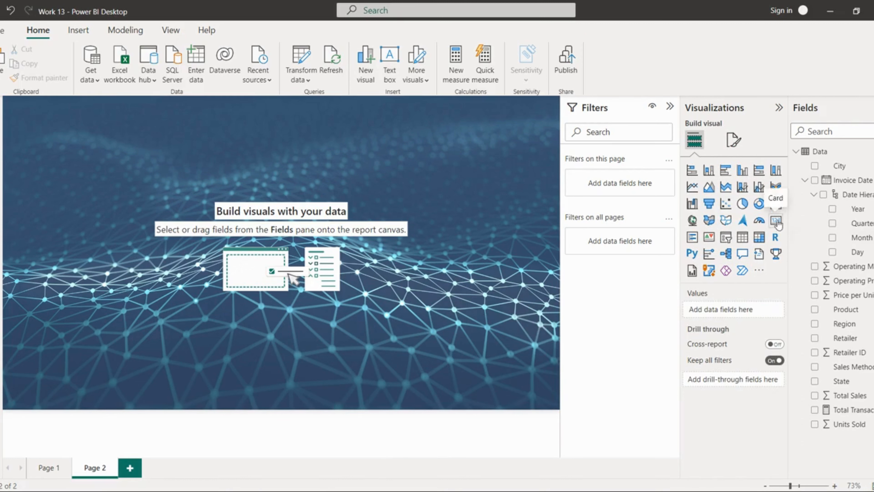
Add a card visual near the canvas's upper-left corner and assign the Total Transaction measure to it.
mouse_move(828, 478)
click(777, 223)
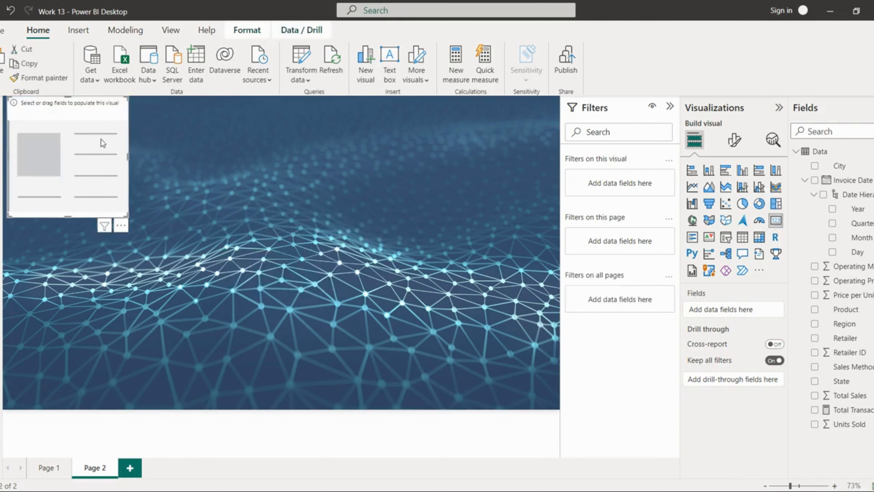
drag(101, 139, 101, 146)
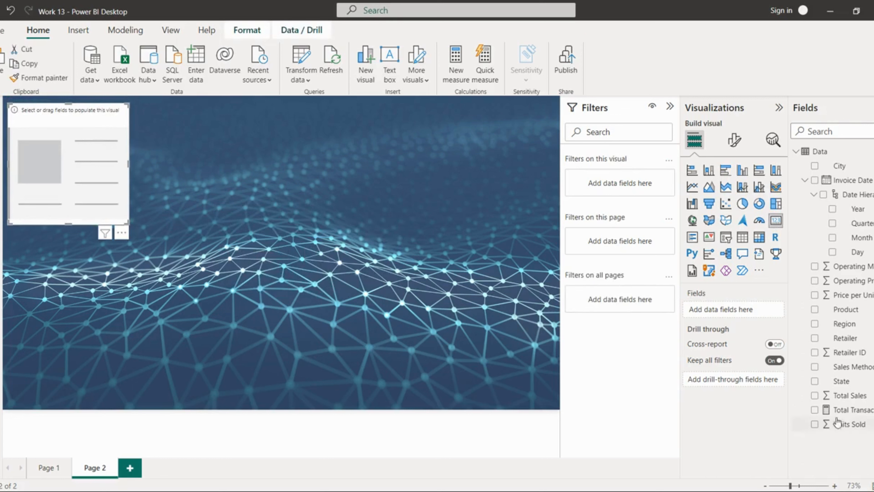
drag(843, 414, 844, 410)
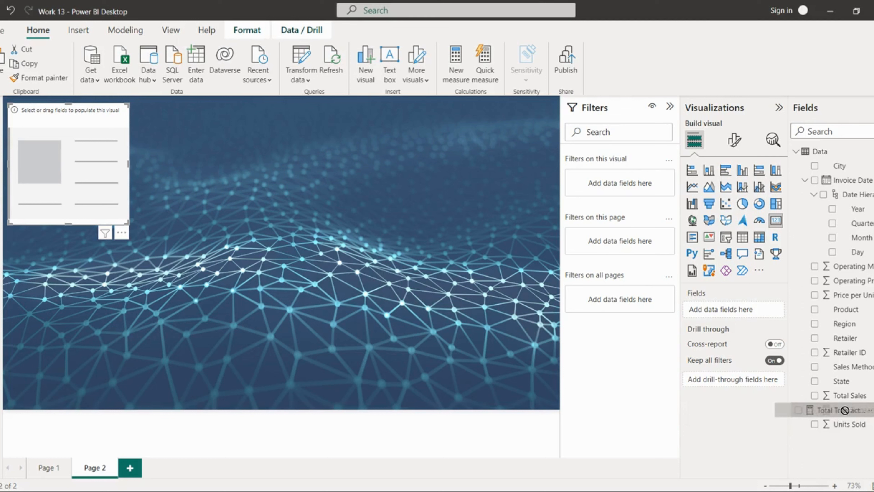
drag(845, 410, 740, 312)
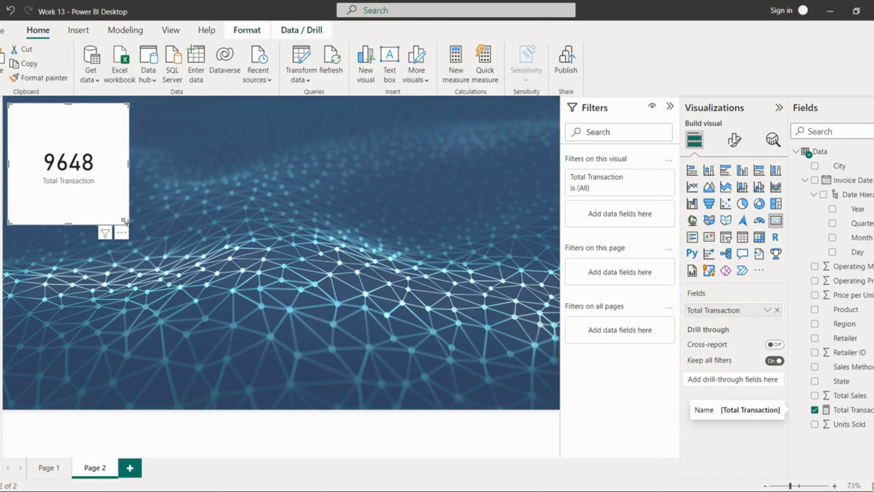
Set the Total Transaction card's height to 100 and width to 200.
click(734, 139)
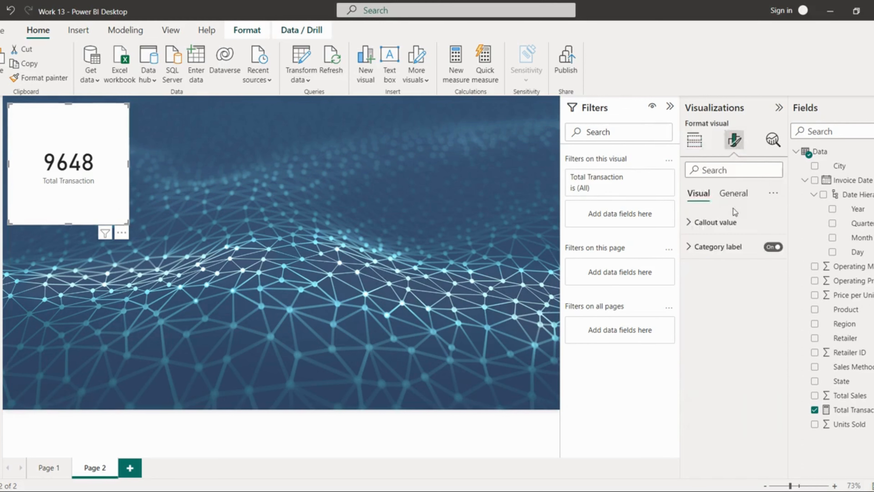
click(736, 193)
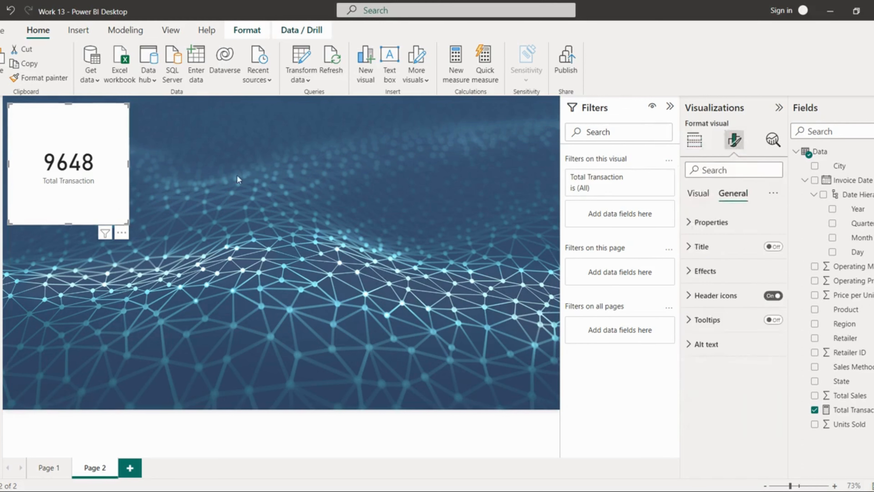
mouse_move(127, 223)
mouse_down()
mouse_move(111, 172)
mouse_move(138, 210)
mouse_up()
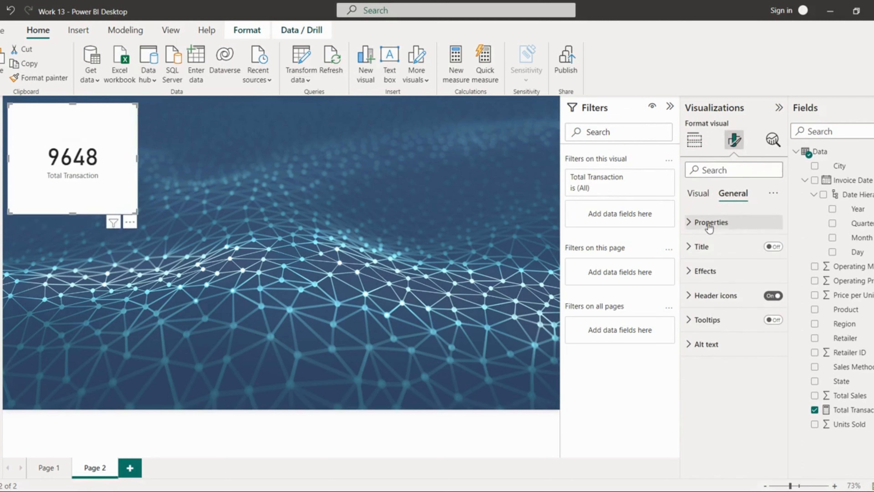
click(720, 223)
drag(710, 274, 685, 277)
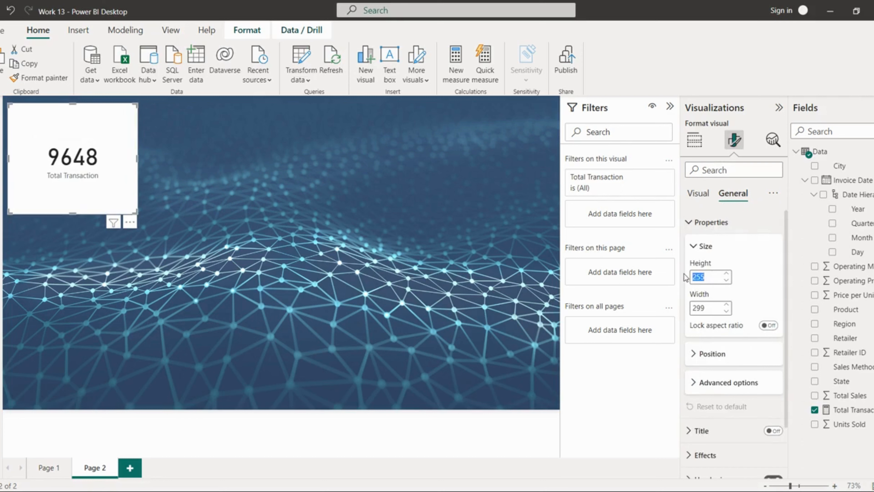
text(100)
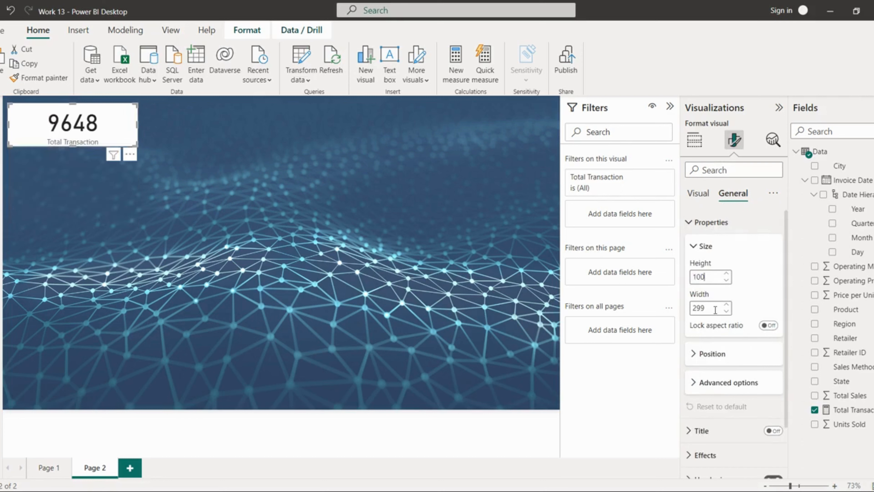
drag(715, 310, 690, 312)
text(200)
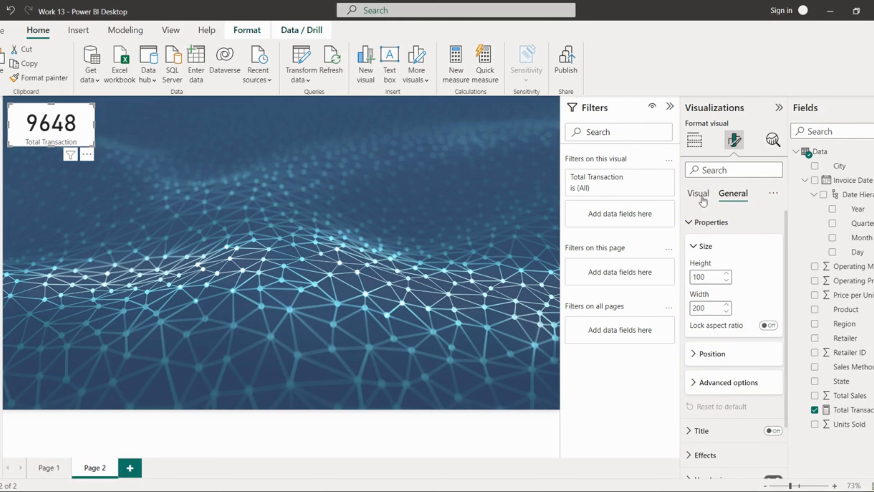
click(714, 223)
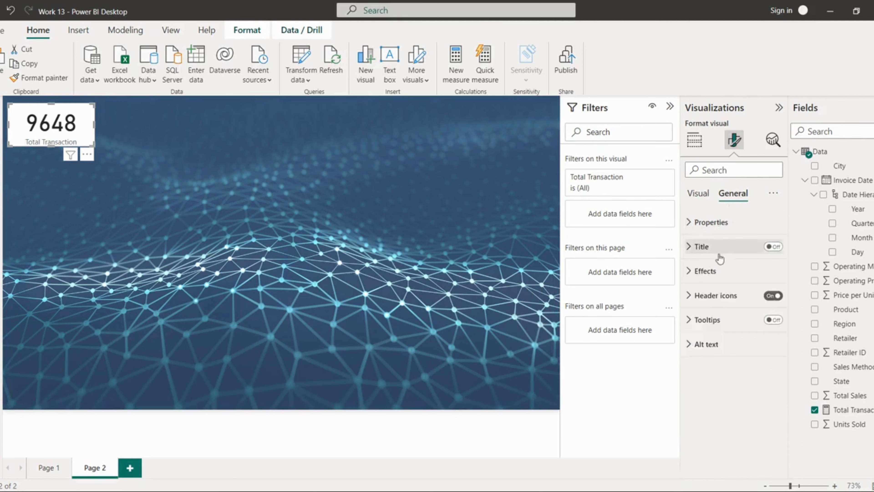
Turn off the card's background and add a light grey visual border with 20 px rounded corners.
click(705, 271)
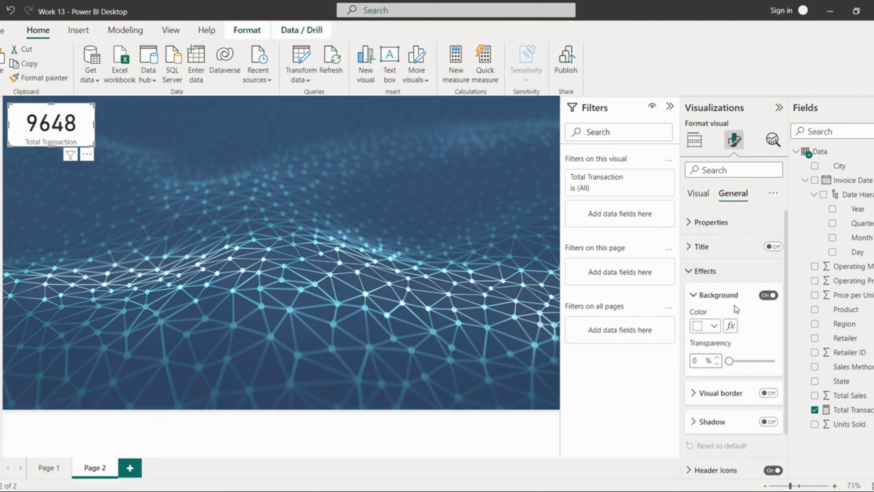
click(768, 296)
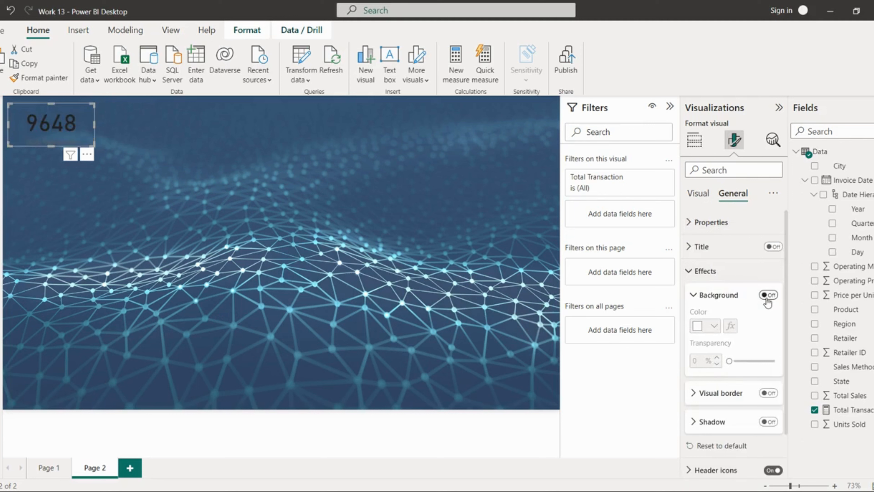
click(767, 394)
click(743, 394)
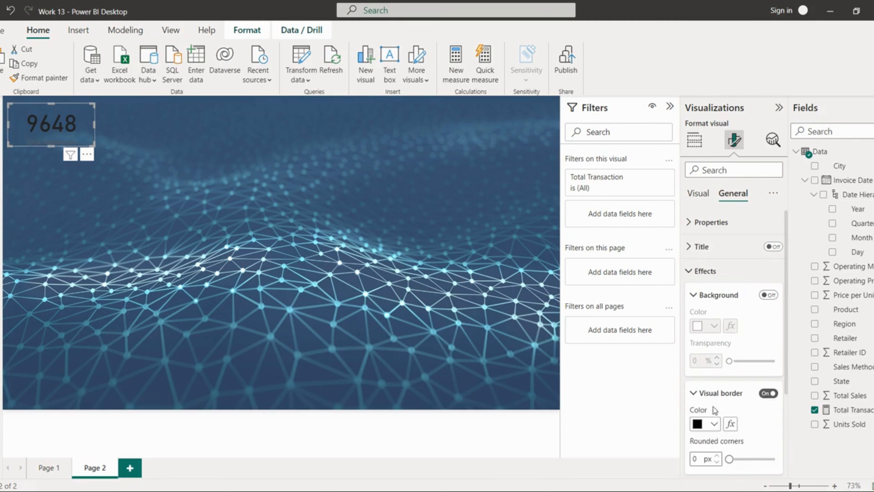
click(709, 424)
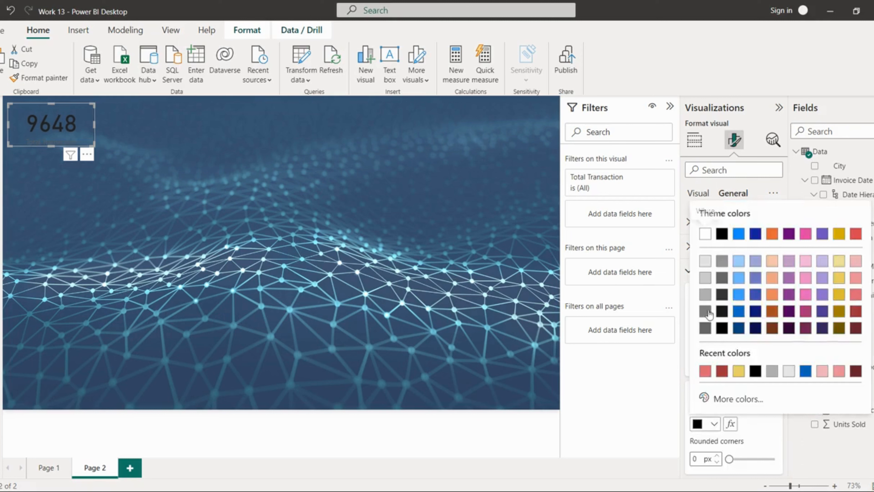
click(704, 262)
scroll(711, 387, down, 2)
drag(729, 377, 759, 379)
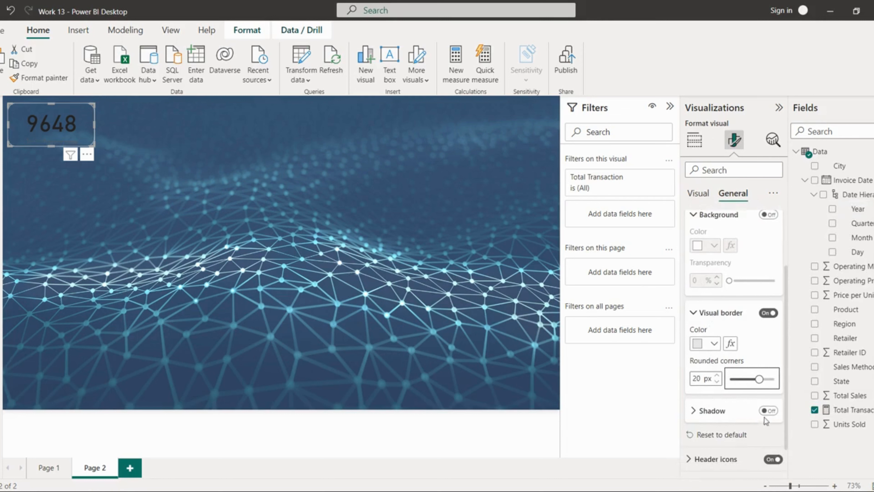
Turn on the card's shadow and make it the same light grey as the border.
click(768, 410)
click(713, 411)
click(713, 441)
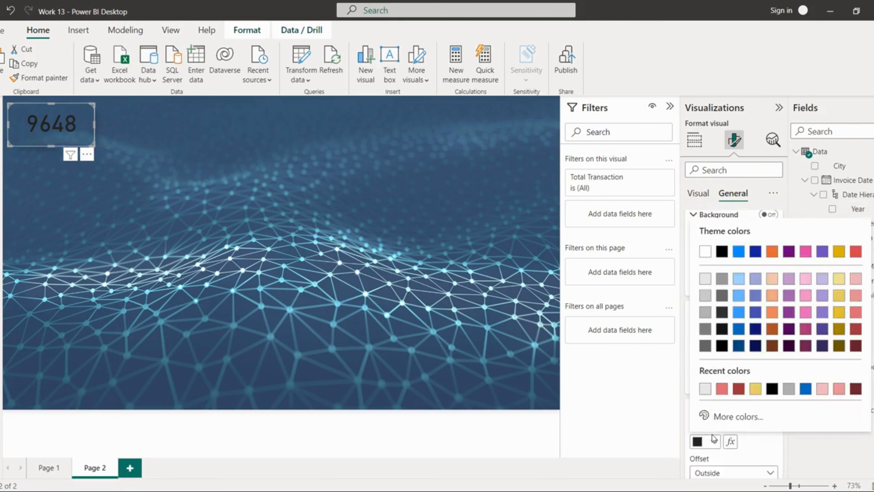
click(704, 389)
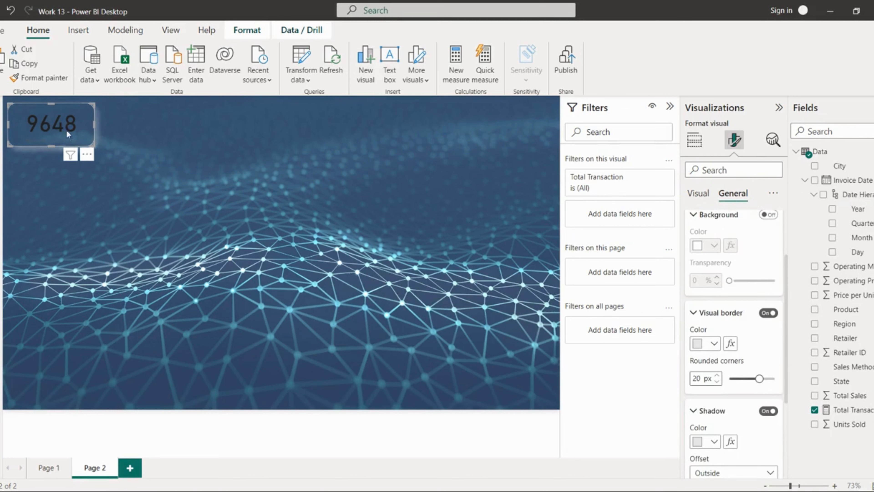
Make the card's callout value bold and change its color to grey.
click(698, 194)
click(711, 223)
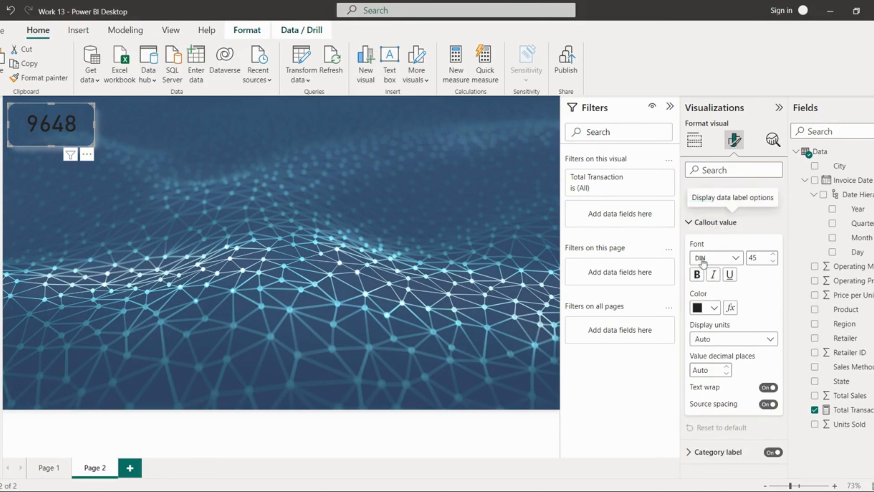
click(697, 274)
click(713, 314)
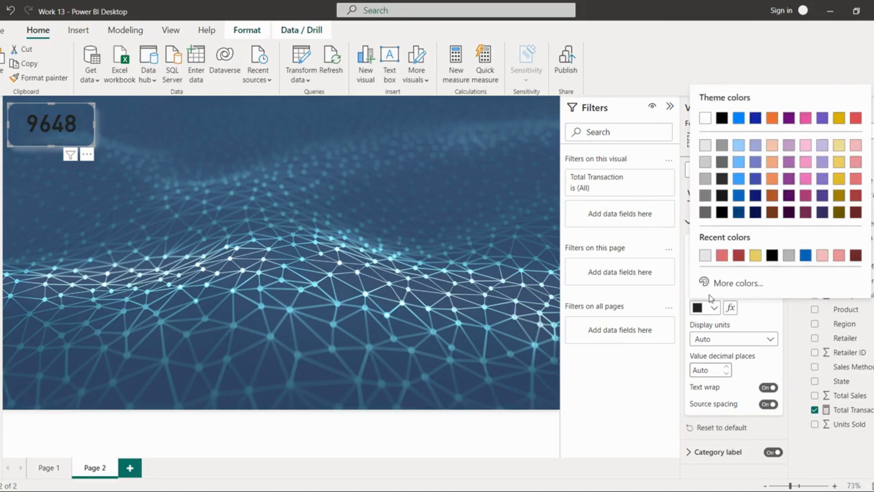
click(708, 178)
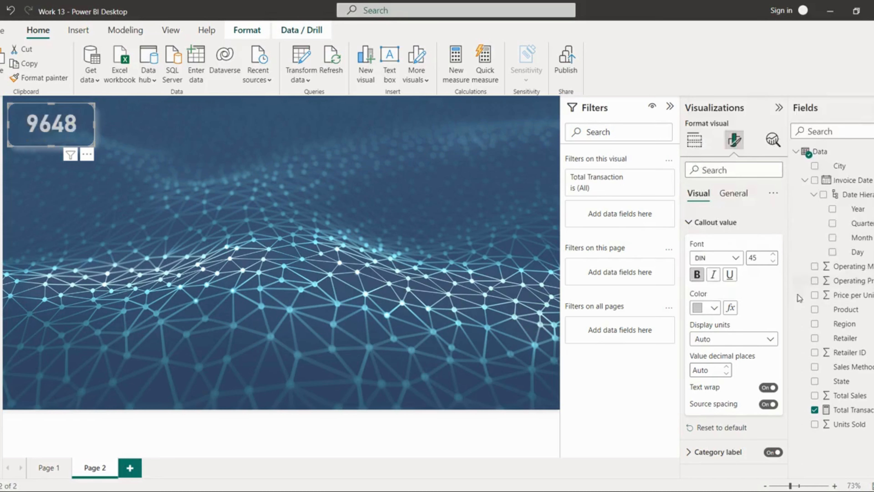
Set the callout value's font size to 36 and its value decimal places to 2.
click(773, 261)
click(773, 261)
click(773, 261)
click(773, 261)
click(774, 261)
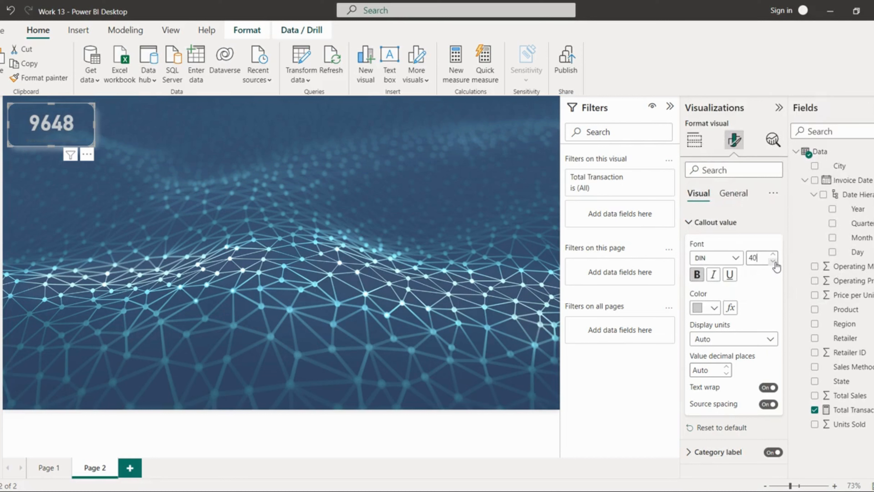
click(773, 261)
click(773, 261)
click(773, 261)
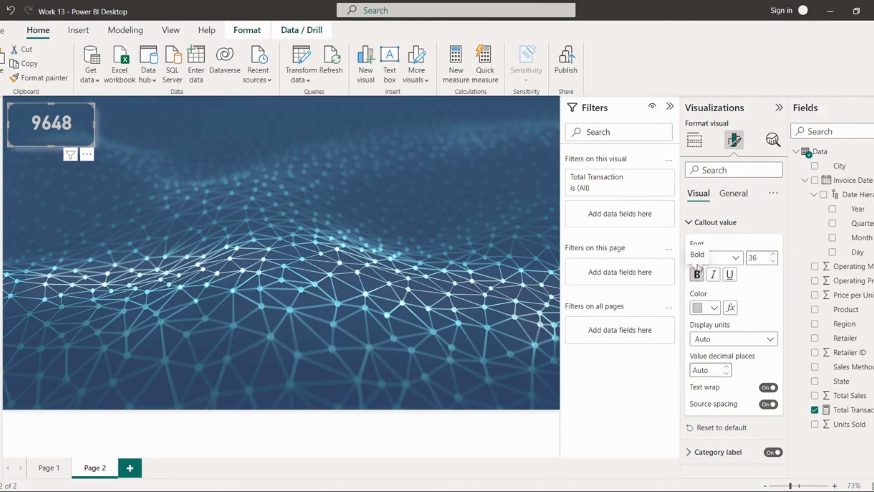
click(726, 367)
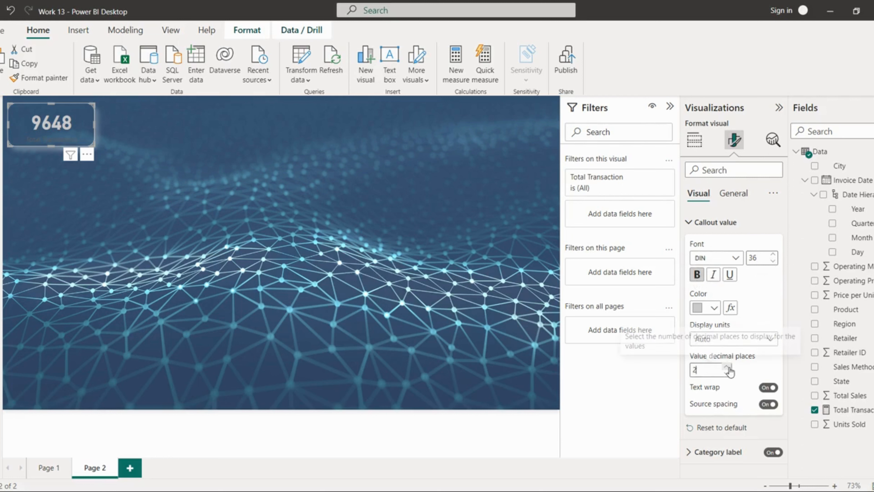
click(728, 366)
click(699, 223)
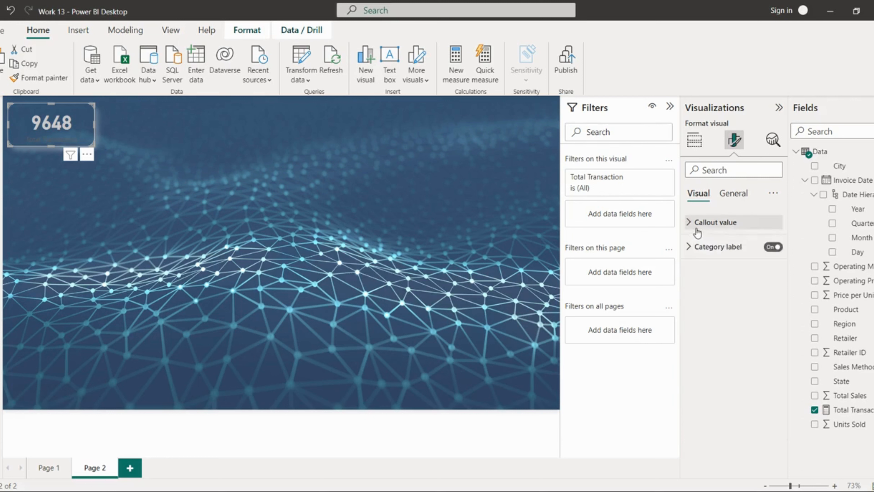
Make the card's category label bold and change its color to light grey.
click(703, 247)
click(697, 299)
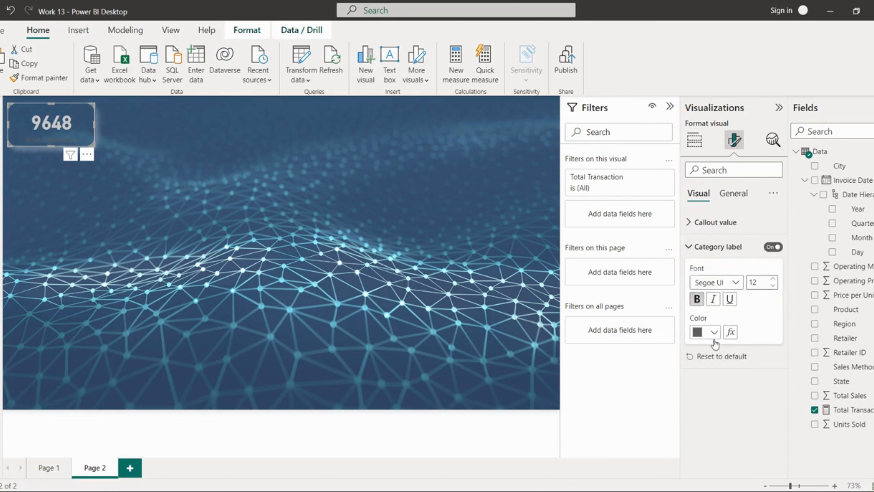
click(713, 332)
click(708, 275)
click(286, 198)
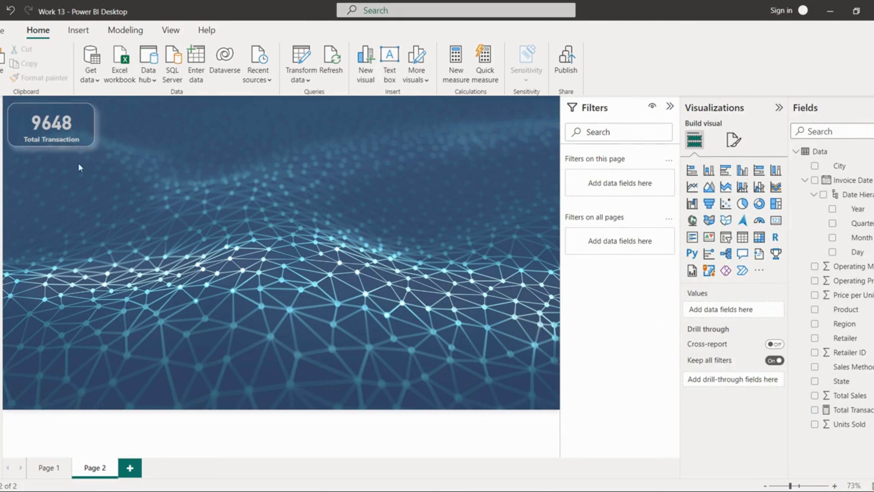
Duplicate the formatted Total Transaction card twice and place the copies side by side in a row beside the original.
click(71, 125)
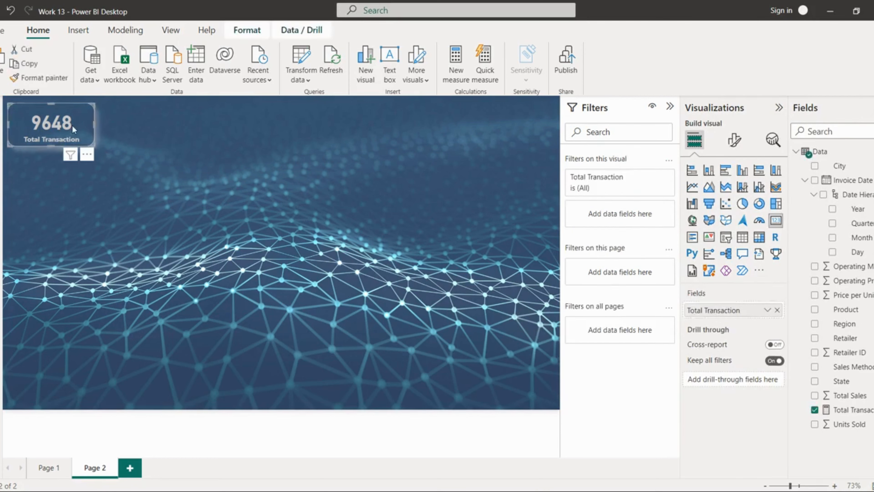
key(ctrl+c)
key(ctrl+v)
drag(71, 125, 242, 123)
key(ctrl+v)
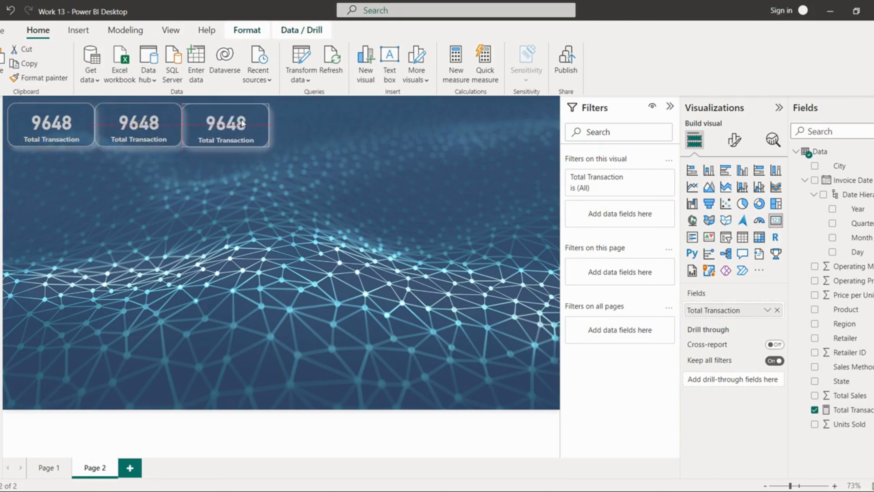
Copy all three cards together and place the three duplicates at the end of the row to make six cards.
ctrl+click(83, 125)
ctrl+click(125, 124)
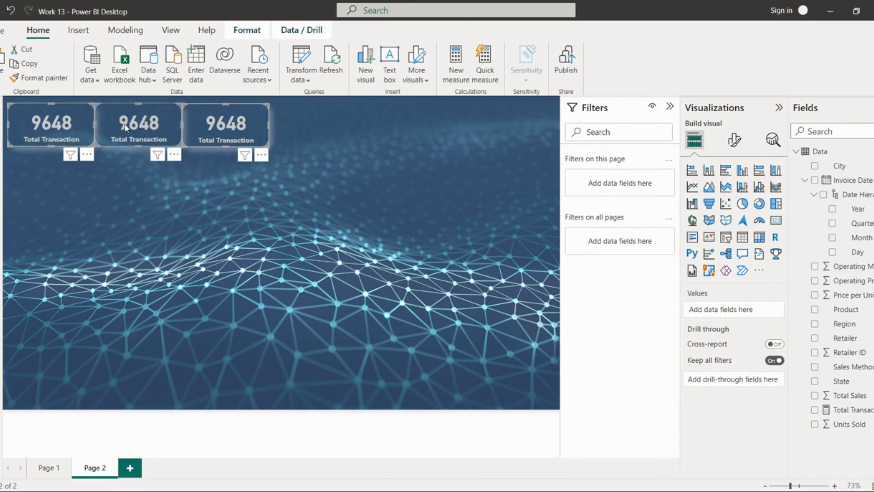
key(ctrl+c)
key(ctrl+v)
drag(125, 124, 398, 124)
click(398, 124)
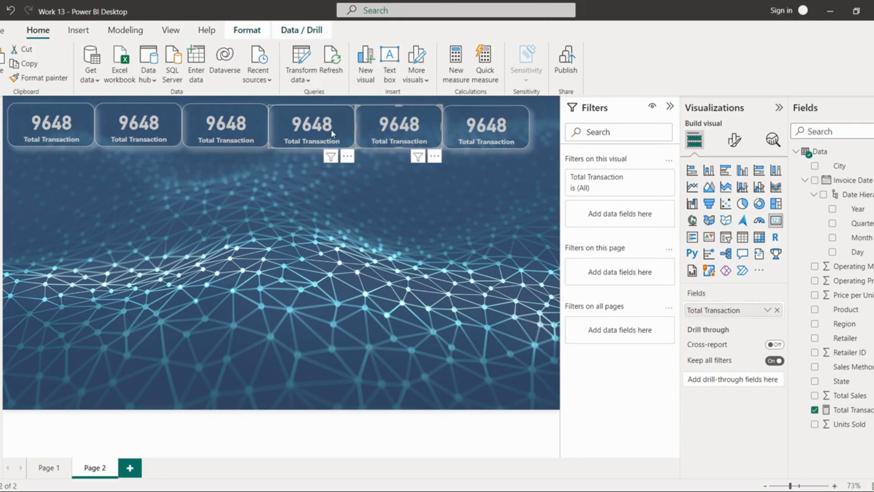
Line up the last three duplicated Total Transaction cards level with the rest of the row and move them closer together.
drag(331, 129, 329, 128)
drag(394, 121, 385, 123)
drag(453, 118, 459, 123)
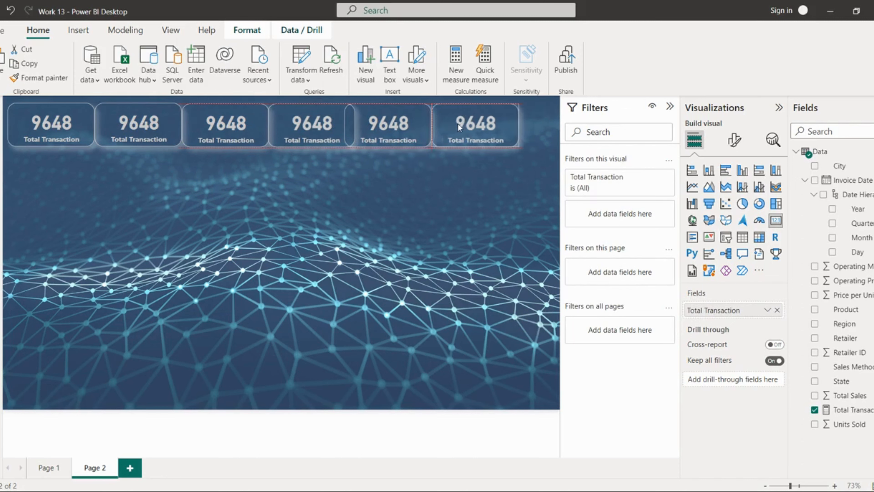
click(435, 188)
Replace Total Transaction with Total Sales in the second card and with Operating Profit in the third card.
click(133, 136)
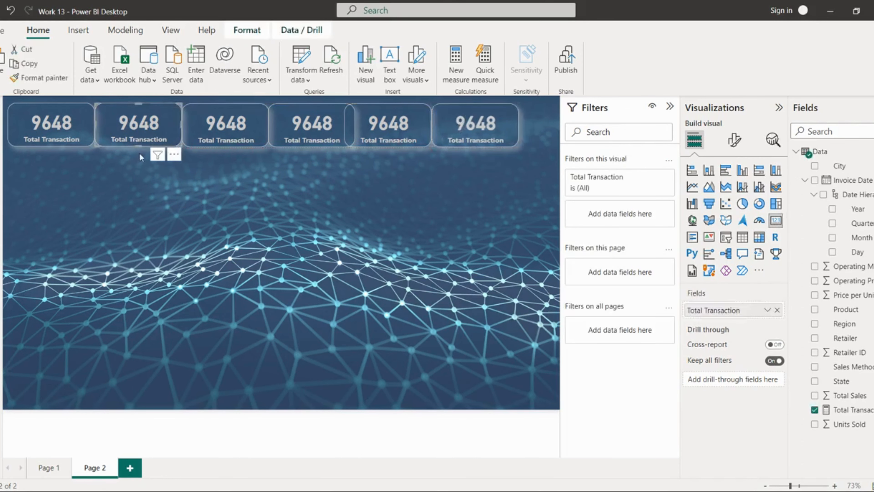
click(815, 411)
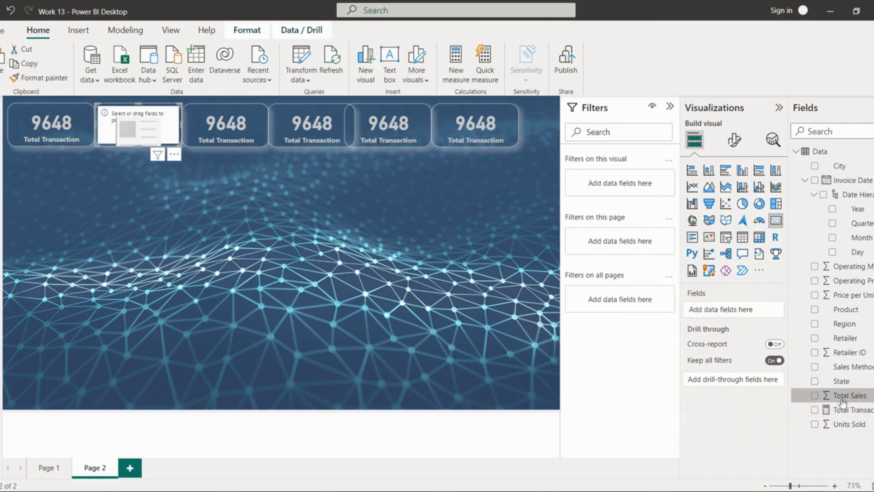
drag(842, 400, 752, 317)
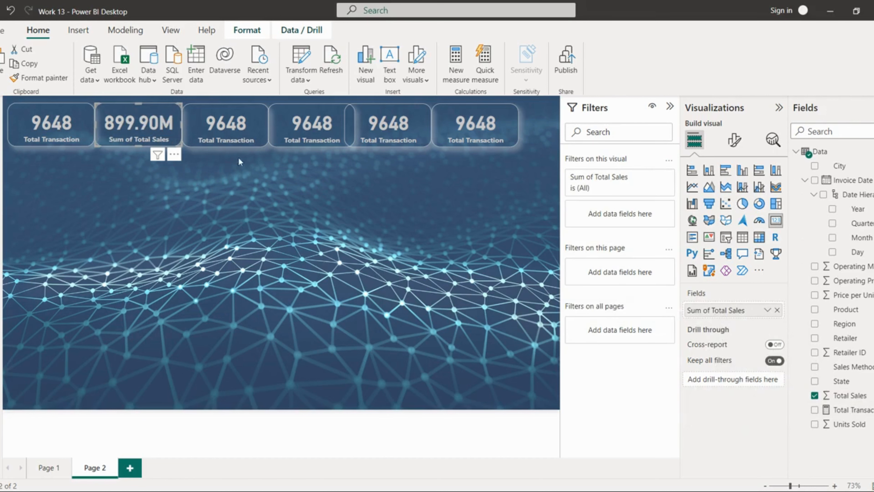
click(244, 133)
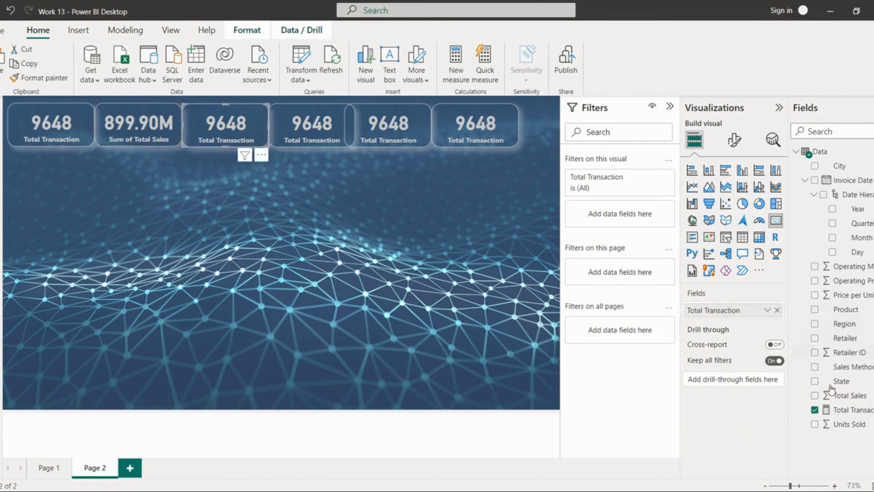
click(814, 410)
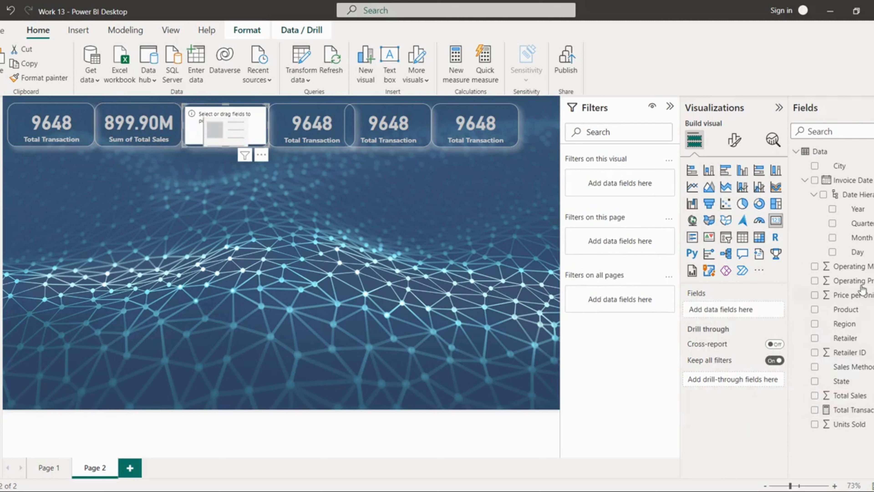
drag(858, 286, 723, 312)
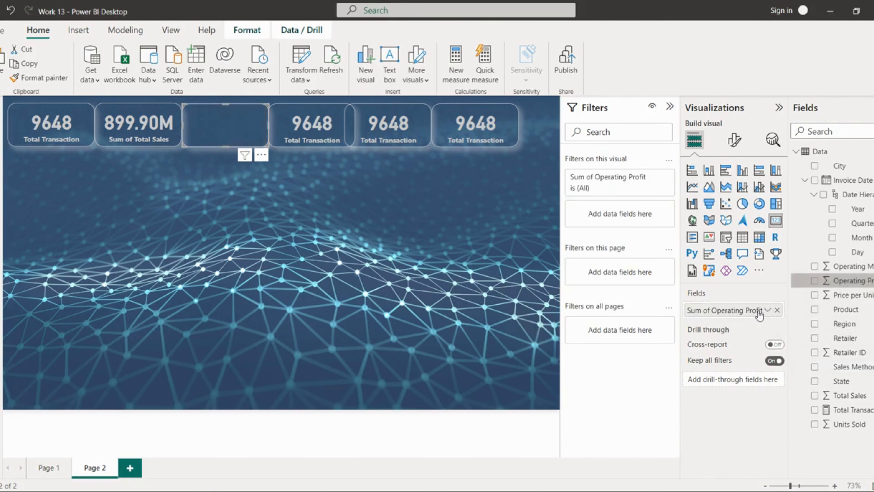
Replace Total Transaction in the fourth card with Operating Margin and summarize it as Average.
click(303, 135)
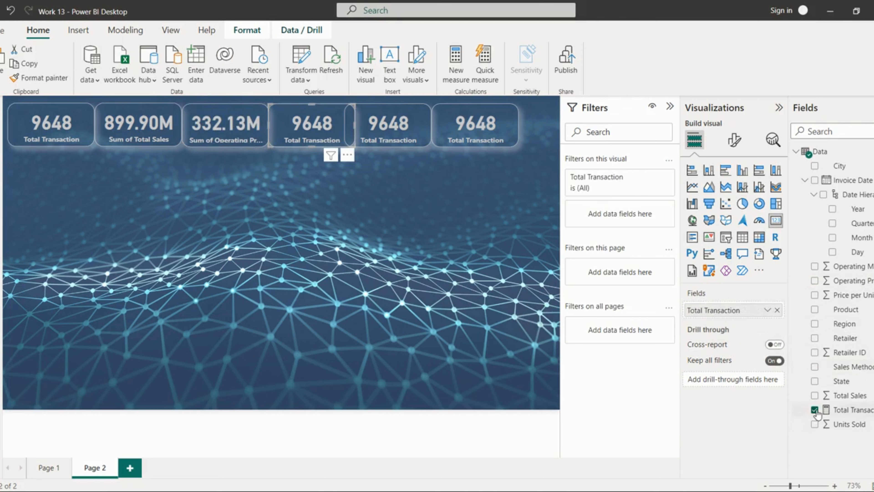
click(815, 409)
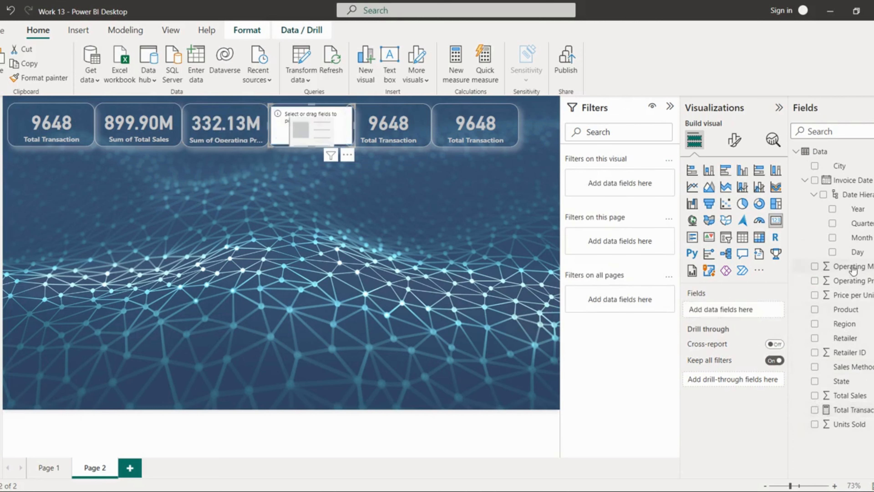
drag(853, 270, 747, 310)
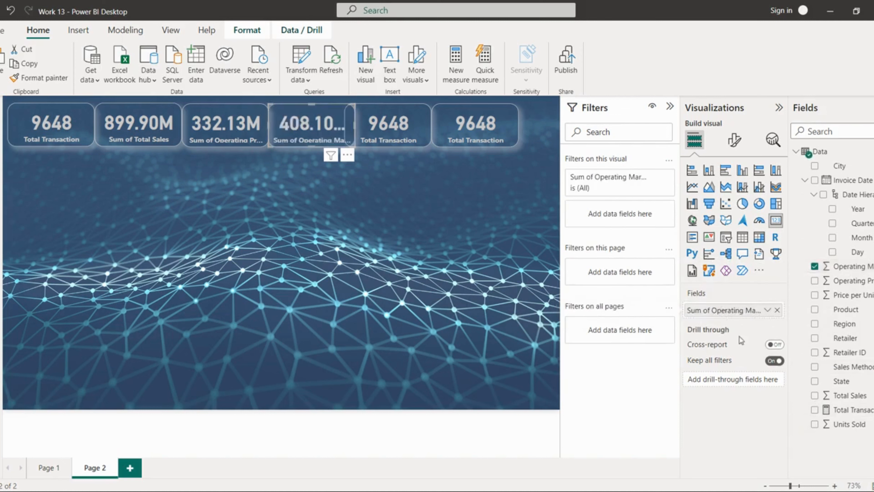
click(768, 310)
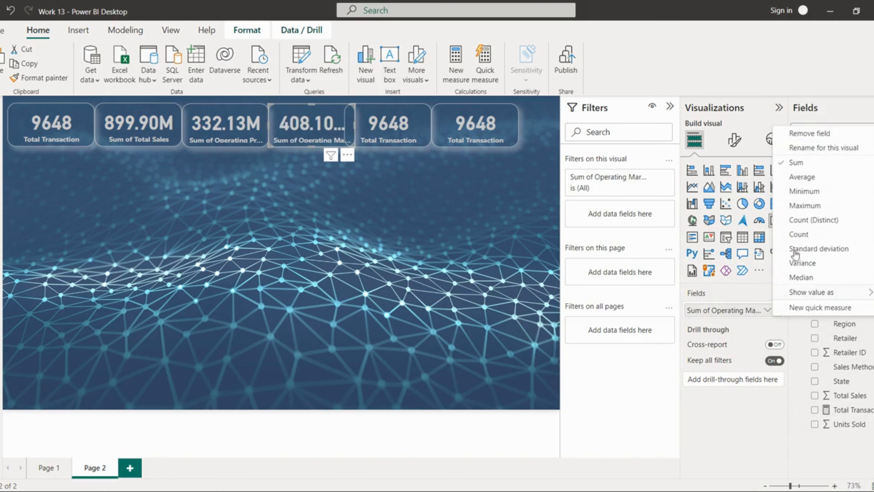
click(802, 179)
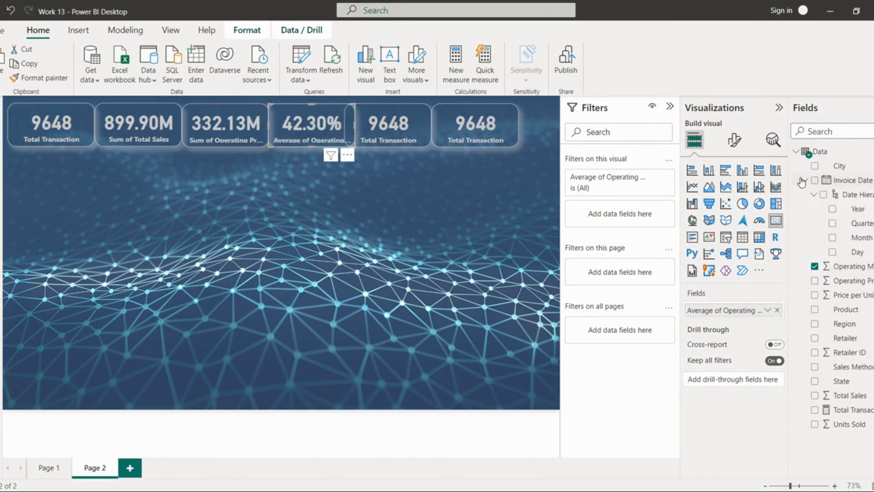
Replace Total Transaction in the fifth card with Units Sold.
click(410, 128)
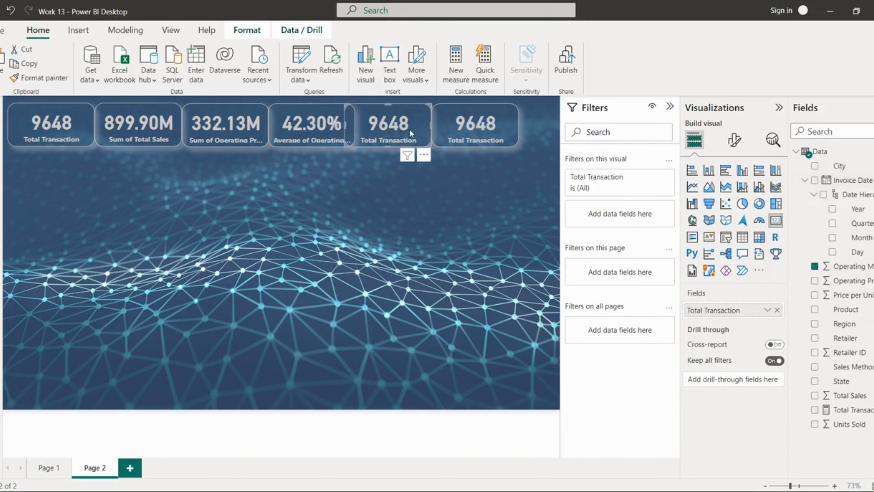
click(815, 410)
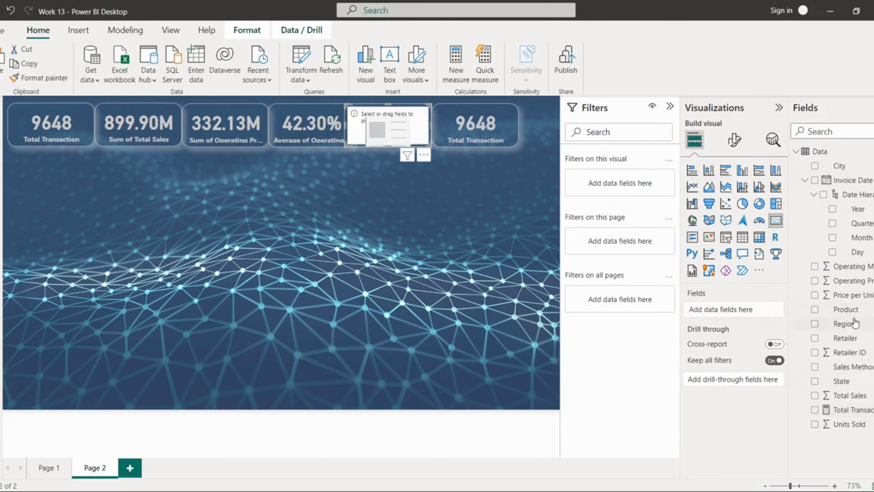
drag(853, 427, 722, 309)
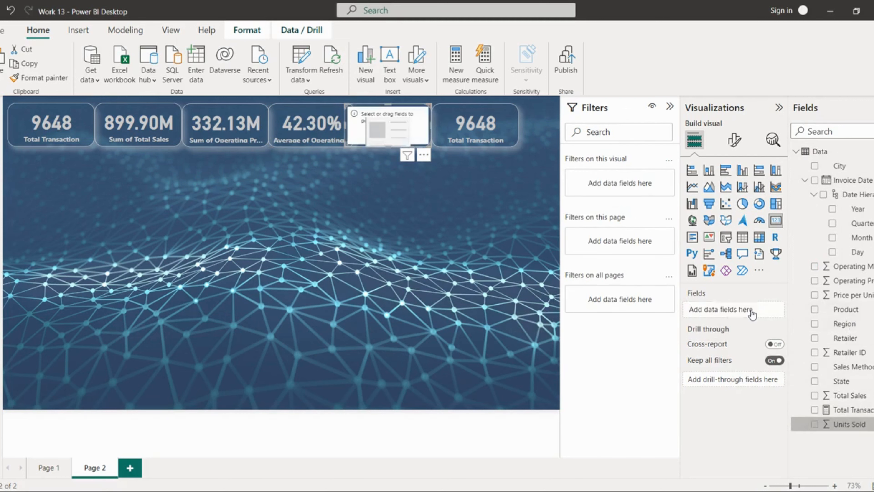
Replace Total Transaction in the sixth card with Price per Unit and summarize it as Average.
click(509, 128)
click(815, 410)
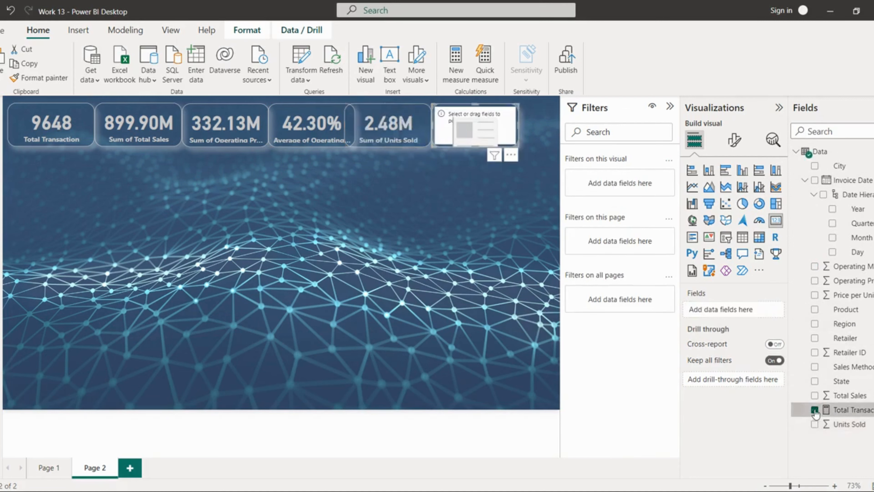
drag(857, 298, 769, 312)
click(768, 310)
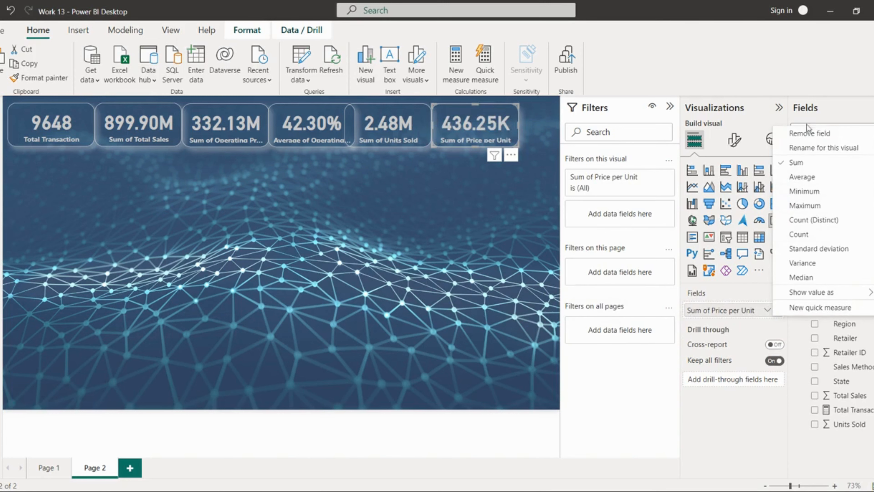
click(804, 178)
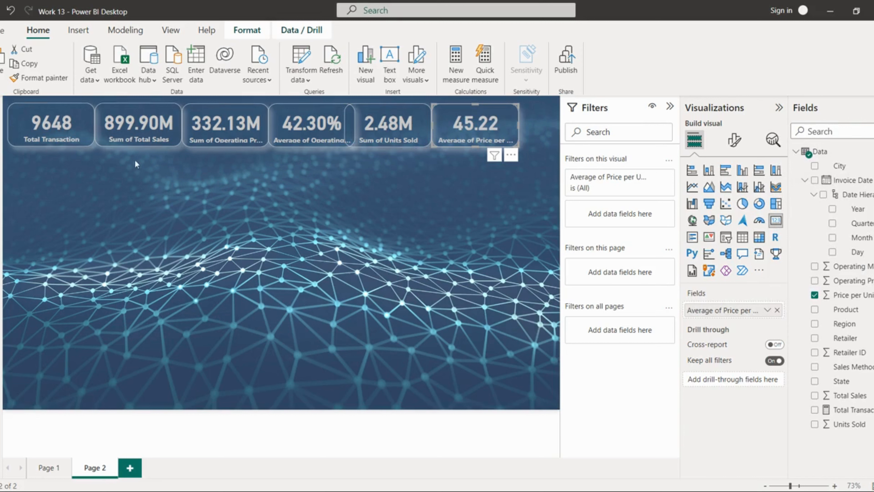
ctrl+click(86, 125)
ctrl+click(138, 130)
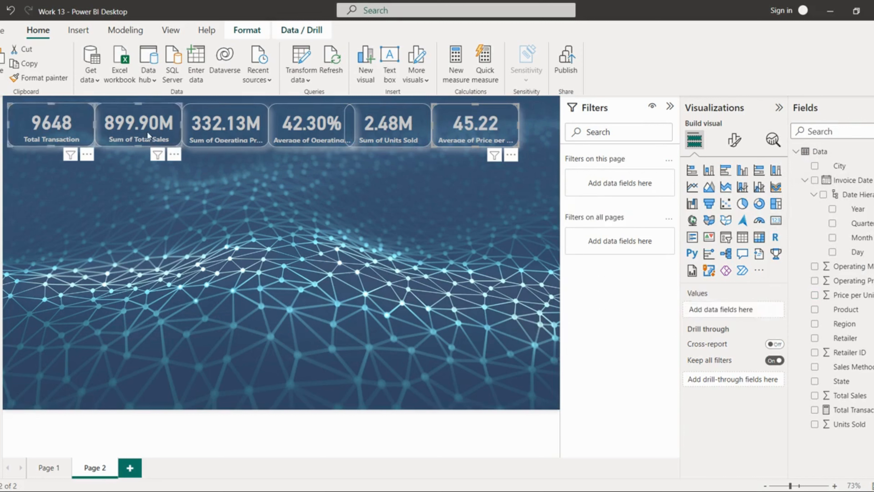
ctrl+click(210, 128)
ctrl+click(310, 131)
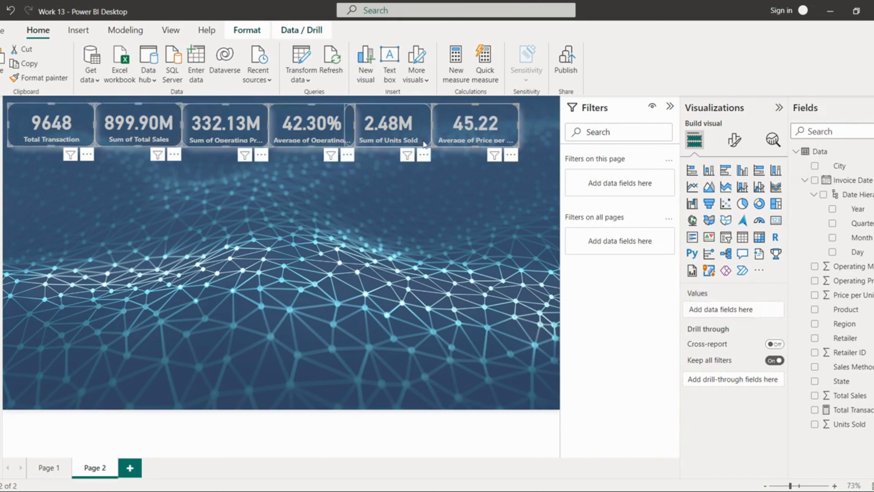
click(445, 150)
Move the average price card to the right end of the canvas and distribute all six cards horizontally.
drag(467, 134, 486, 133)
ctrl+click(74, 126)
ctrl+click(122, 125)
ctrl+click(225, 124)
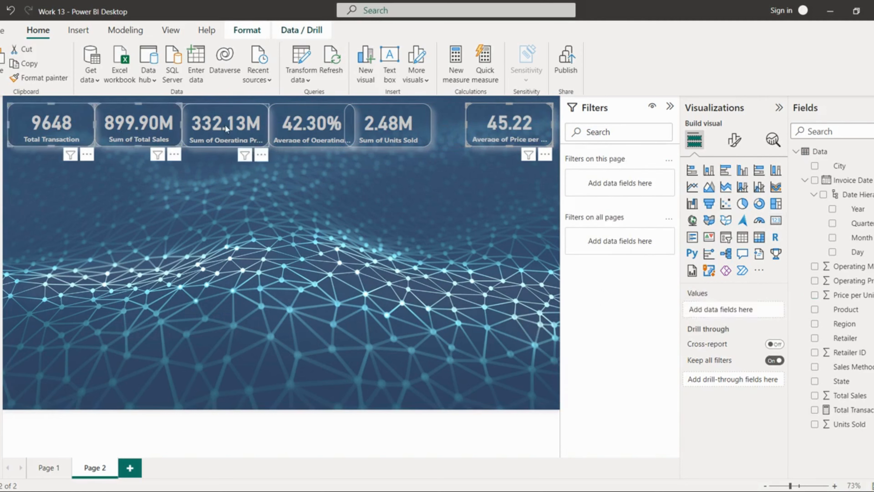
ctrl+click(295, 127)
ctrl+click(383, 130)
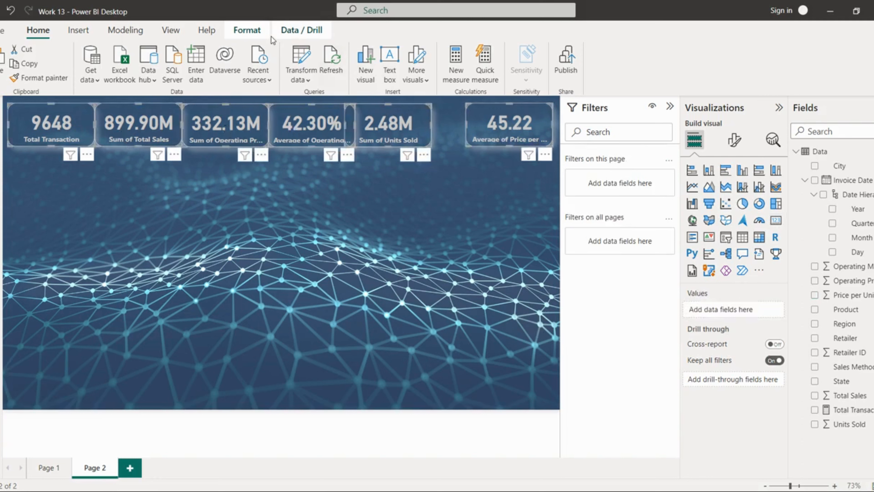
click(246, 30)
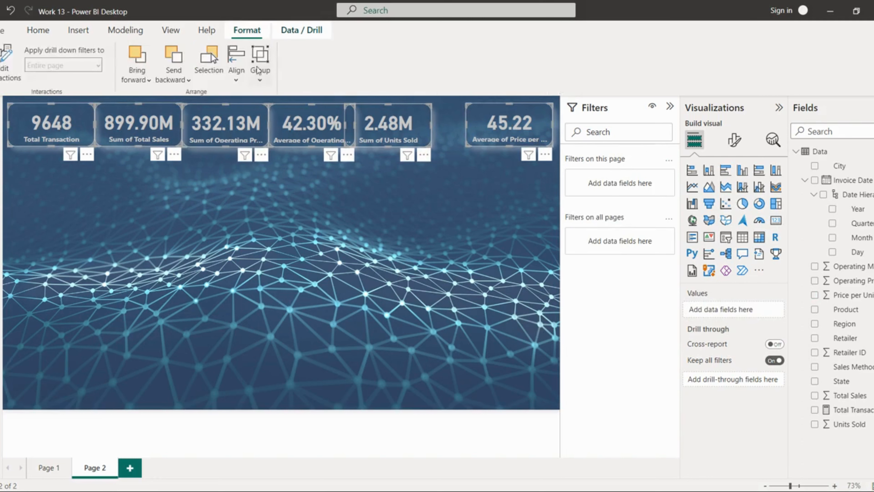
click(234, 81)
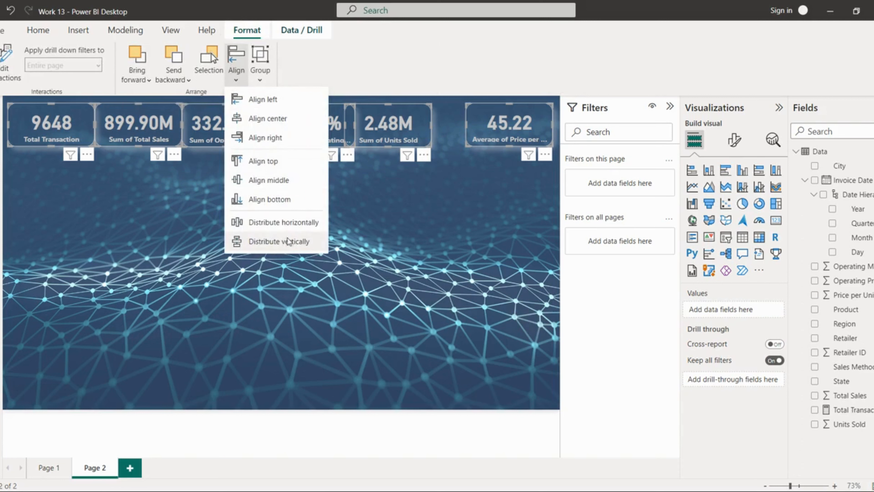
click(290, 225)
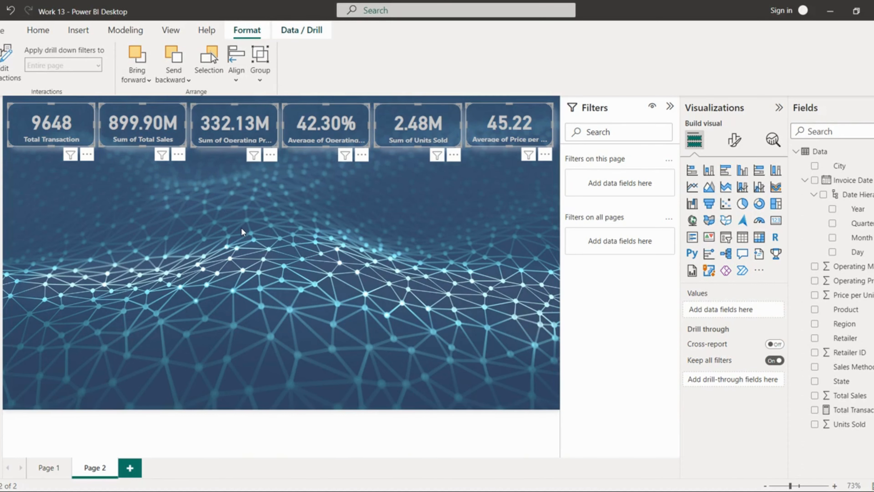
click(234, 247)
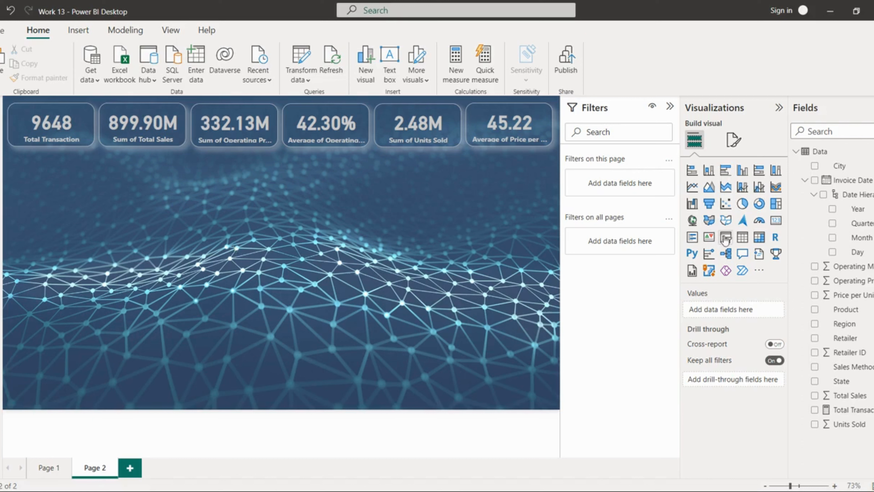
Add a slicer on the Region field, placed beneath the Total Transaction card and widened past it.
click(725, 237)
drag(56, 214, 55, 175)
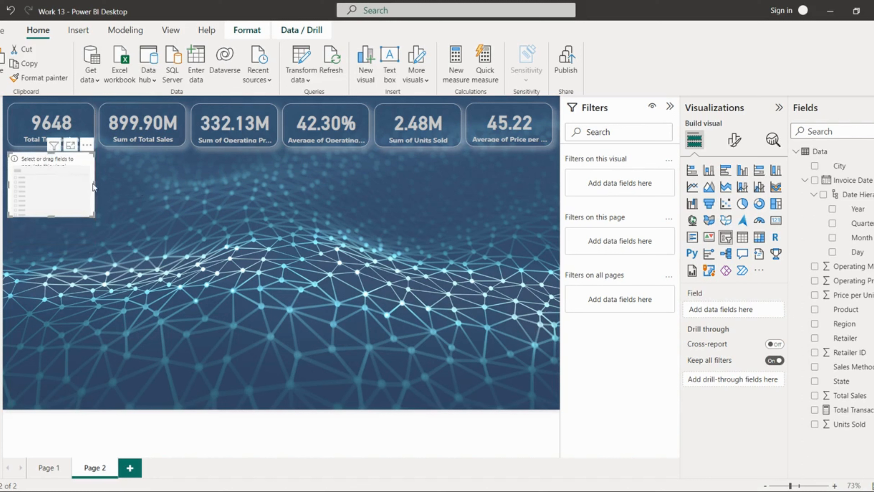
drag(94, 187, 127, 185)
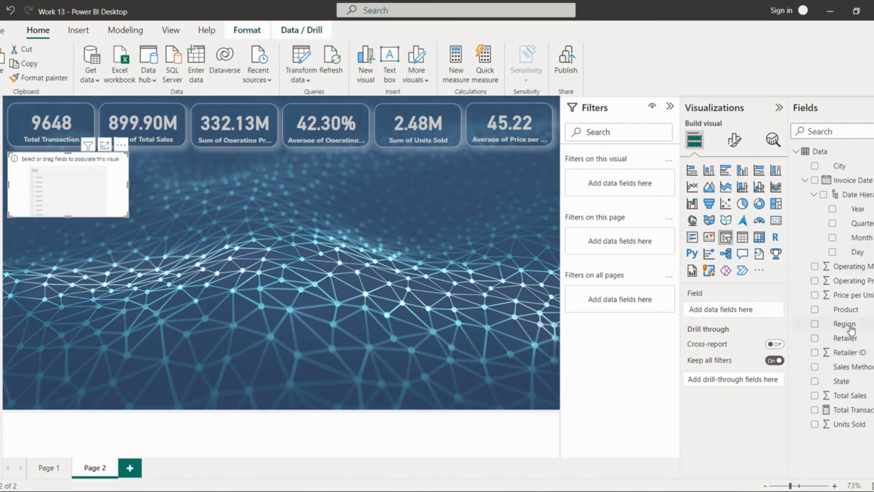
drag(850, 329, 742, 313)
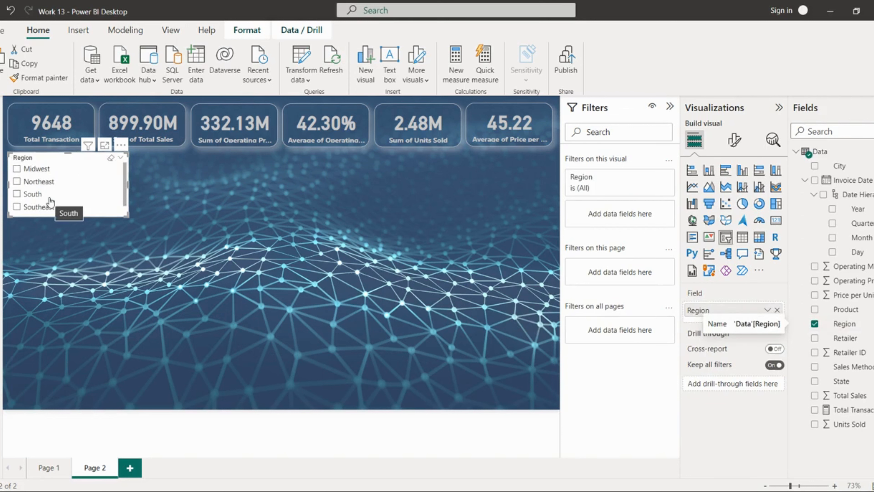
Test the Region slicer by filtering the cards to Midwest and to Northeast, and clear the selection.
click(16, 169)
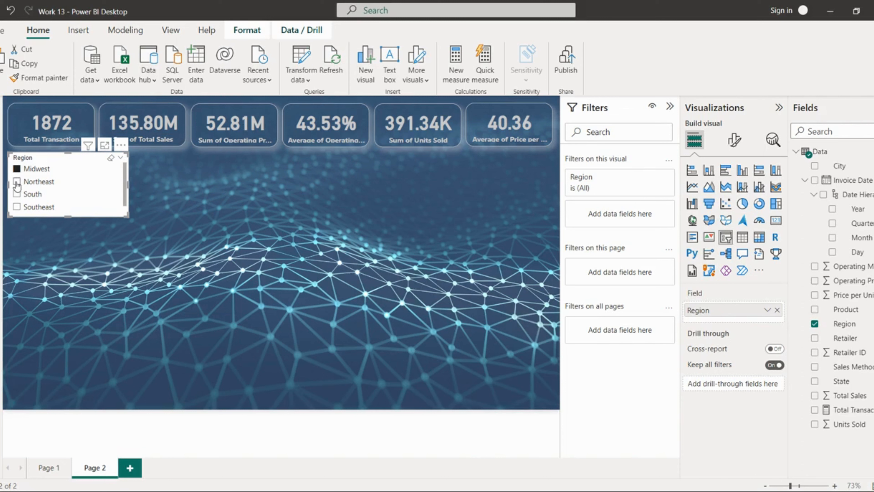
click(17, 181)
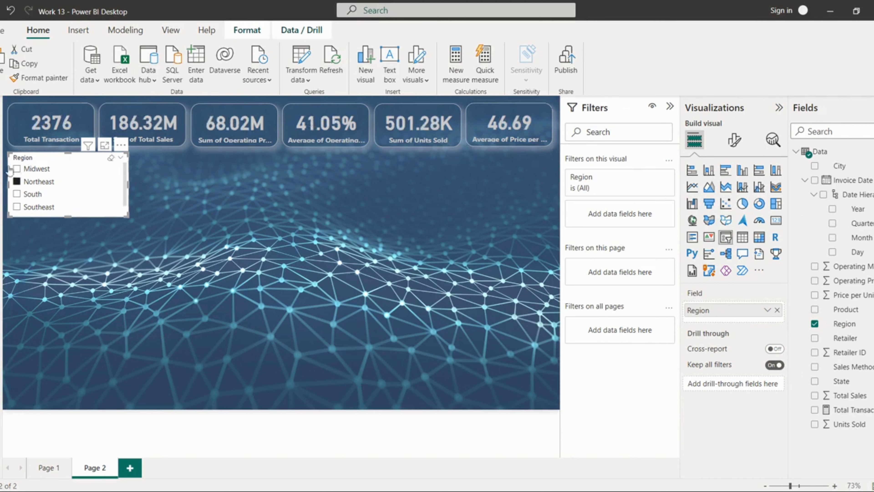
click(16, 182)
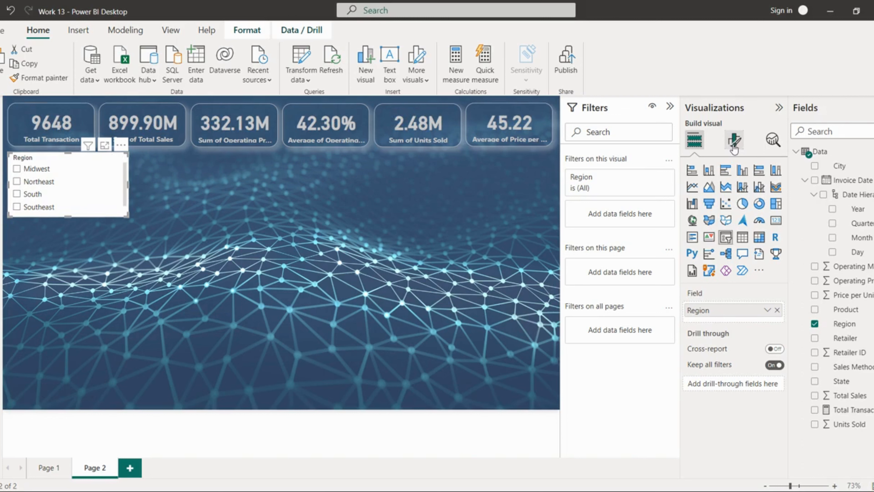
Change the Region slicer's style to Tile and make it slightly taller so the tiles form two columns.
click(734, 147)
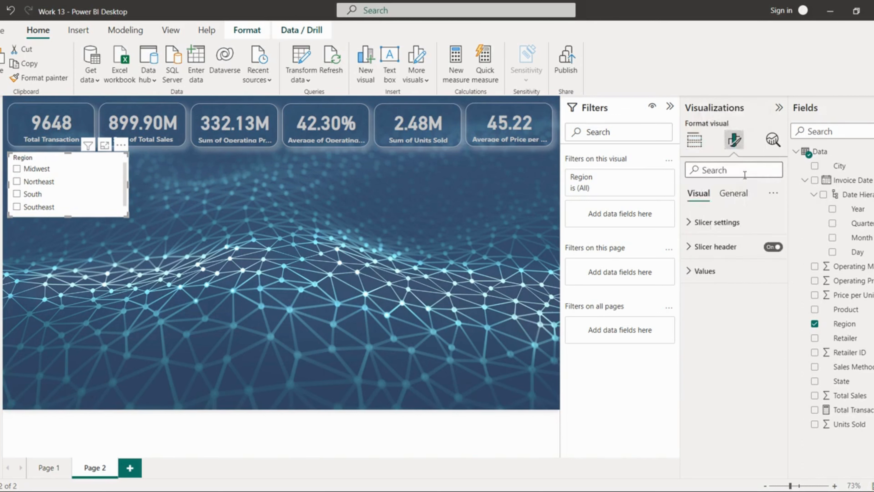
click(732, 223)
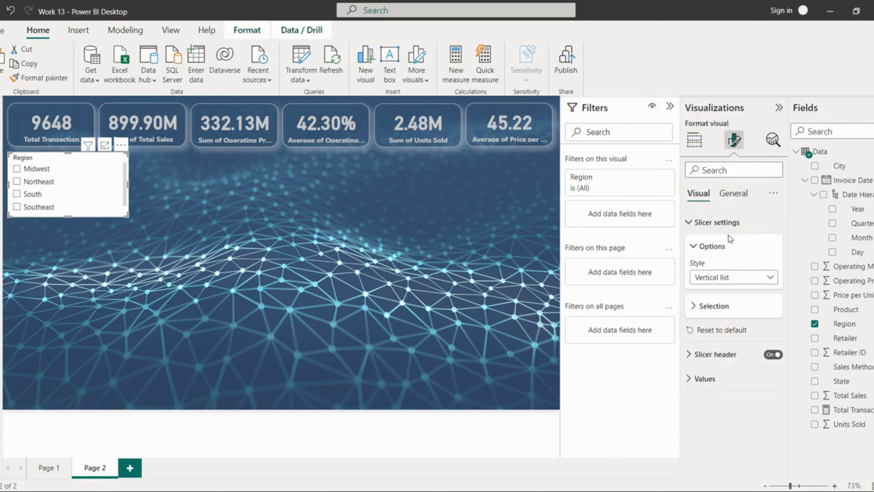
click(732, 282)
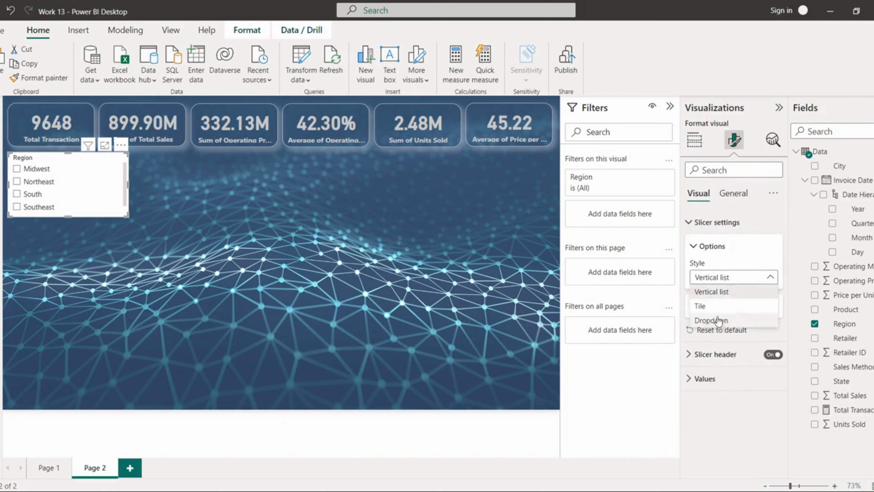
click(702, 305)
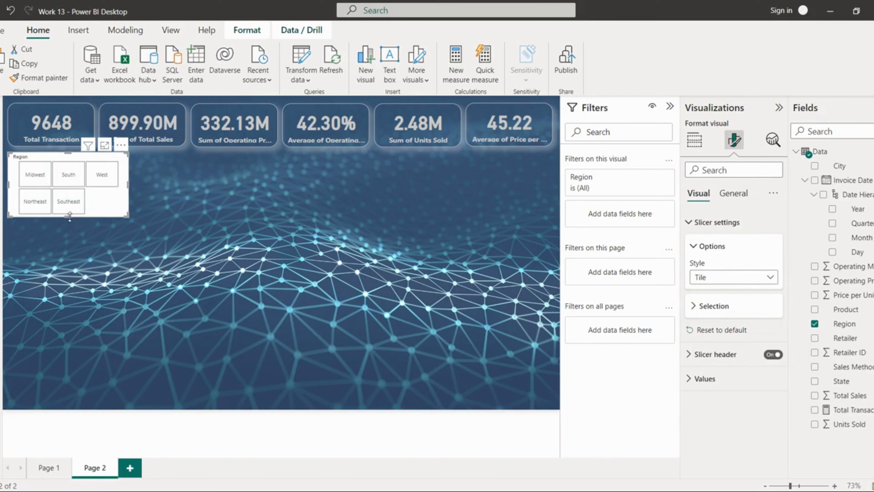
drag(70, 217, 69, 225)
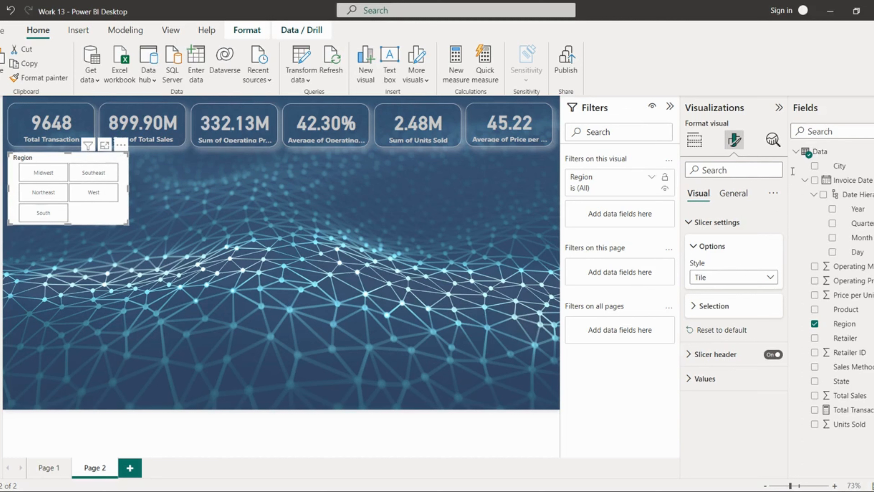
Turn off the Region slicer's background and add a light grey visual border.
click(733, 193)
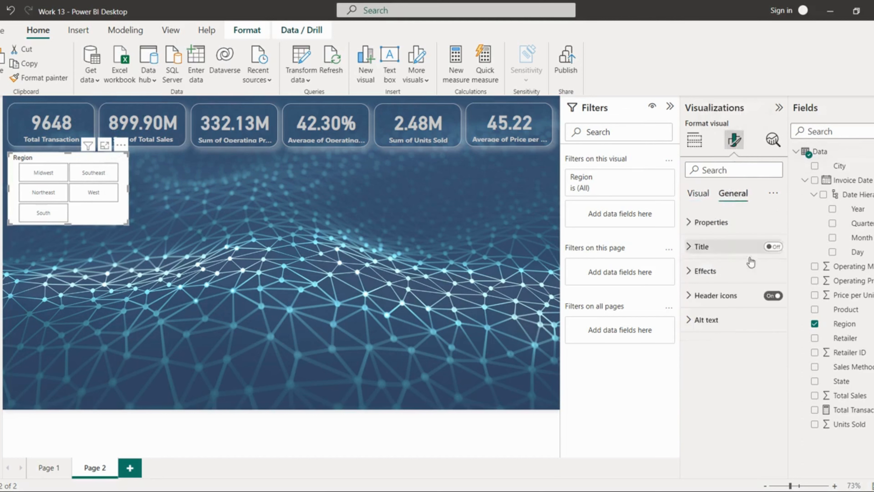
click(716, 271)
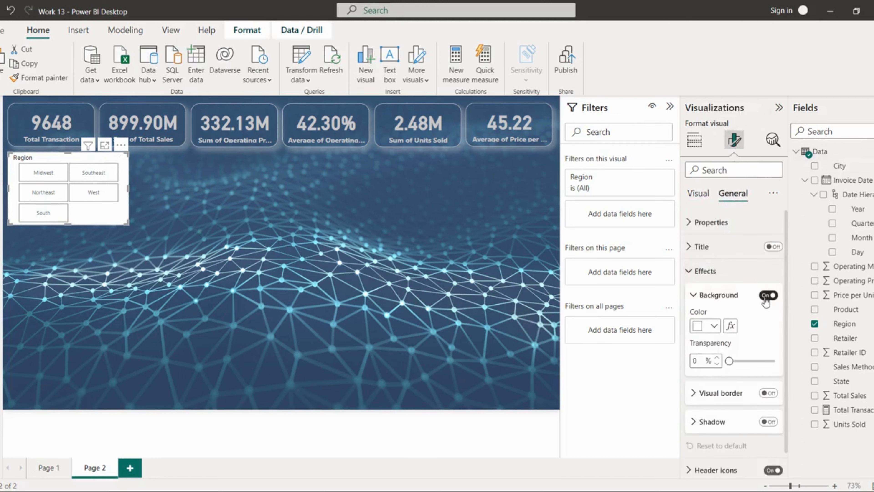
click(766, 298)
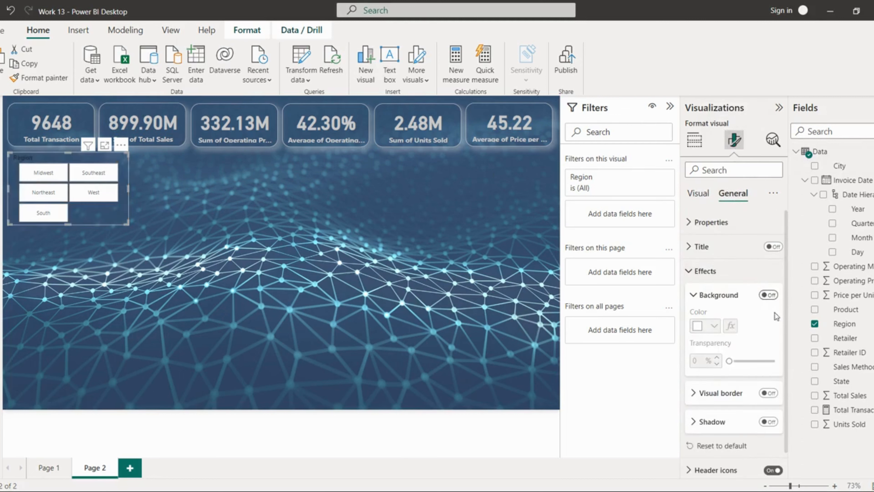
click(768, 393)
click(729, 401)
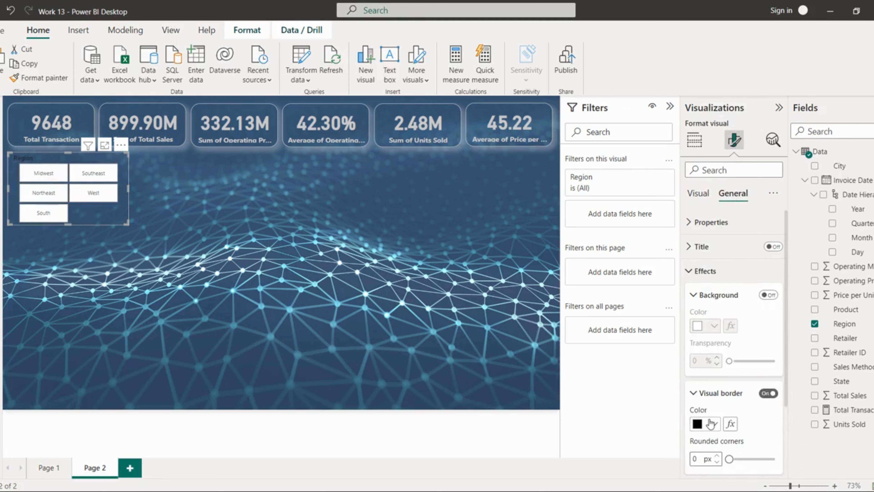
click(711, 424)
click(719, 374)
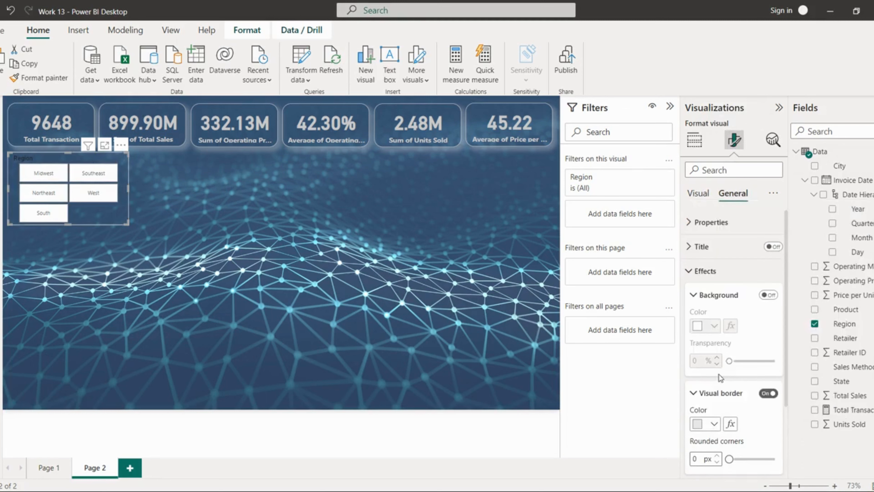
Turn on a light grey shadow for the Region slicer.
scroll(730, 423, down, 2)
scroll(730, 423, up, 2)
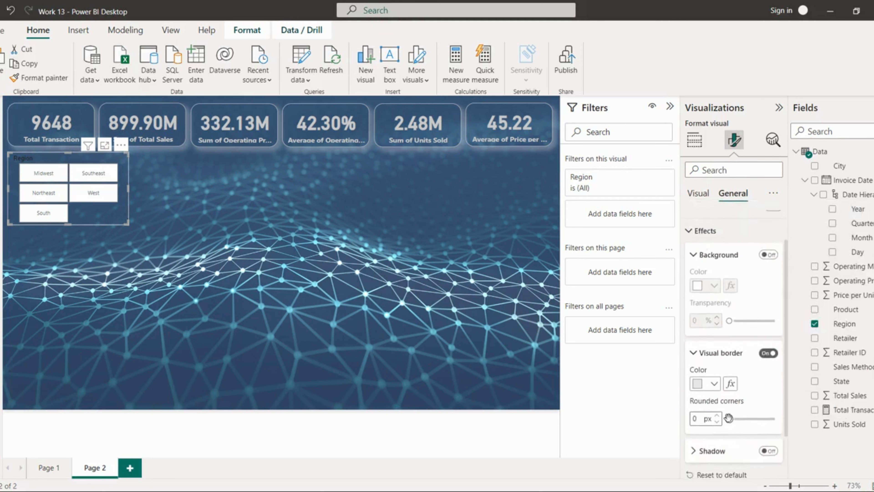
scroll(773, 439, down, 3)
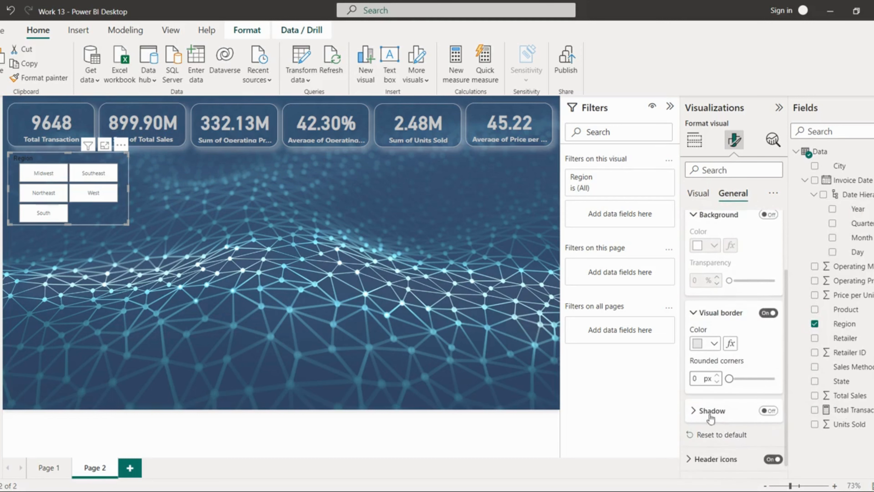
click(706, 415)
click(768, 410)
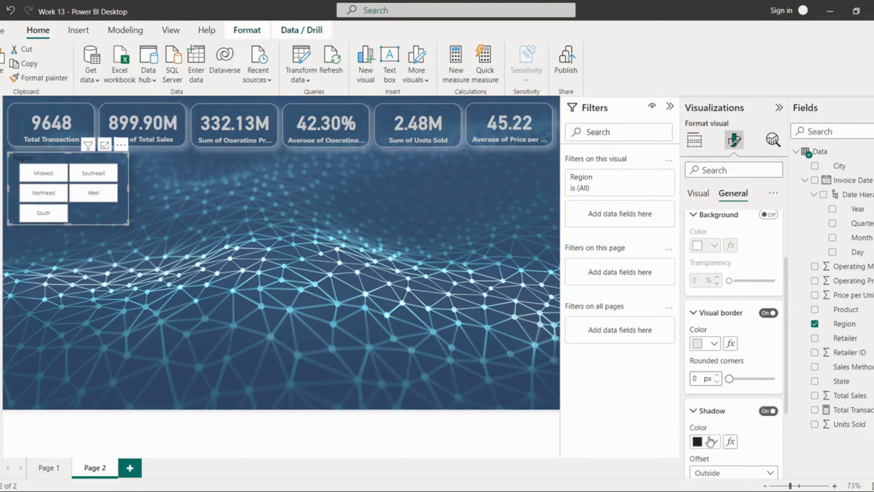
click(709, 442)
click(706, 390)
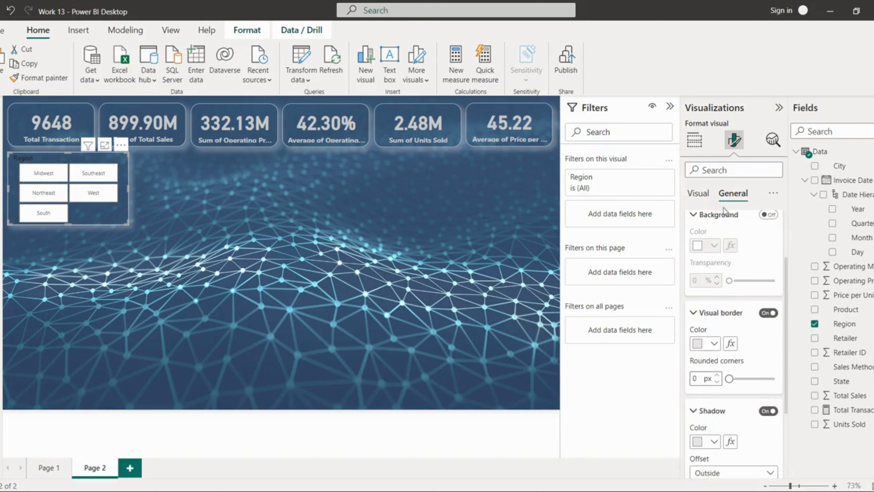
Set the font color of the Region slicer's header text to gold.
click(698, 193)
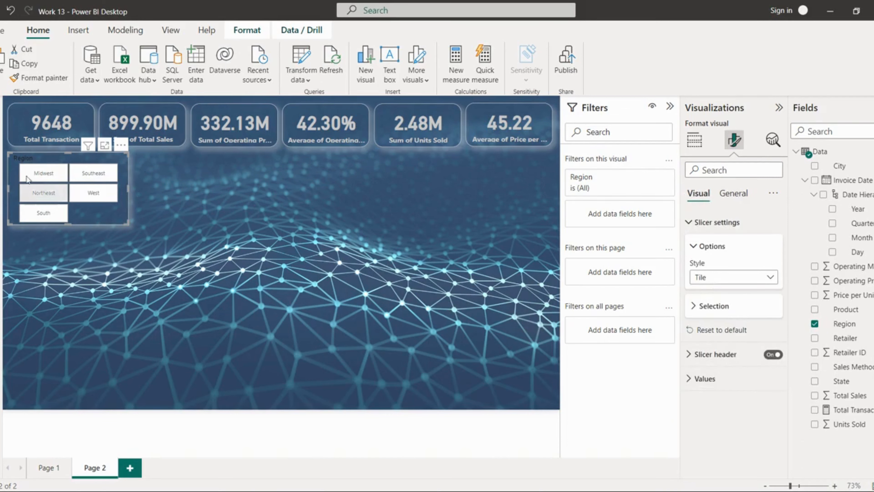
click(710, 358)
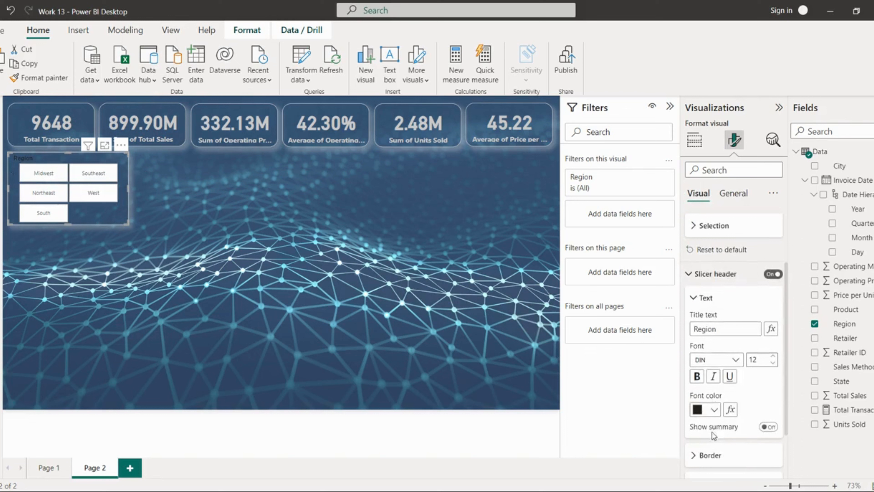
click(714, 409)
click(842, 281)
click(706, 298)
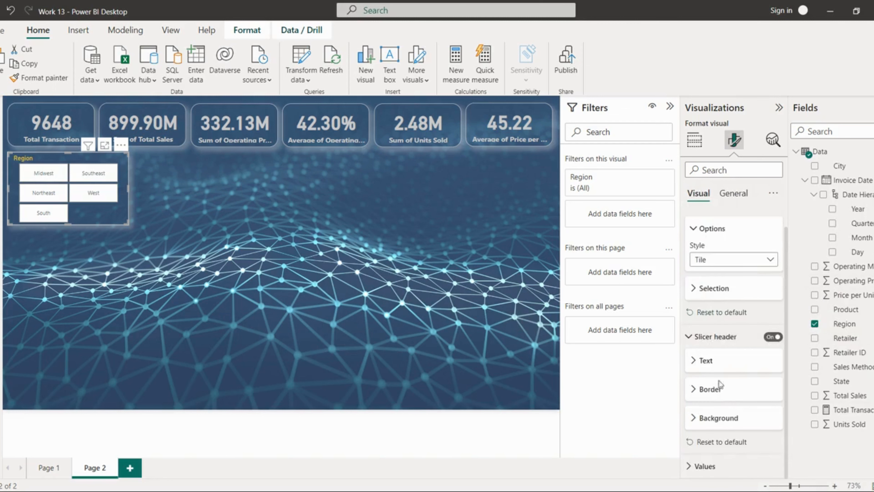
scroll(722, 378, up, 1)
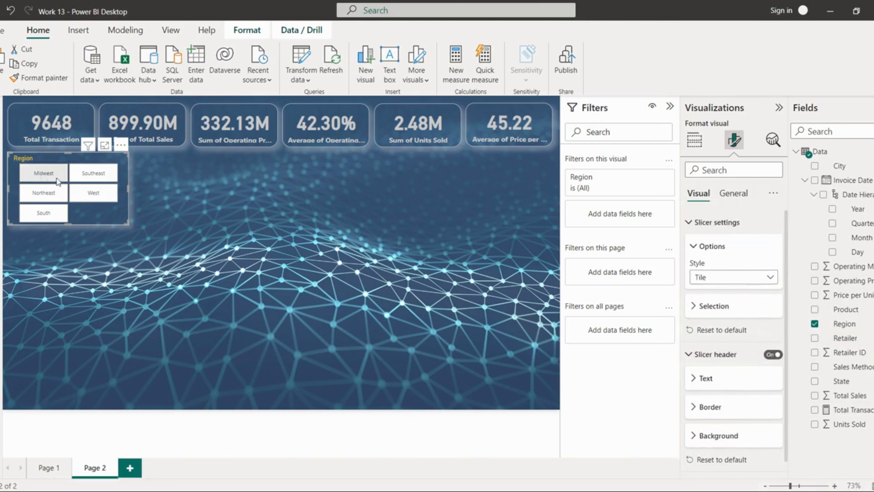
Format the Region slicer's values as bold dark grey text in the Segoe UI Bold font.
scroll(711, 447, down, 1)
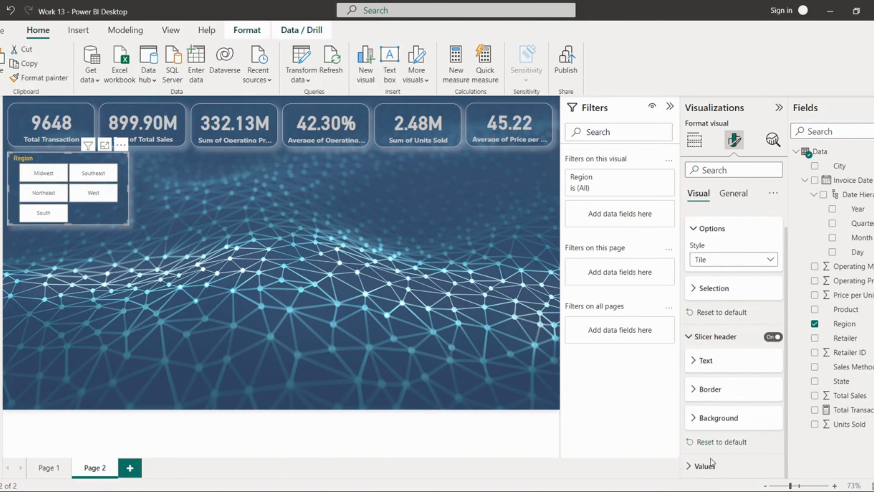
click(704, 465)
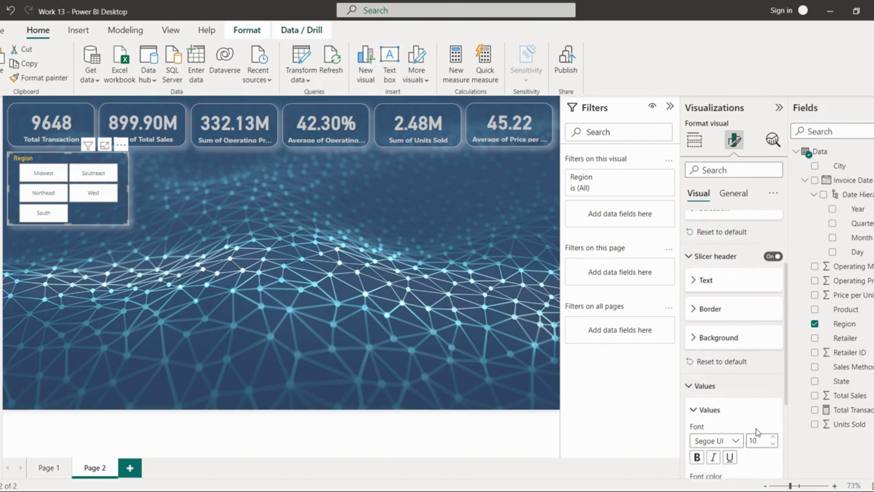
scroll(757, 432, down, 4)
click(698, 377)
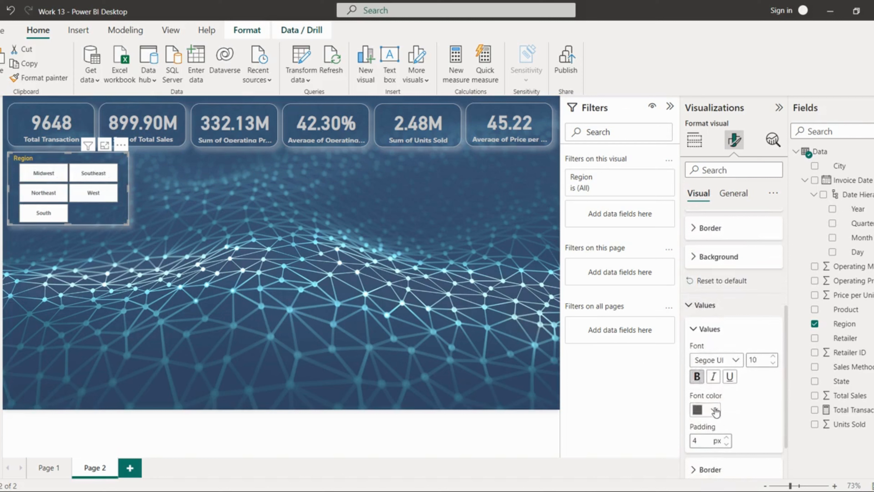
click(715, 410)
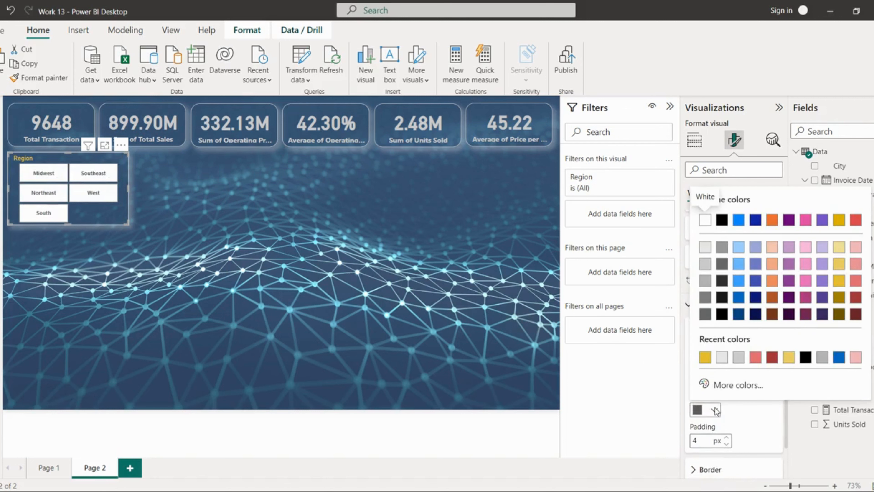
click(735, 415)
scroll(752, 446, down, 2)
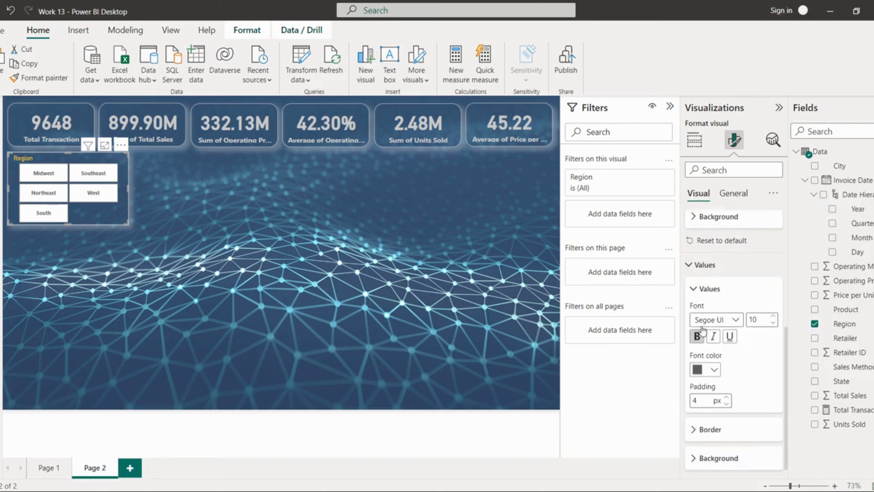
click(734, 324)
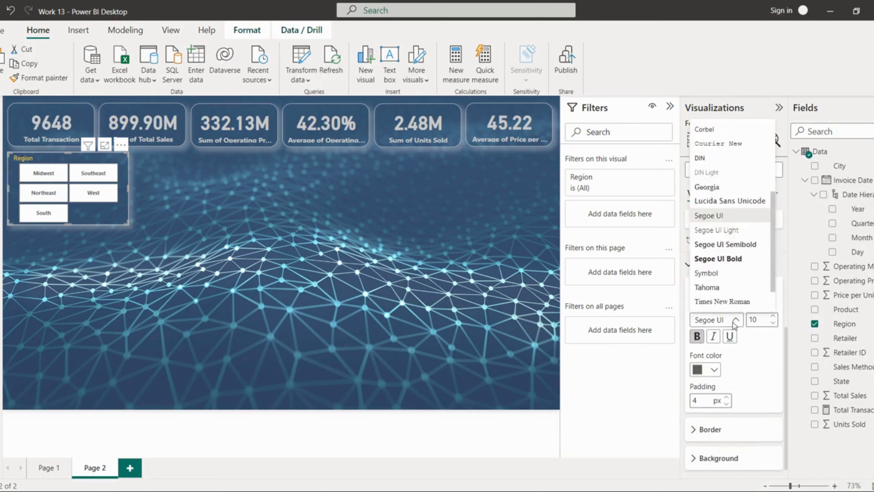
click(729, 259)
Give the Region slicer's value tiles a medium grey background.
scroll(757, 405, down, 1)
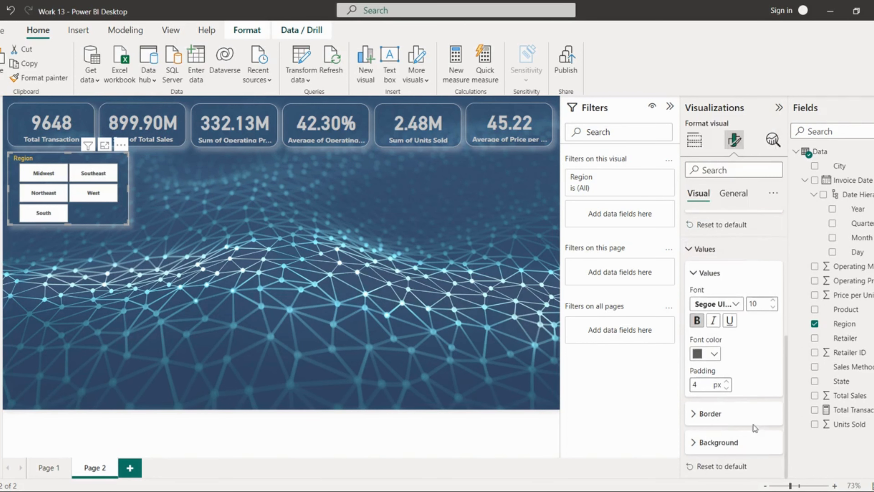
click(719, 442)
scroll(723, 437, down, 2)
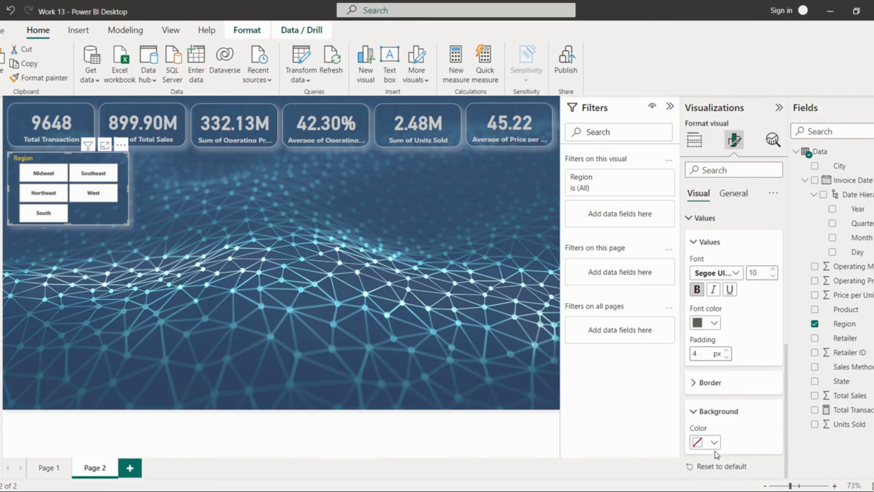
click(714, 443)
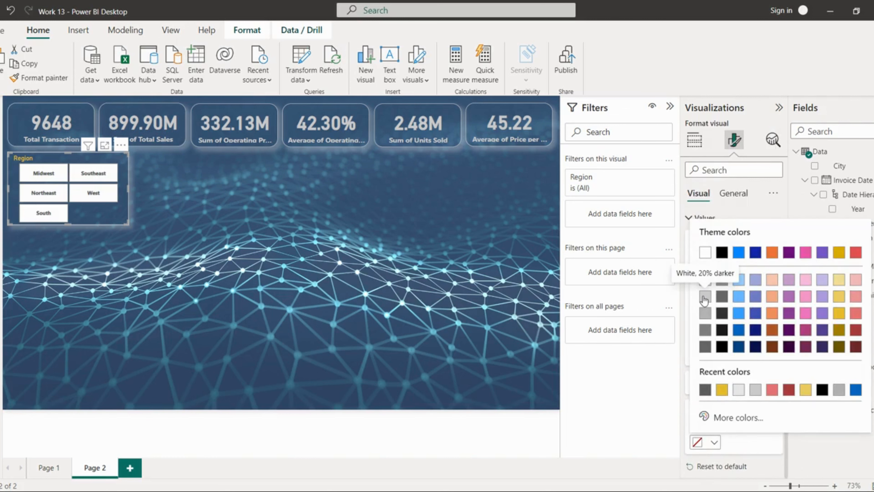
click(705, 313)
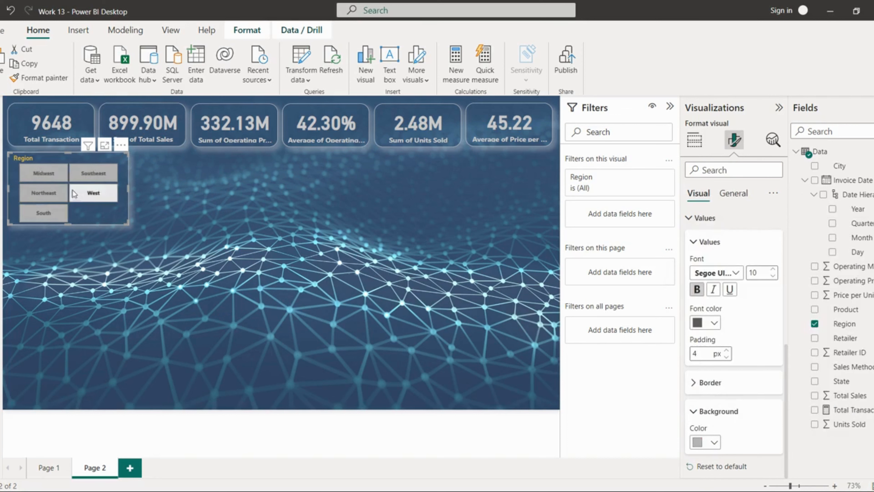
Test the restyled slicer by filtering the cards to Midwest, Northeast and West, and clear the selection.
click(44, 176)
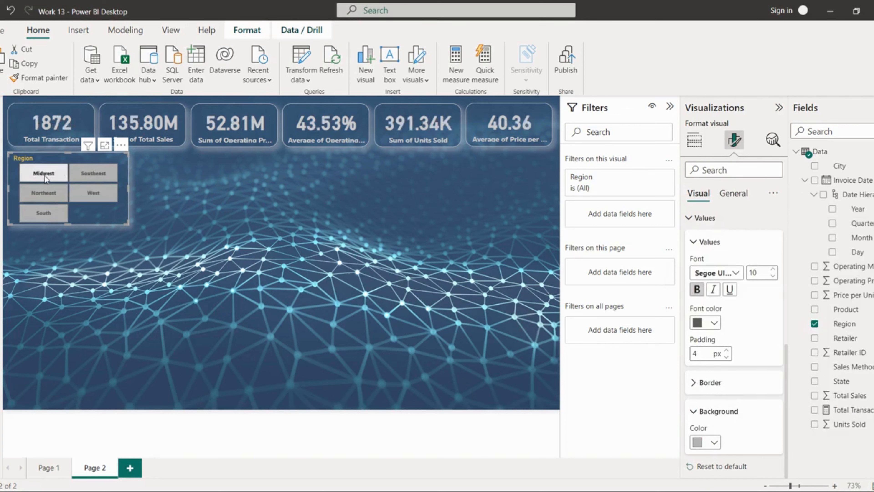
click(71, 176)
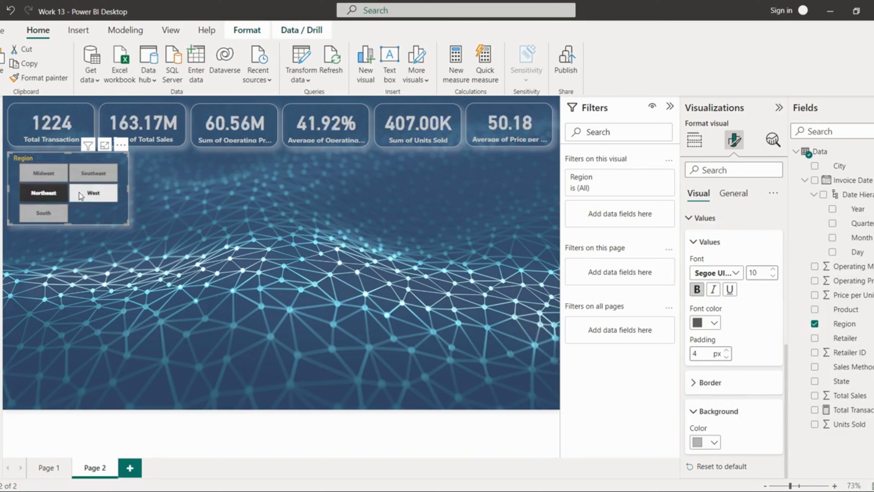
click(75, 200)
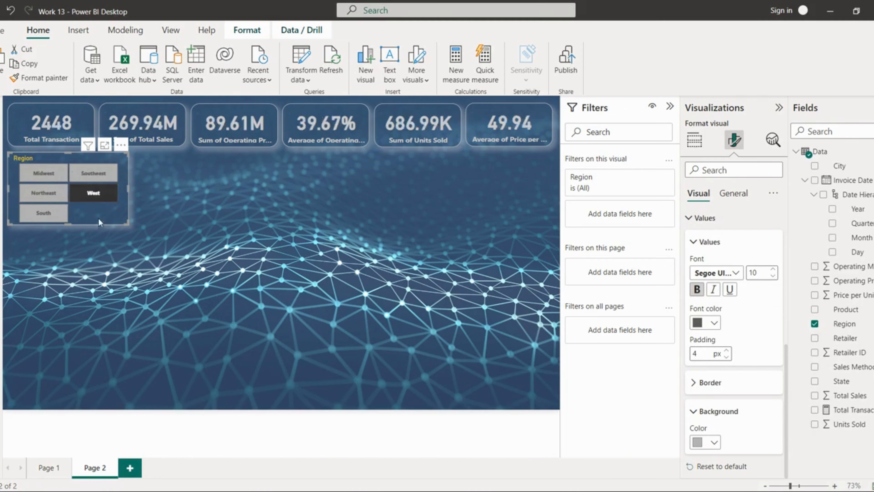
click(95, 196)
click(187, 215)
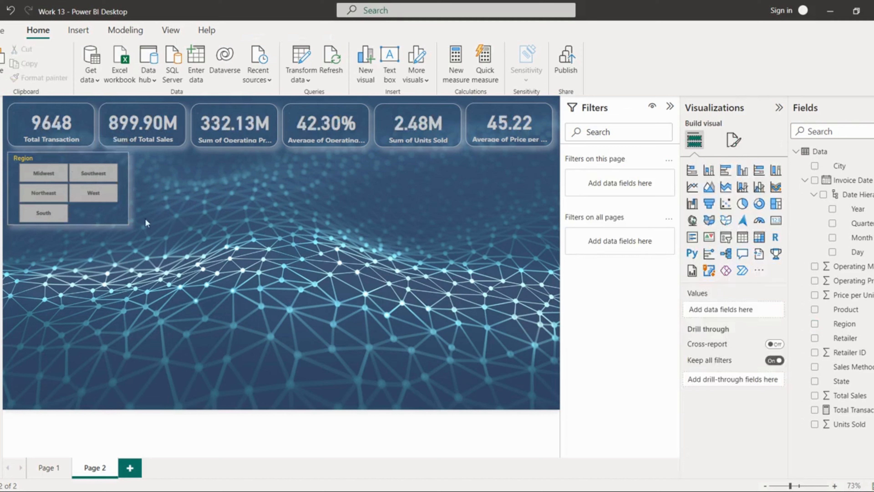
click(107, 219)
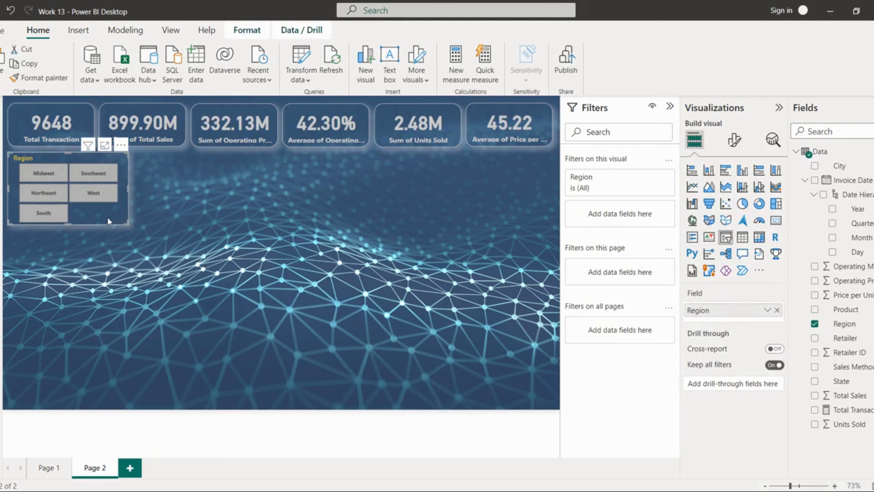
key(ctrl+c)
key(ctrl+v)
drag(108, 217, 108, 294)
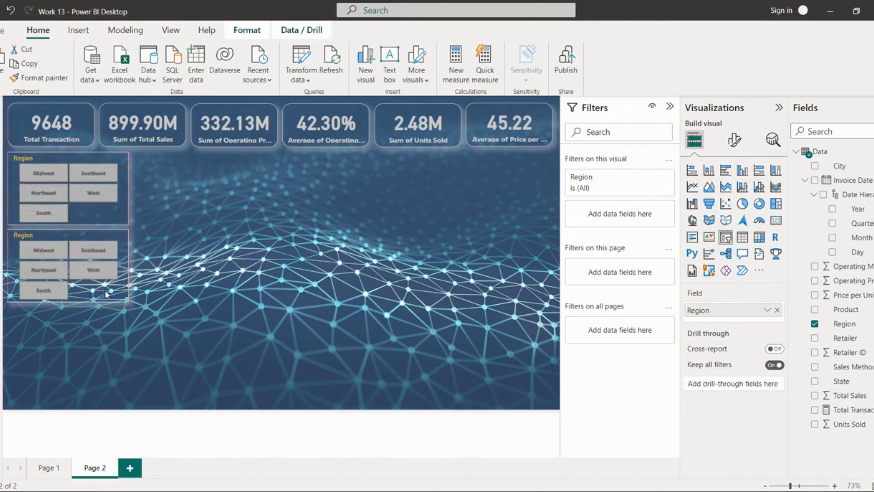
key(Delete)
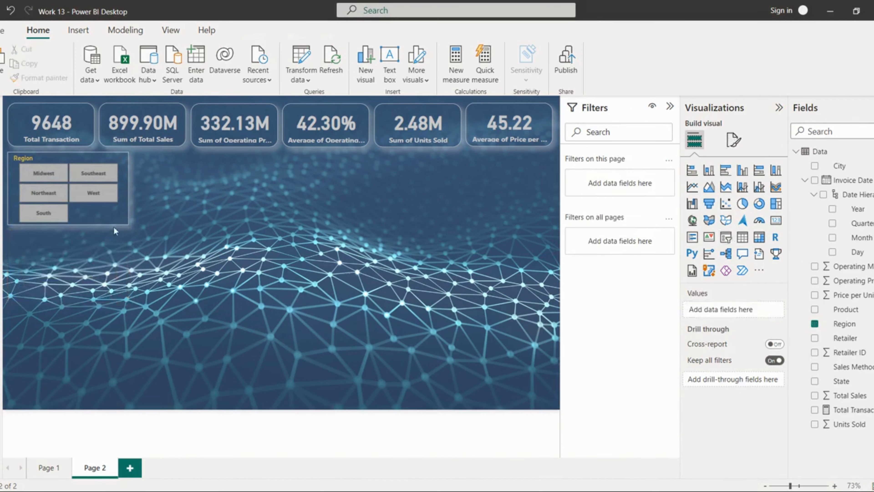
Round the corners of the Region slicer's visual border to 21 px.
click(113, 223)
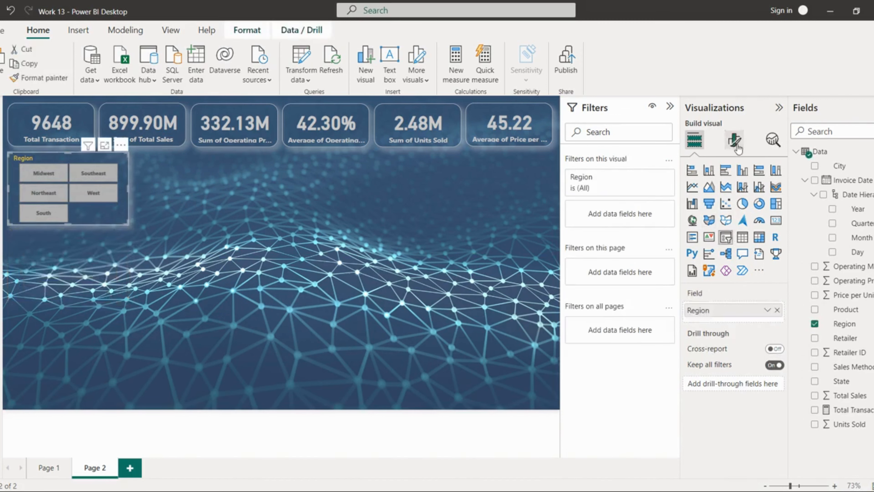
click(735, 140)
click(739, 198)
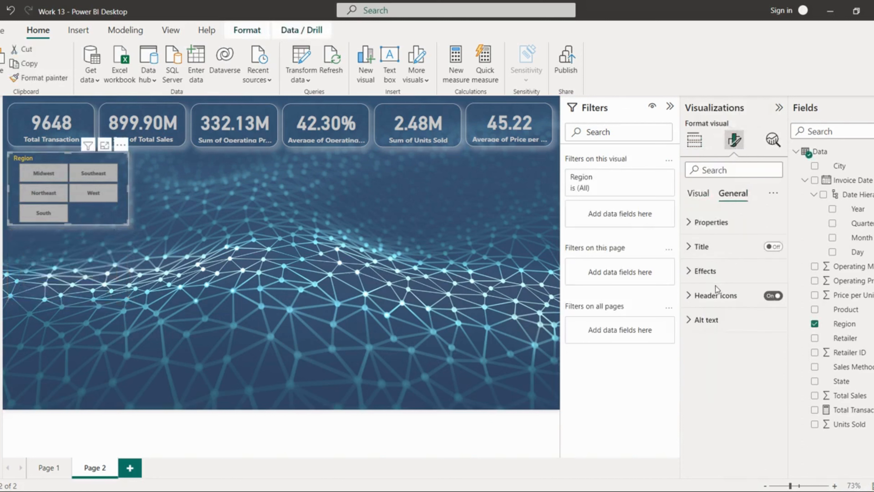
click(711, 271)
scroll(727, 372, down, 1)
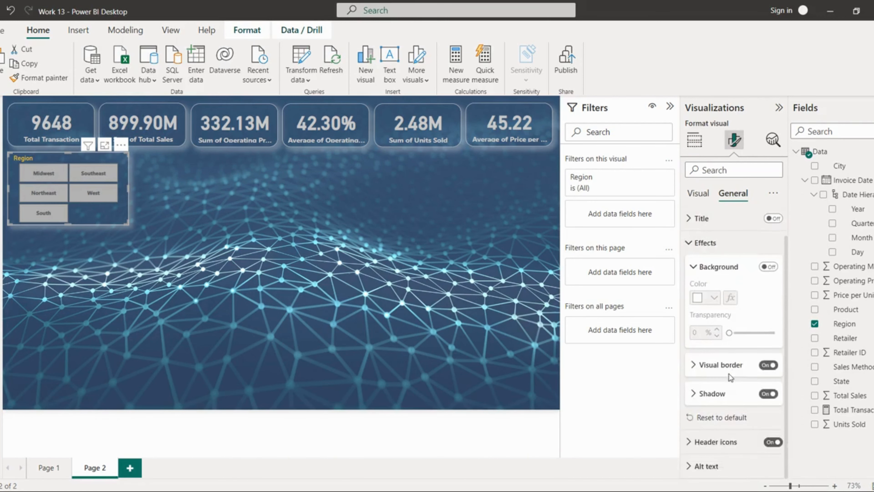
click(726, 364)
drag(729, 430, 760, 436)
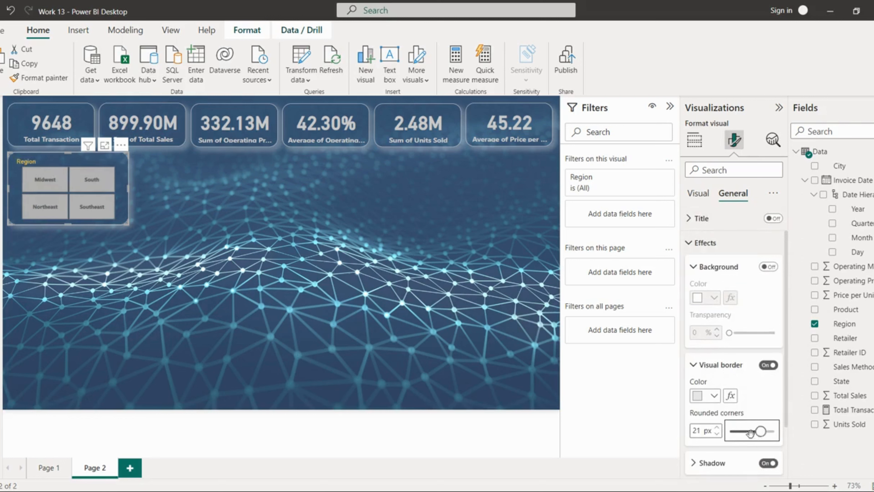
click(272, 192)
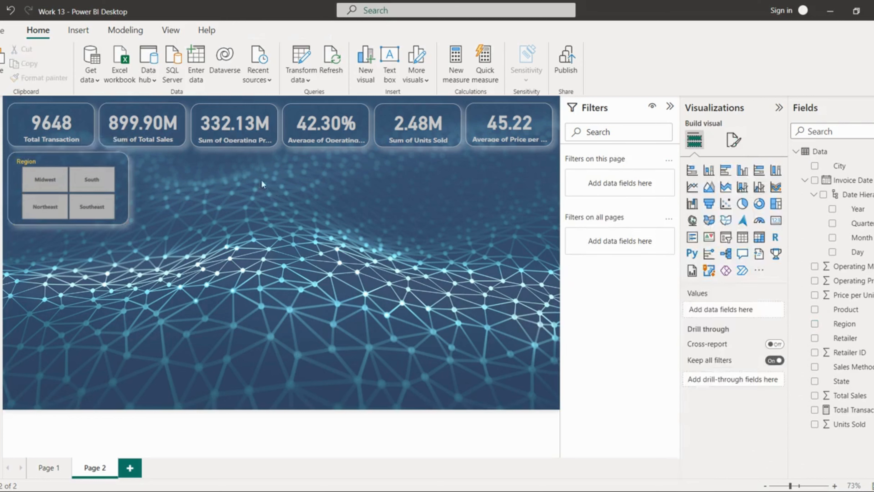
Increase the Region slicer's height slightly so that all five region tiles fit inside the rounded border.
click(121, 194)
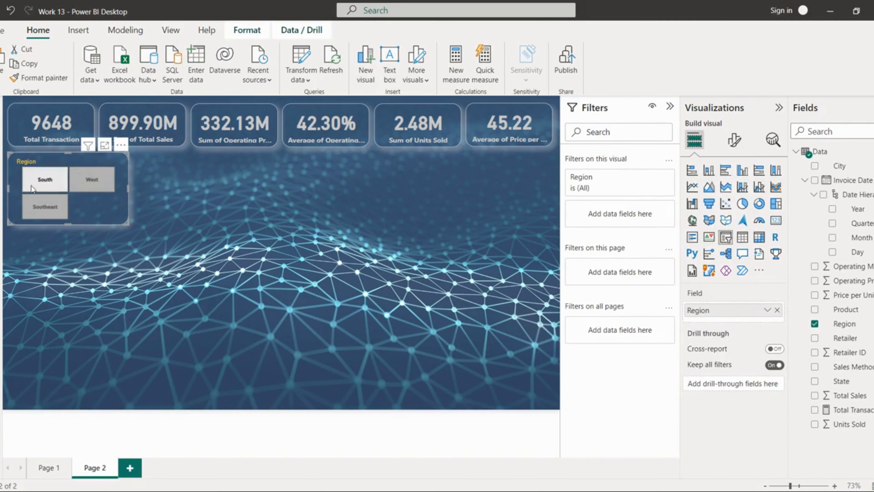
click(15, 195)
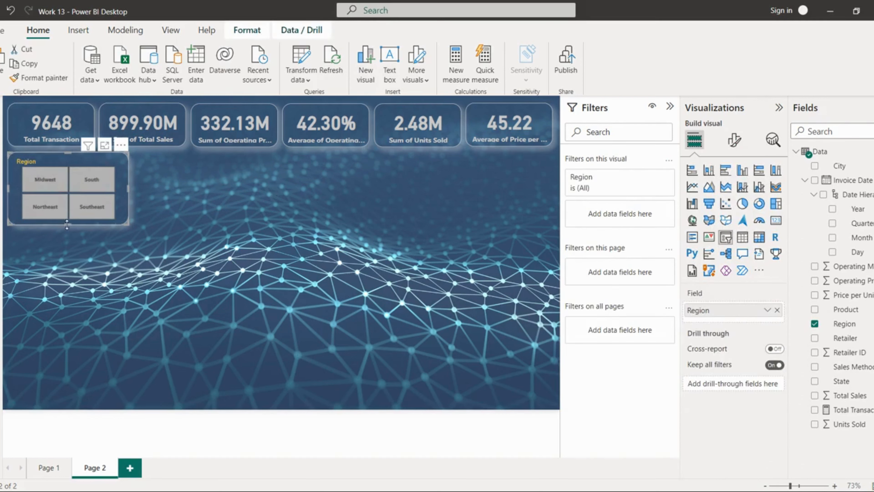
drag(67, 224, 68, 234)
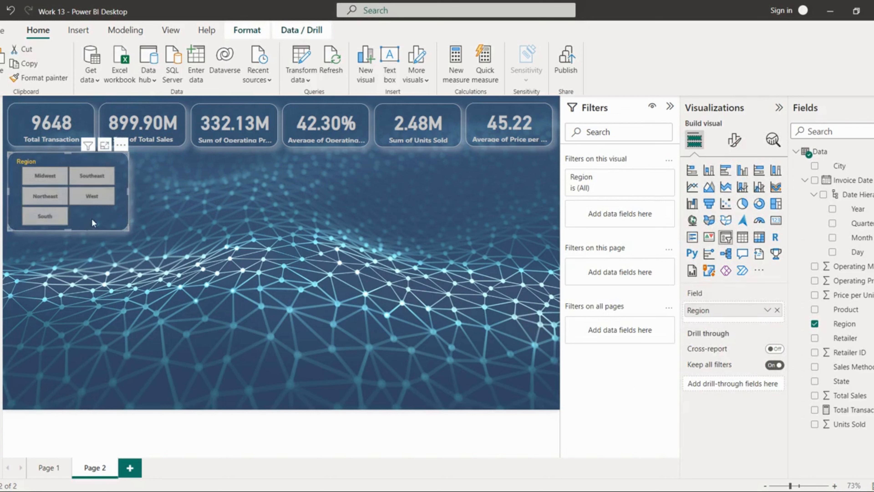
Duplicate the Region slicer and place the copy directly below the original, left-aligned with a small gap.
key(ctrl+c)
key(ctrl+v)
drag(99, 224, 98, 301)
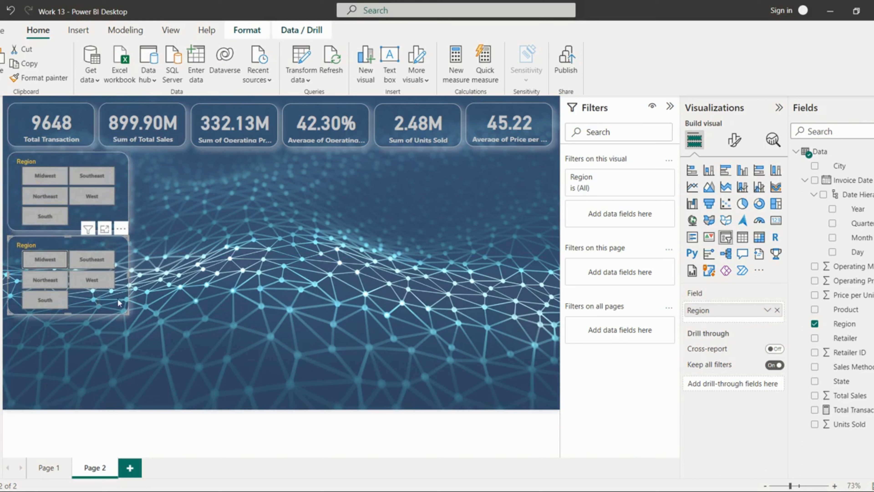
key(Up)
key(Up)
key(Up)
key(Up)
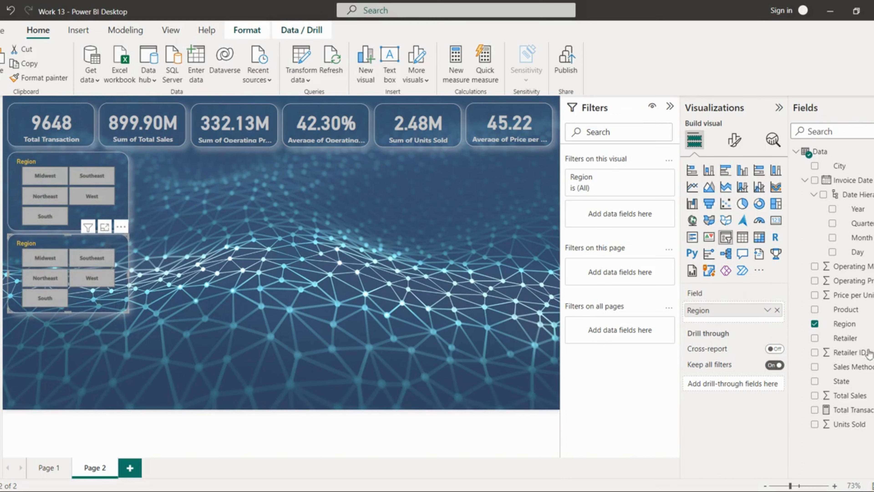
Replace the Region field in the copied slicer with Product and lengthen the slicer to fit all six product tiles.
click(815, 324)
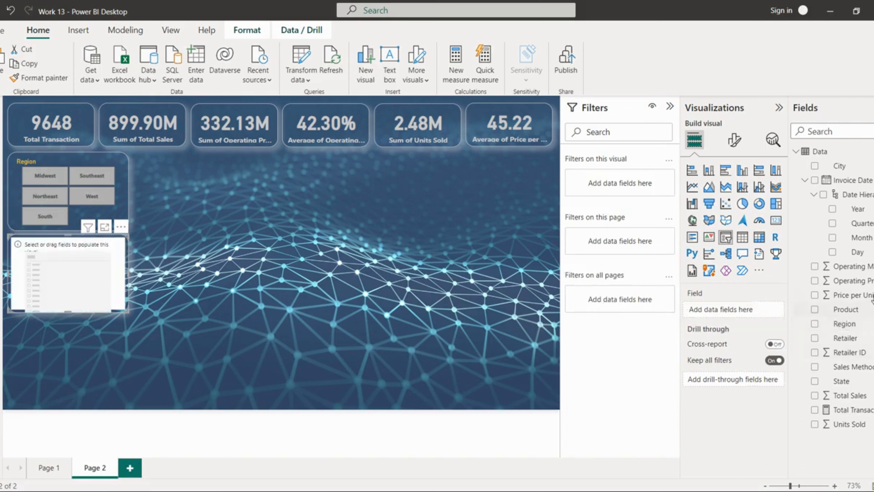
drag(846, 309, 746, 309)
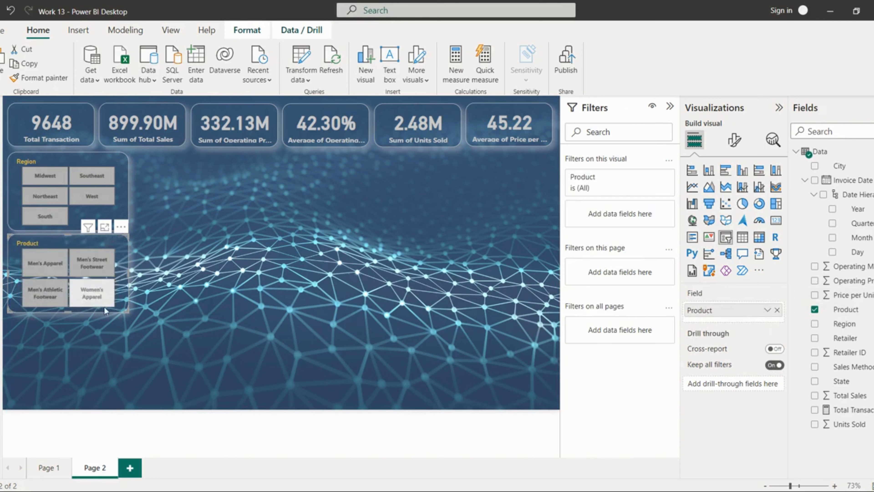
click(68, 313)
click(67, 310)
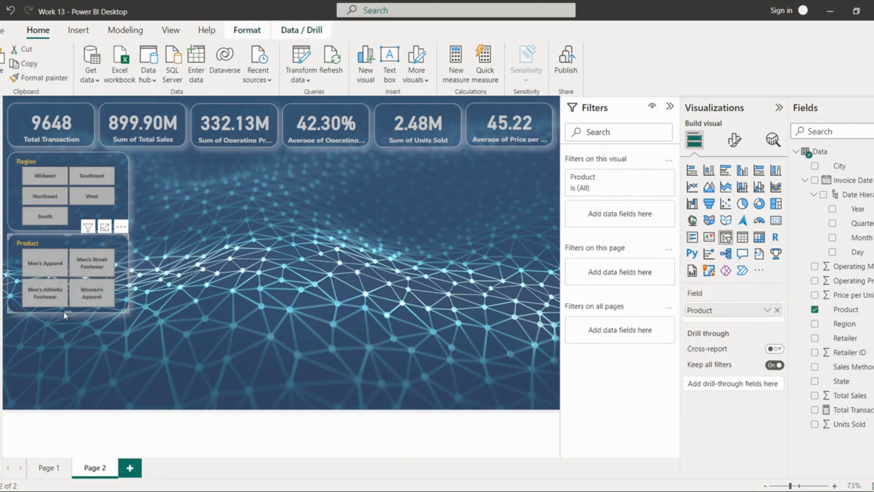
drag(68, 312, 68, 328)
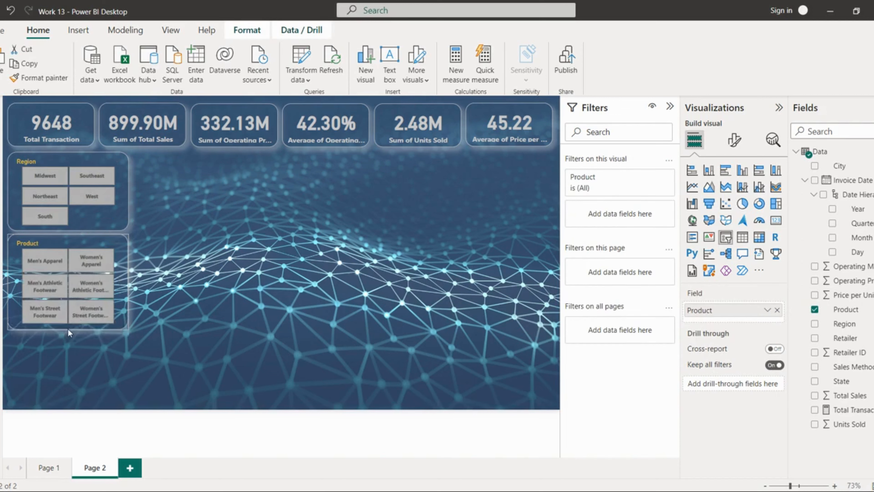
click(162, 311)
Duplicate the Product slicer as a much shorter slicer just below it, and replace its field with Year from the Invoice Date hierarchy.
click(123, 292)
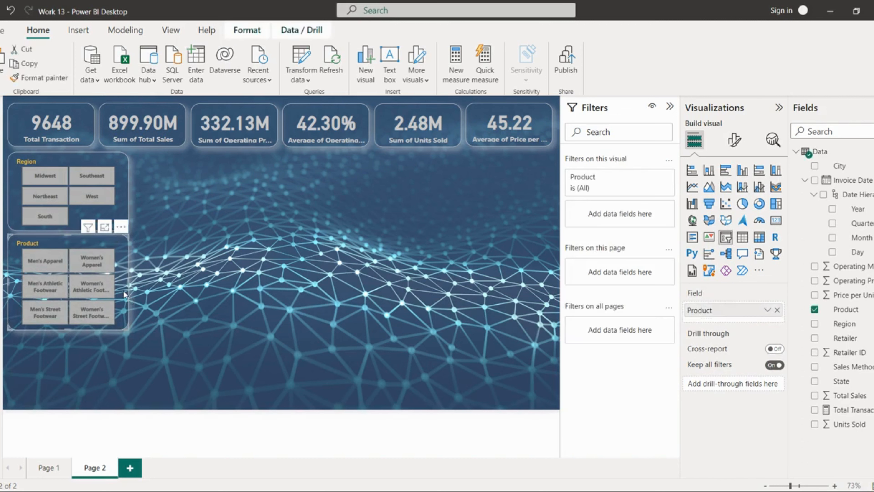
drag(123, 291, 122, 361)
drag(68, 403, 65, 343)
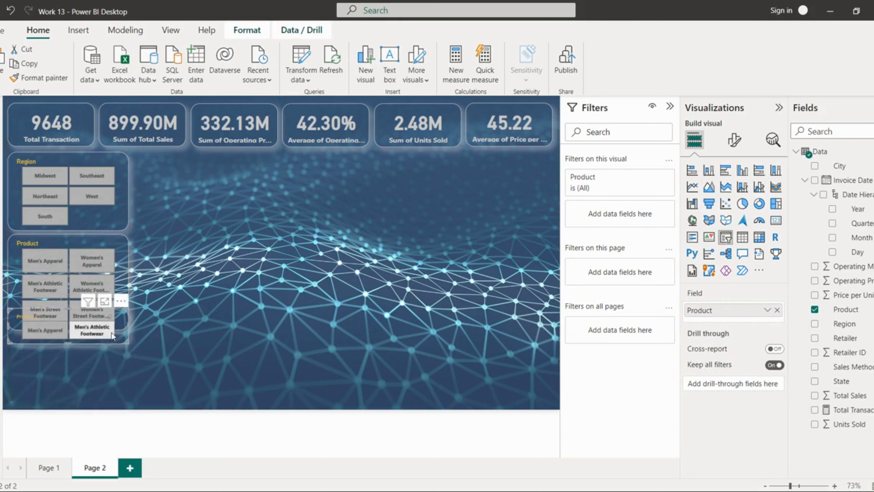
drag(120, 341, 120, 365)
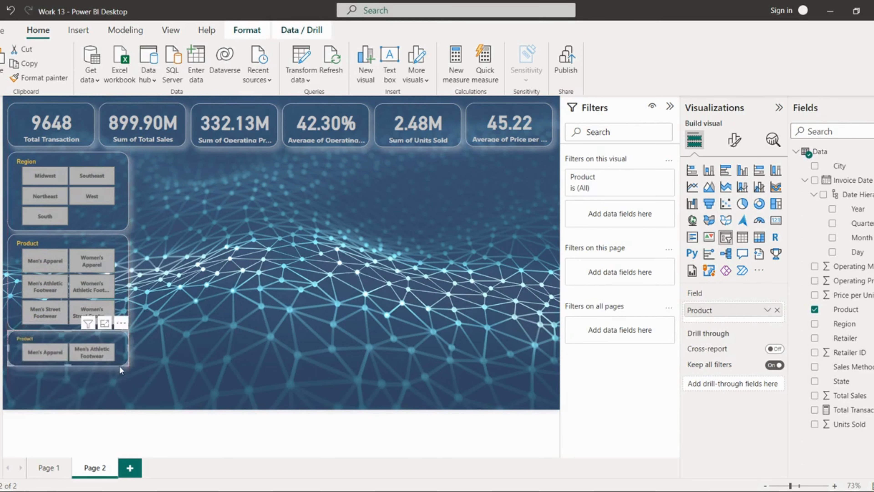
key(Down)
key(Down)
key(Down)
key(Down)
key(Down)
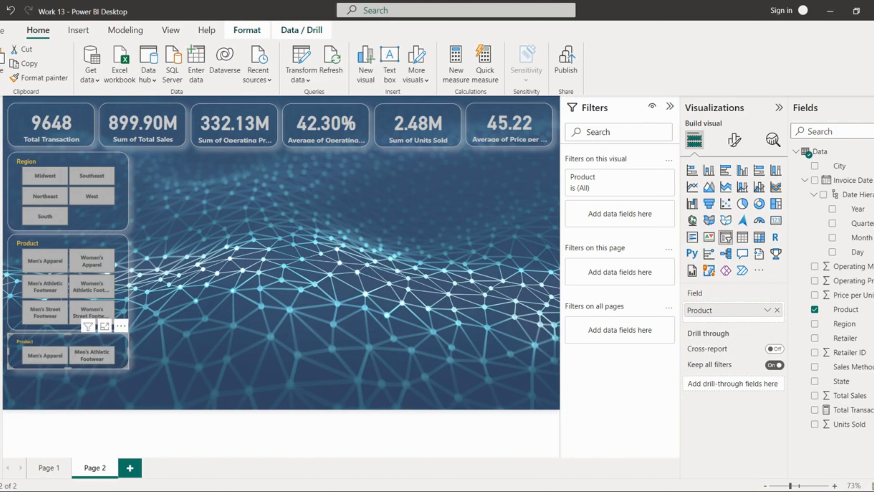
click(814, 309)
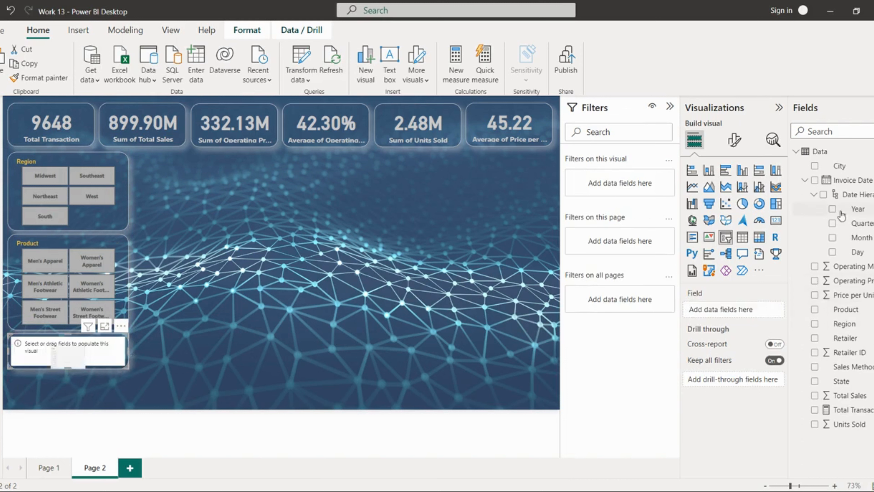
click(832, 209)
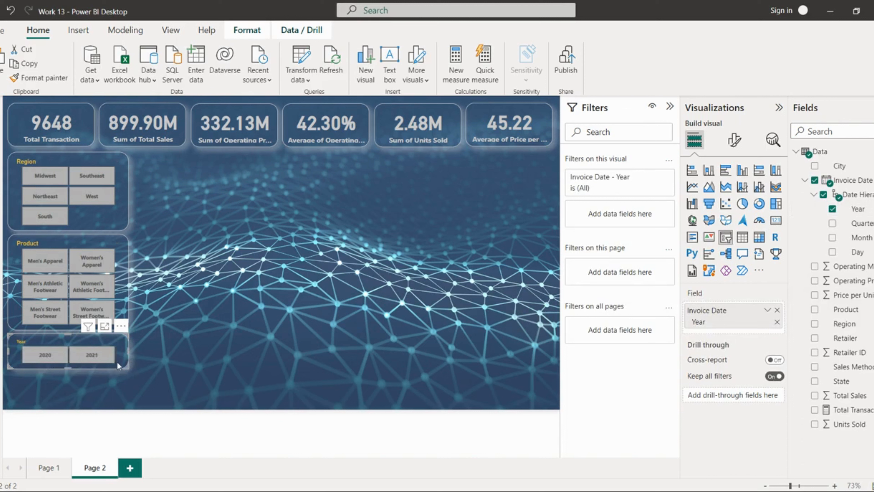
Duplicate the Year slicer just below itself and replace the copy's field with Quarter from the Invoice Date hierarchy.
drag(120, 362, 120, 396)
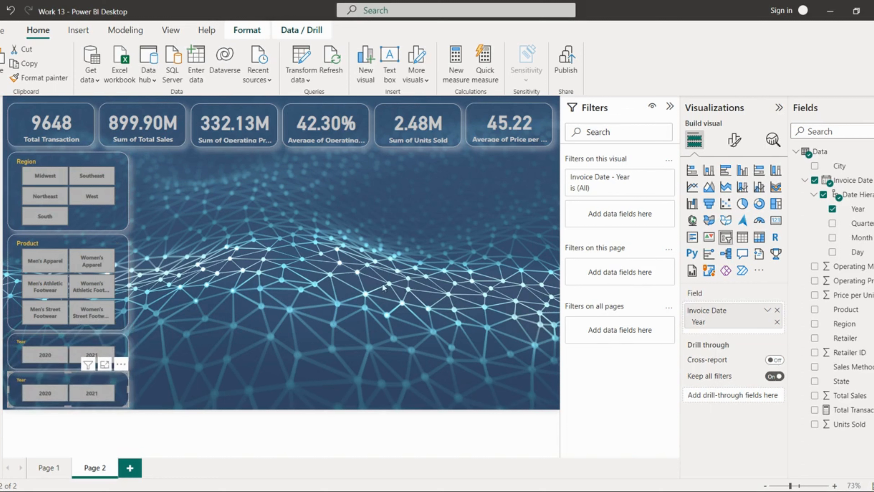
click(833, 210)
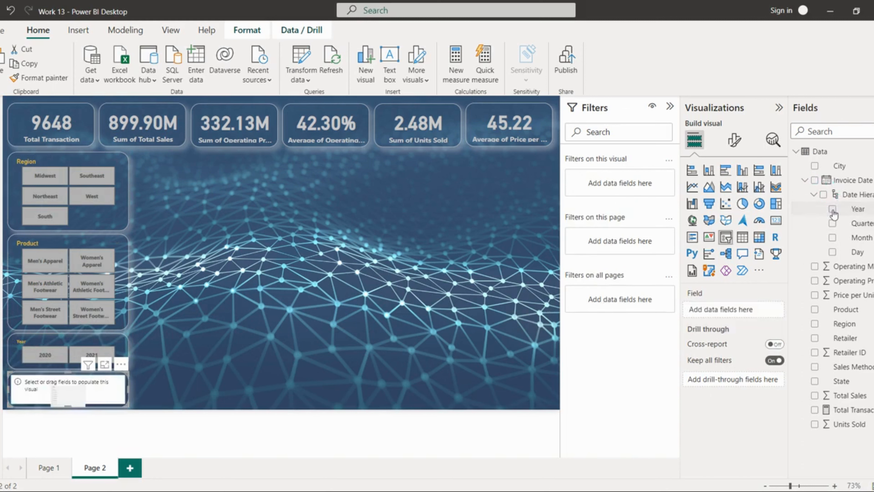
click(834, 223)
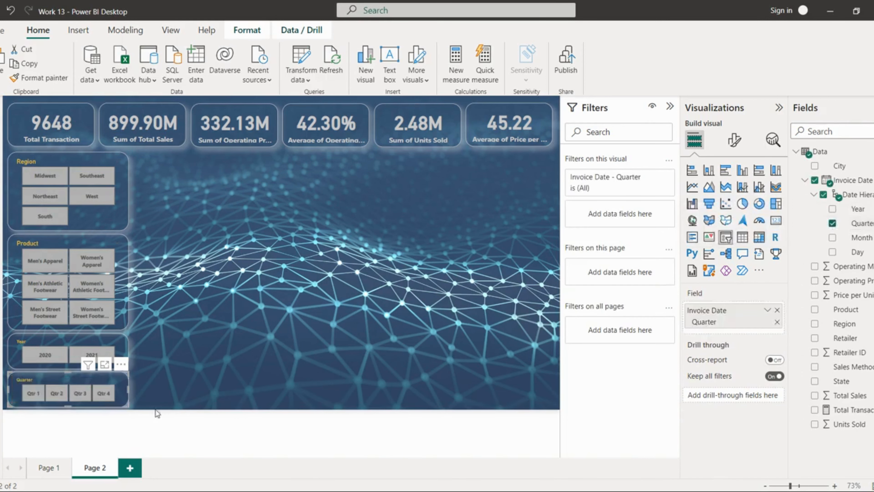
Test the Quarter slicer by filtering the cards to Qtr 2, and clear the selection.
click(61, 394)
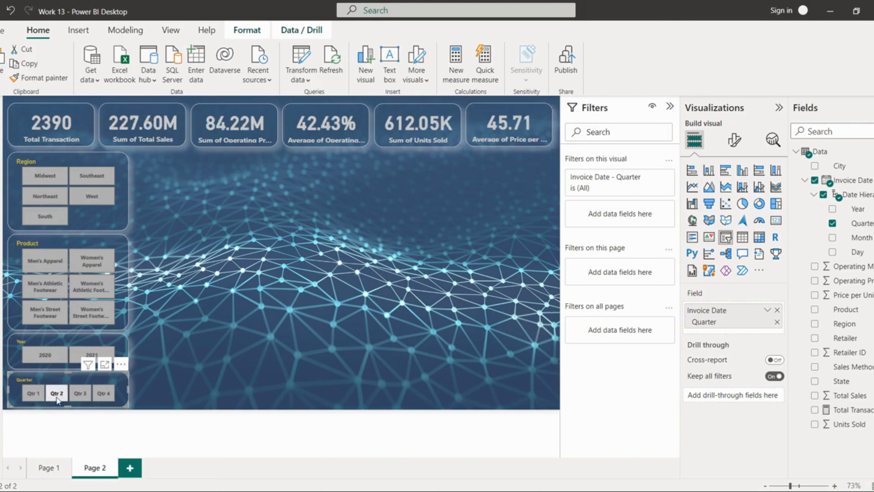
click(57, 394)
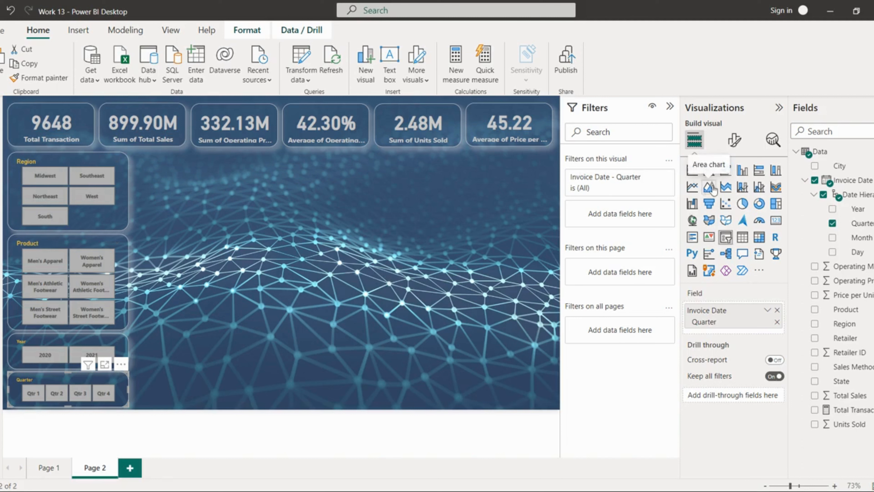
Insert an area chart beside the Region slicer, matching its height and widening it to reach under the Units Sold card.
click(508, 258)
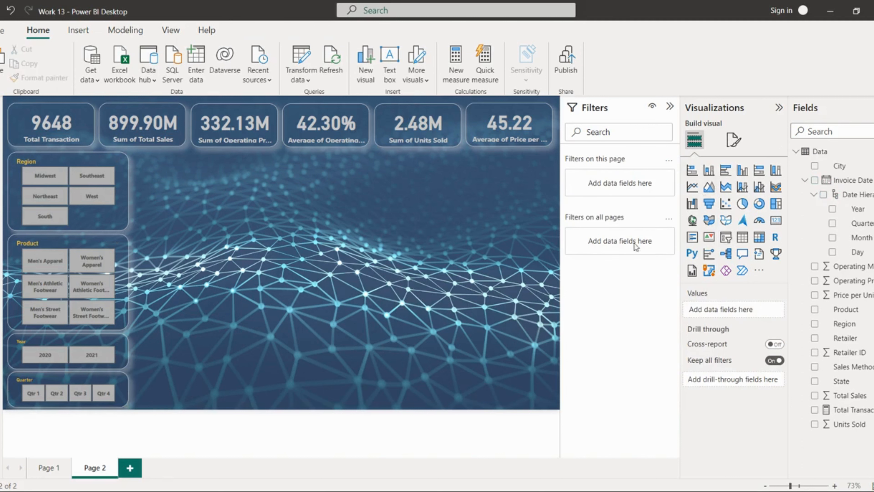
click(708, 190)
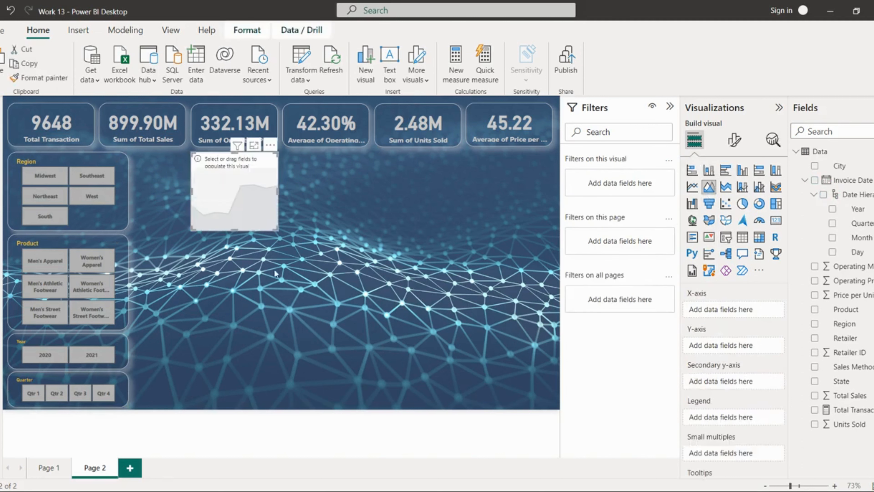
drag(221, 198, 162, 197)
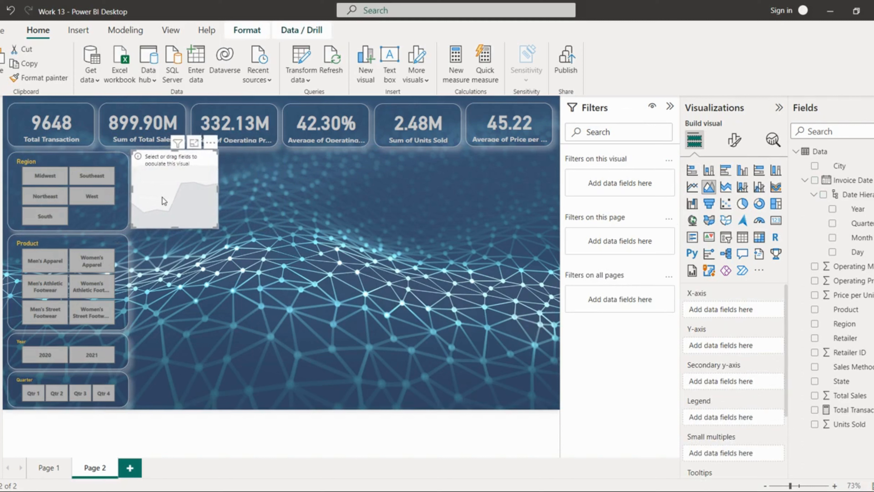
drag(173, 227, 173, 234)
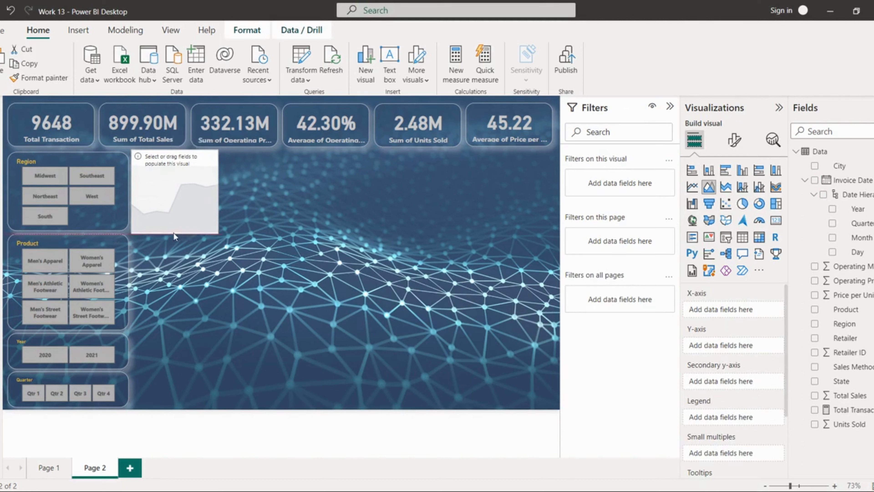
drag(216, 190, 391, 195)
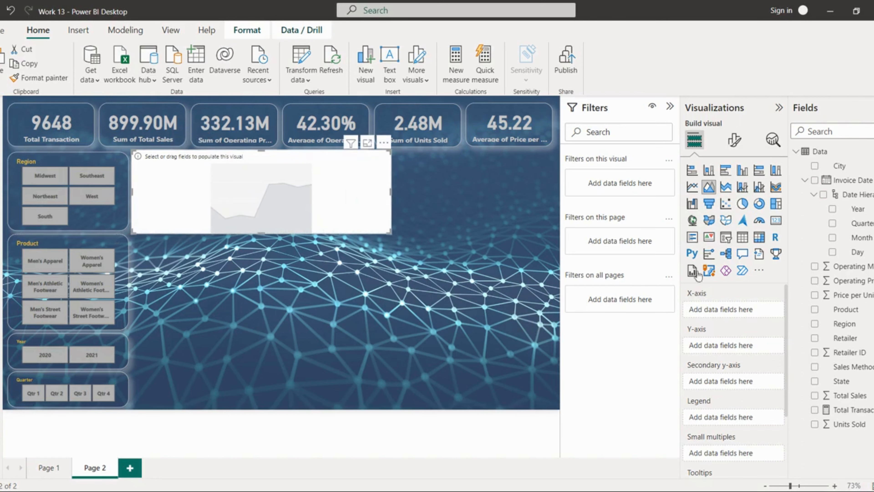
Plot Total Sales on the area chart's Y-axis against the Invoice Date Month on its X-axis.
drag(861, 401, 754, 345)
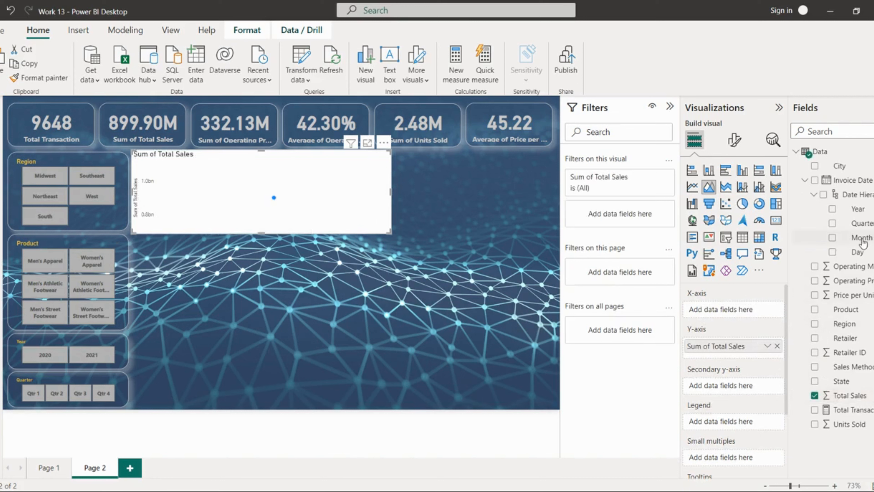
drag(857, 239, 759, 311)
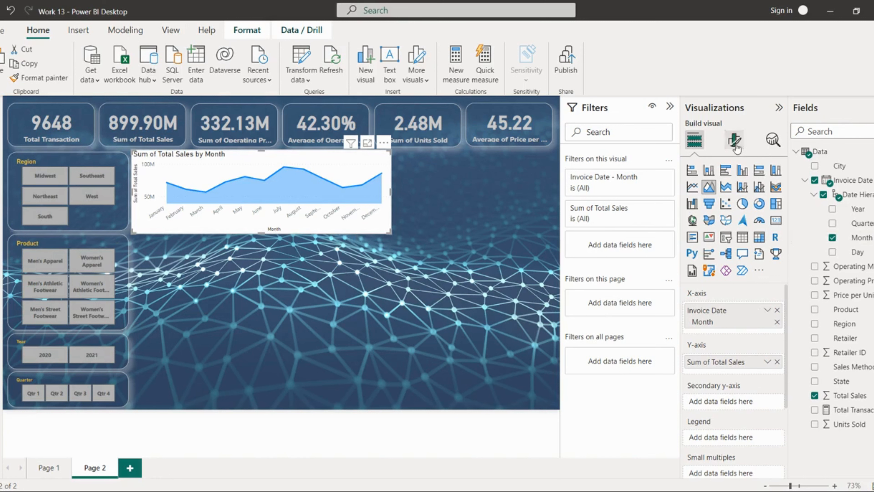
Turn off the background of the Total Sales by Month area chart.
click(735, 144)
click(734, 194)
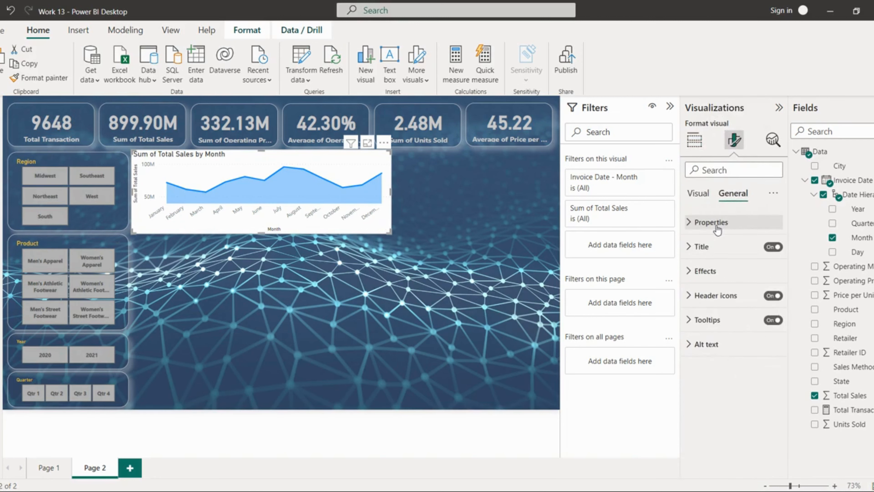
click(719, 271)
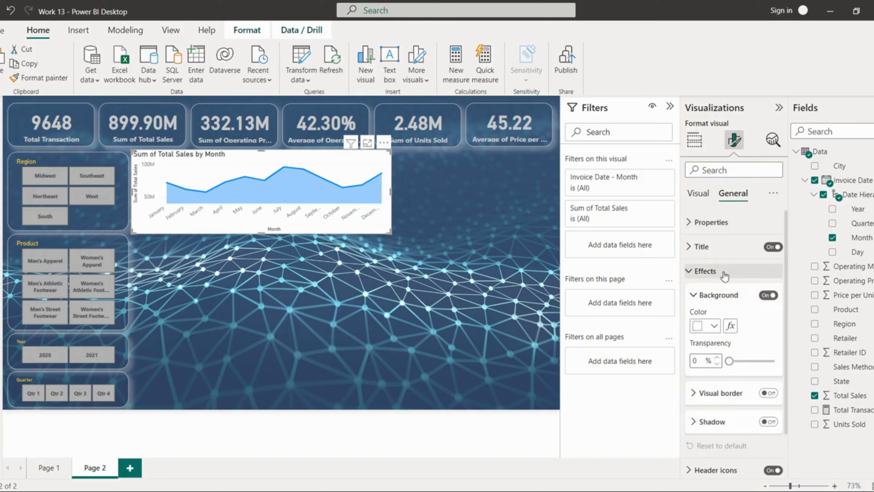
click(770, 297)
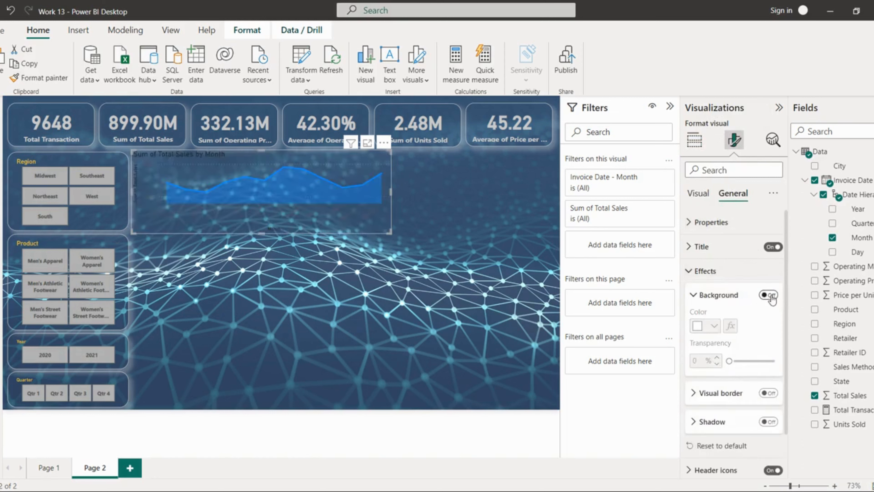
Give the area chart a light gray visual border with 21 px rounded corners.
click(768, 392)
click(717, 400)
click(711, 427)
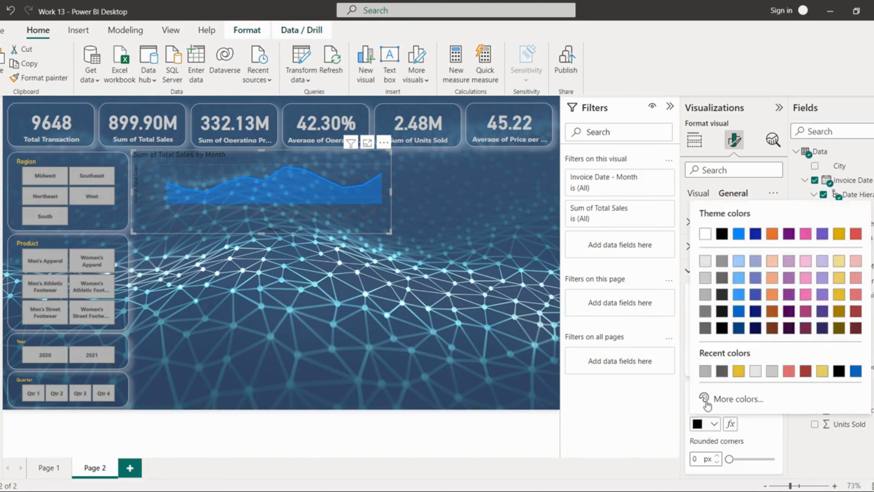
click(753, 372)
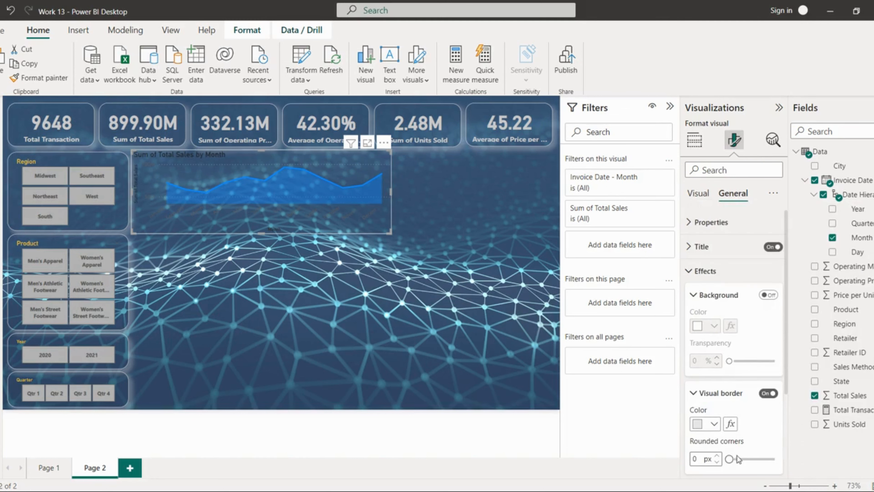
drag(729, 458, 761, 461)
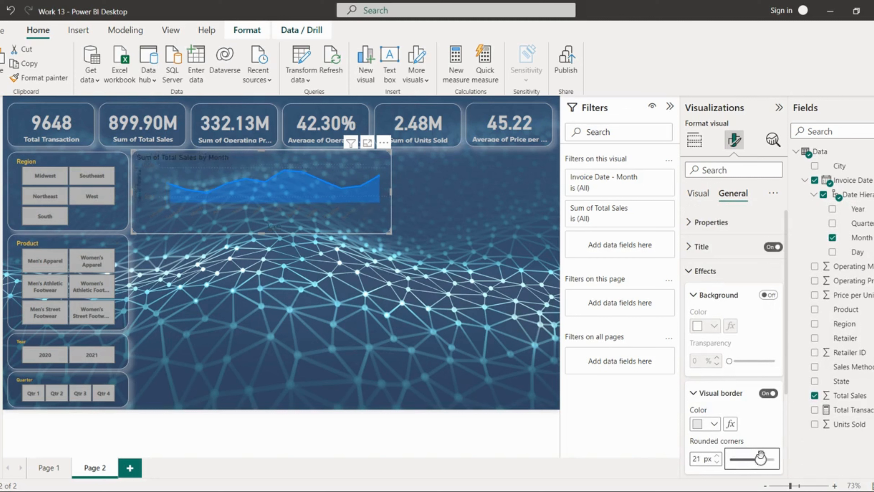
Turn on the area chart's shadow and color it light gray.
scroll(743, 431, down, 1)
scroll(742, 430, down, 2)
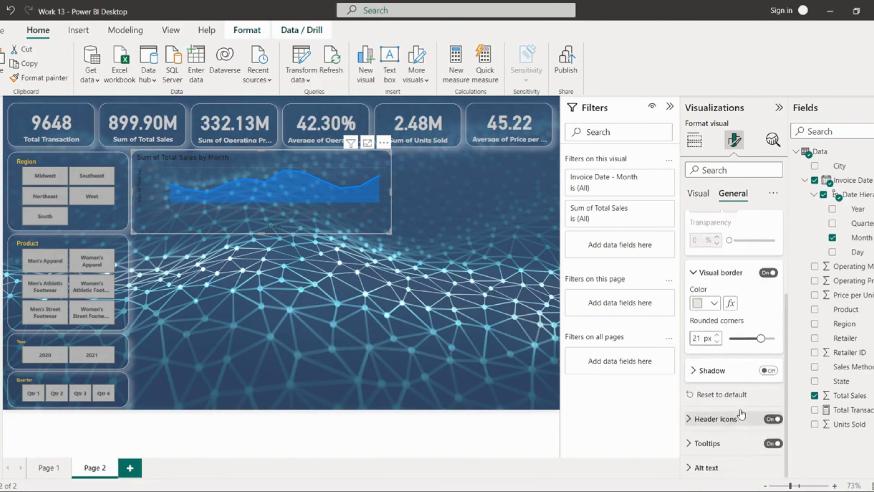
click(768, 370)
click(712, 376)
click(705, 402)
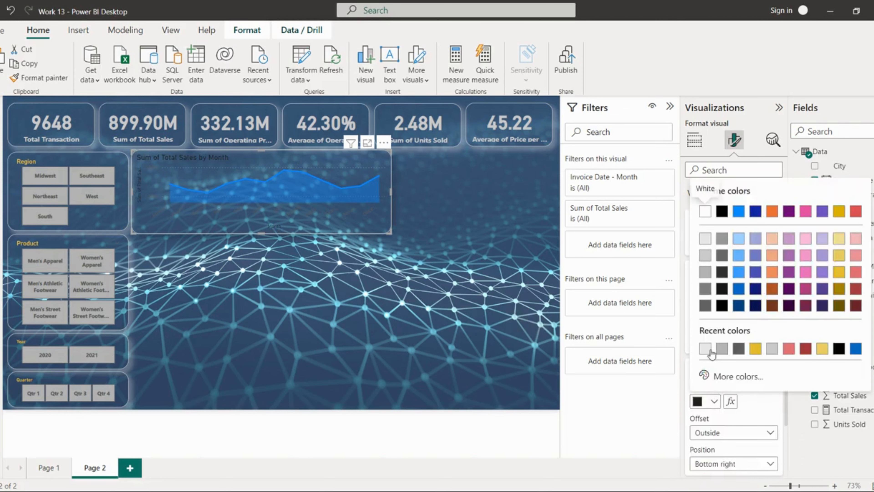
click(708, 348)
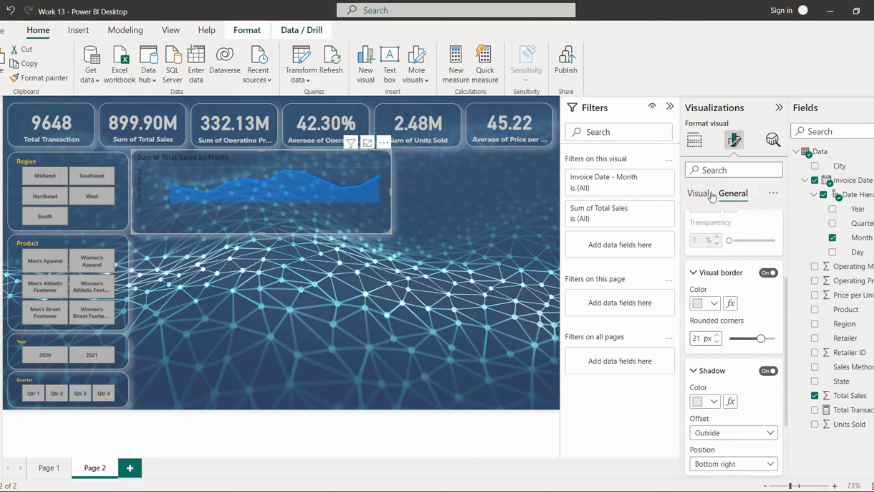
Make the area chart's X-axis values bold and gold.
click(698, 194)
scroll(711, 228, up, 1)
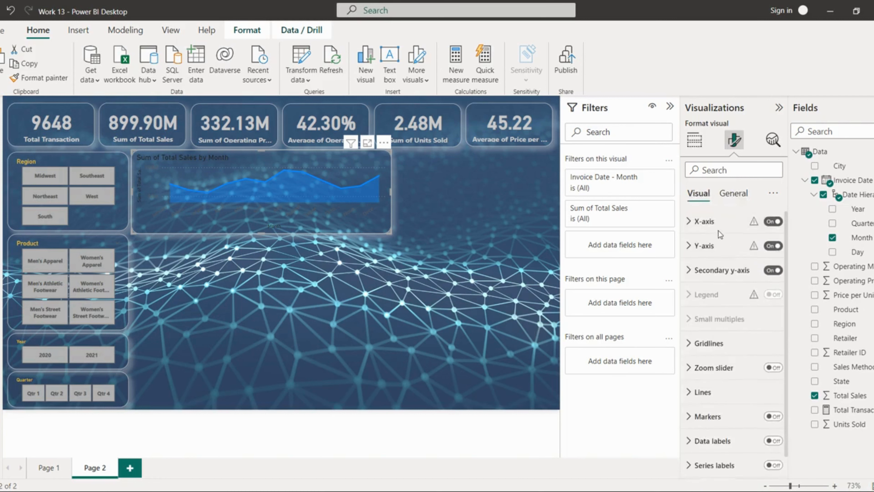
click(706, 223)
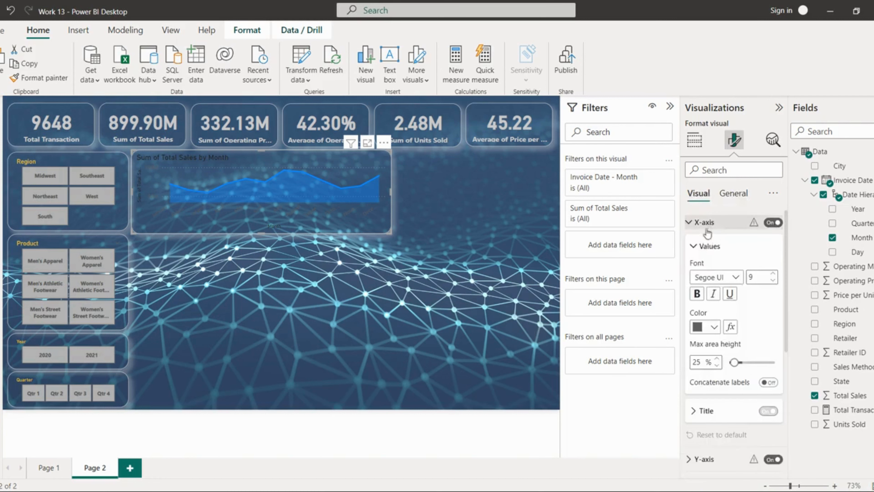
click(704, 302)
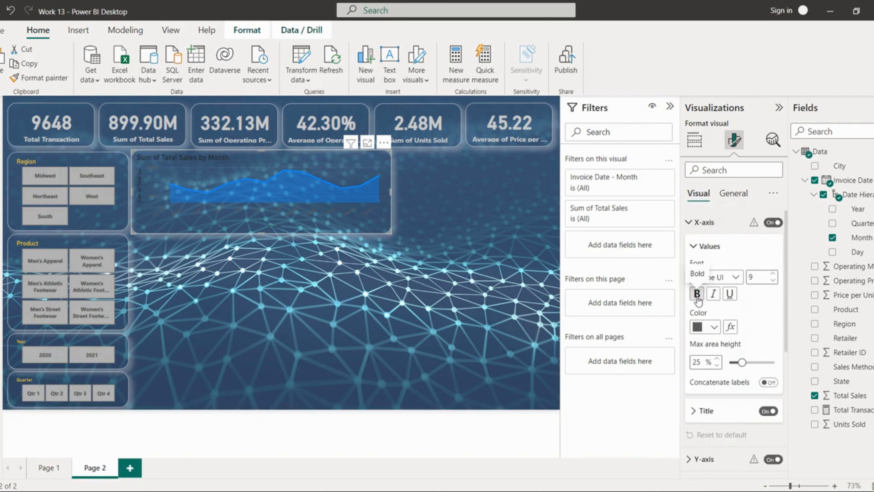
click(713, 328)
click(755, 277)
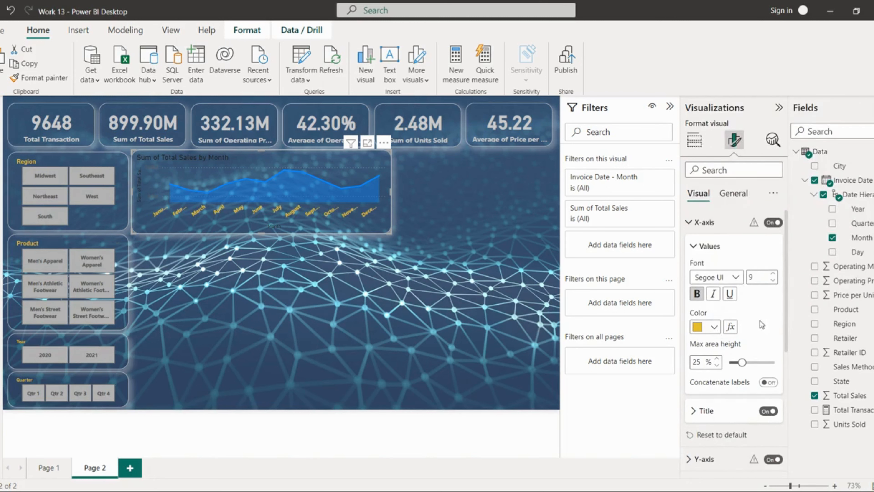
click(711, 248)
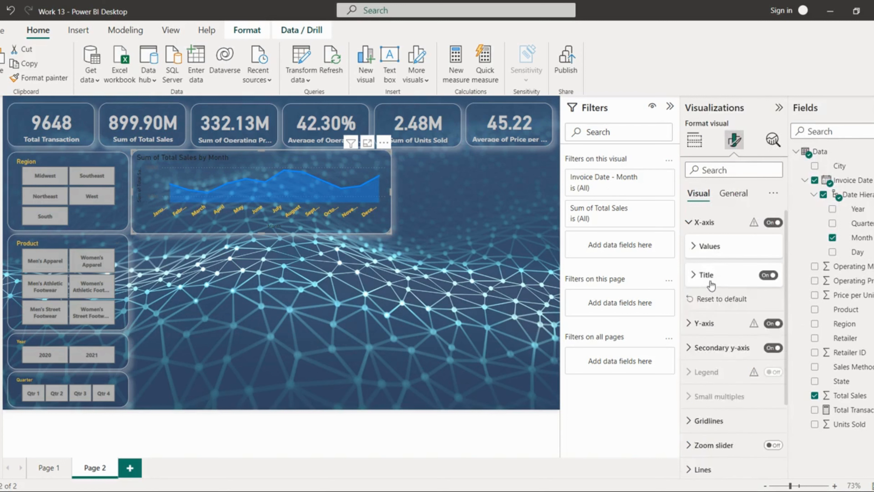
Make the area chart's X-axis title bold and gold.
click(707, 276)
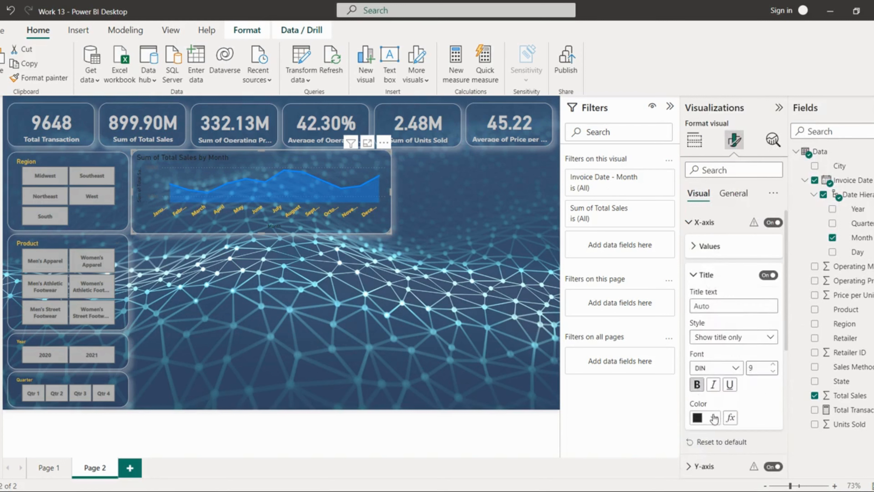
click(714, 417)
click(706, 366)
click(709, 250)
click(705, 223)
Color the area chart's Y-axis values gold.
click(706, 246)
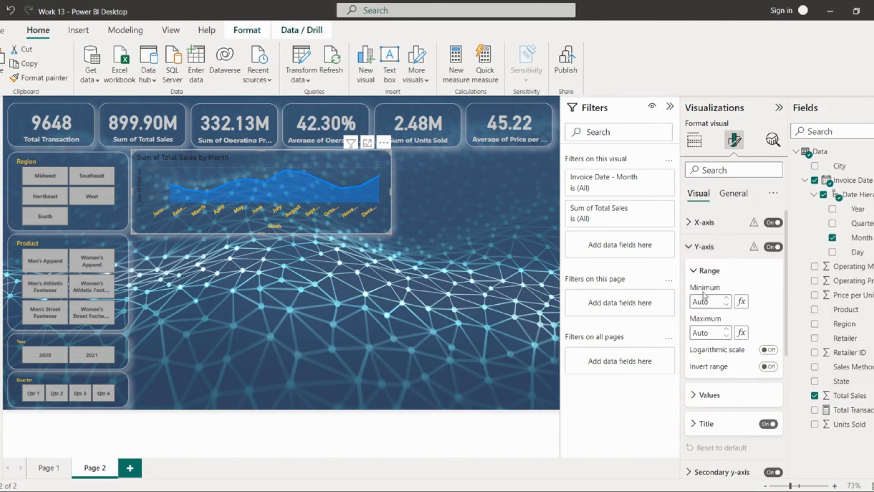
click(707, 396)
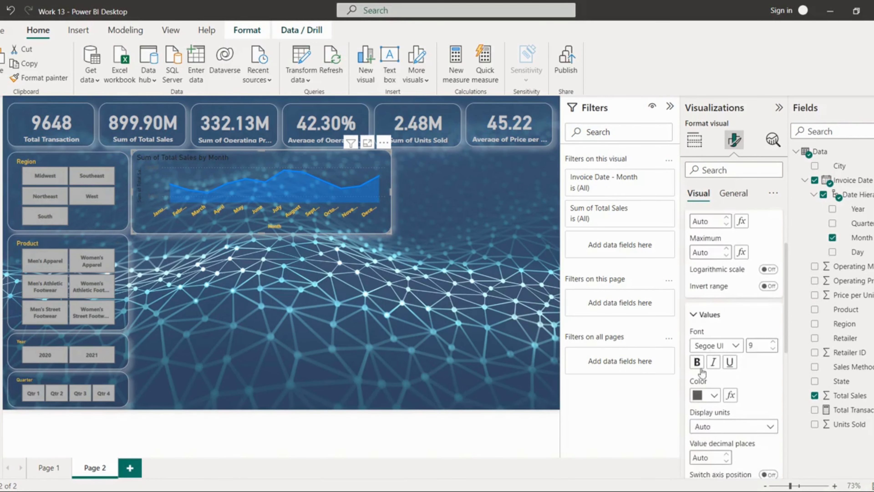
click(710, 396)
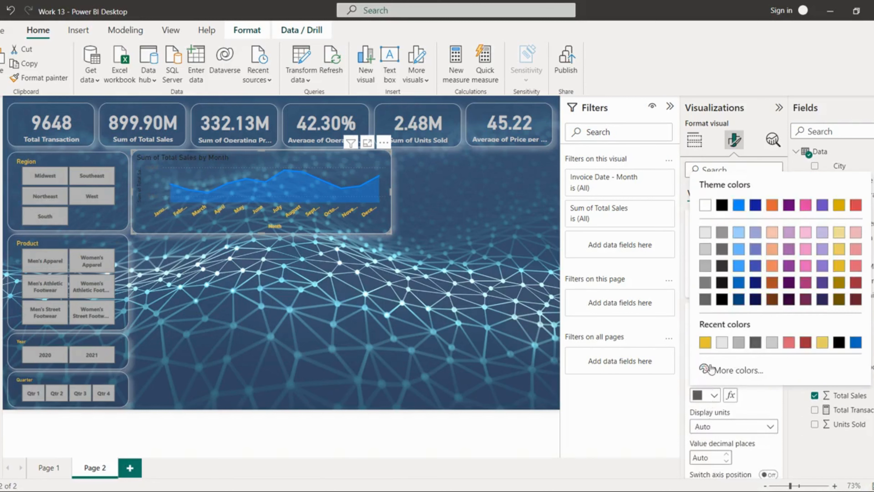
click(705, 344)
click(702, 316)
Make the area chart's Y-axis title bold and gold.
click(706, 343)
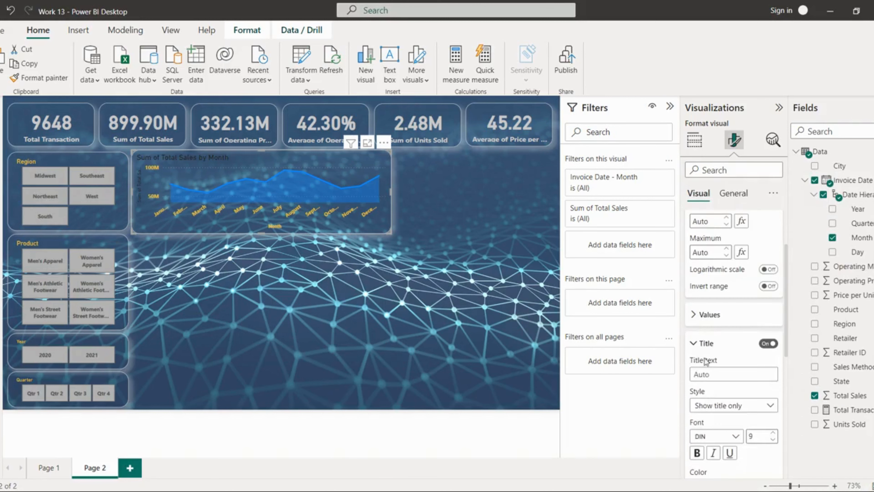
click(697, 453)
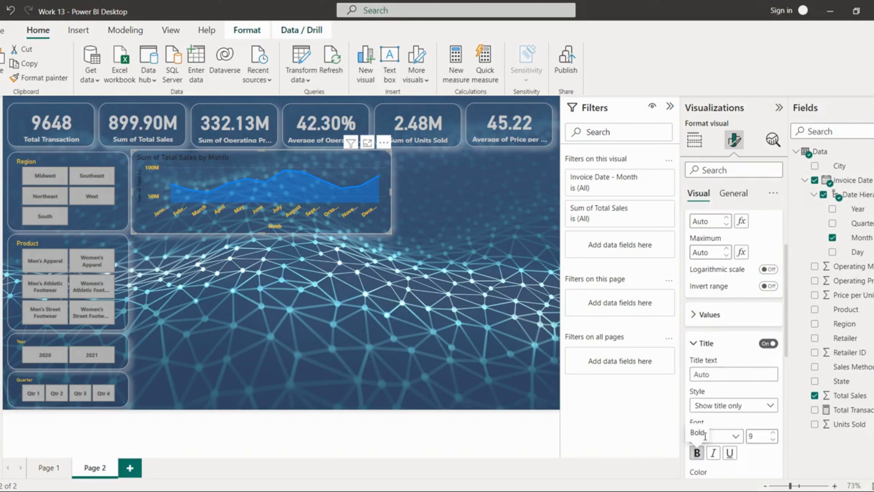
scroll(740, 454, down, 1)
scroll(740, 448, down, 2)
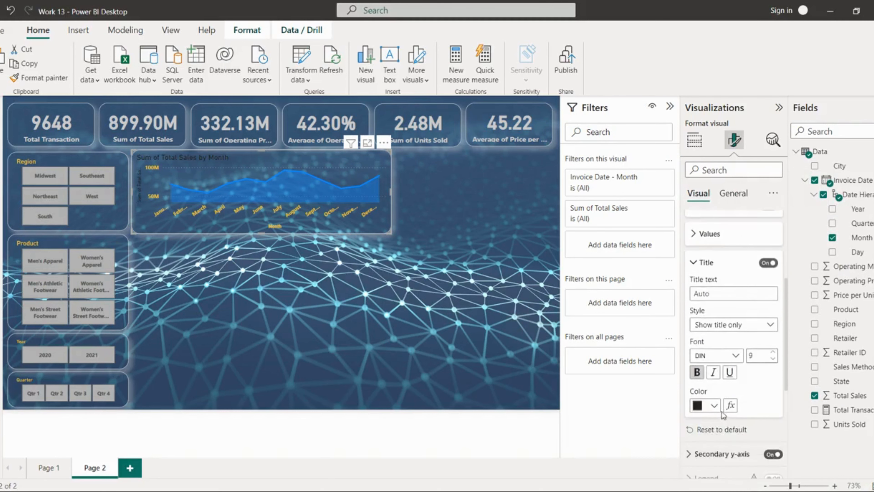
click(713, 405)
click(705, 352)
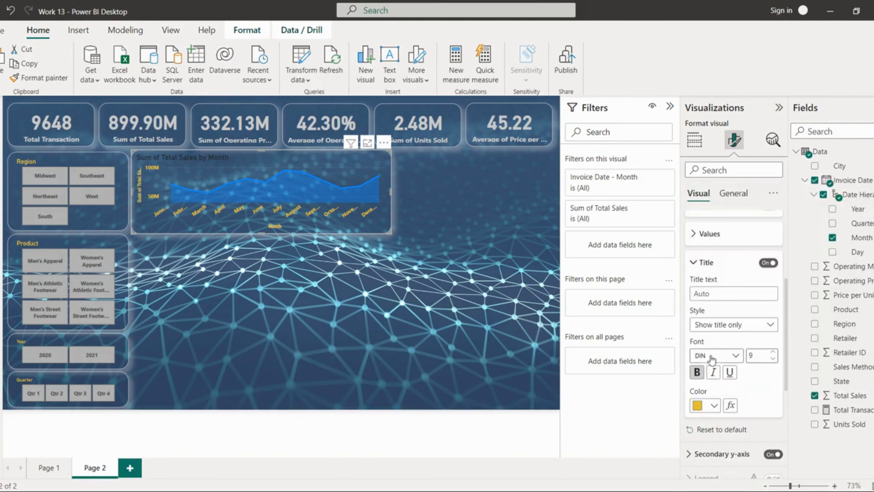
click(708, 267)
scroll(707, 265, up, 4)
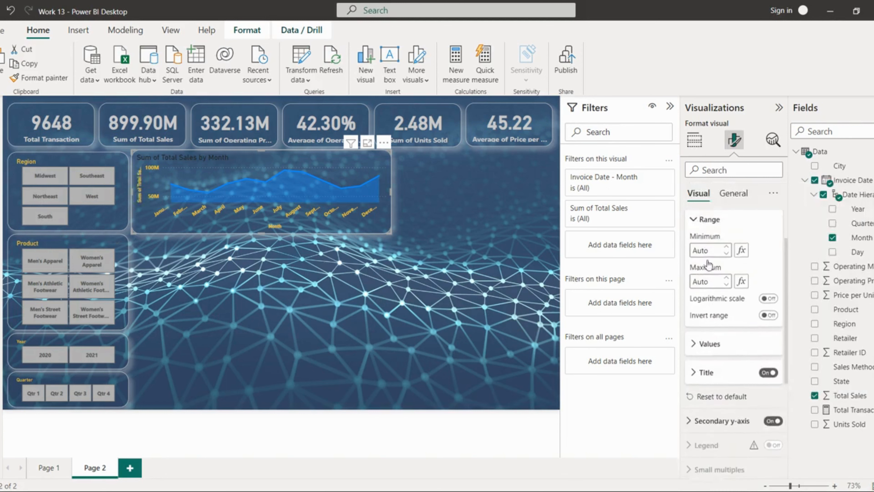
click(705, 251)
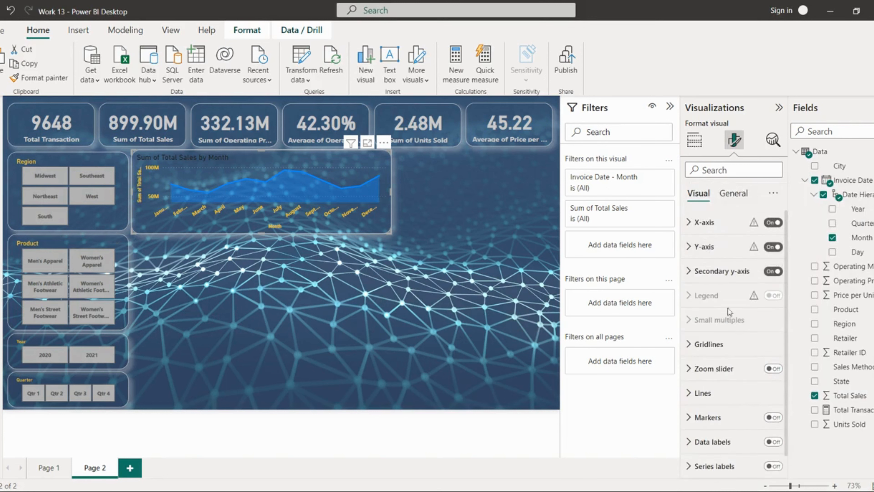
Change the area chart's horizontal gridlines to a solid style in gold.
click(708, 344)
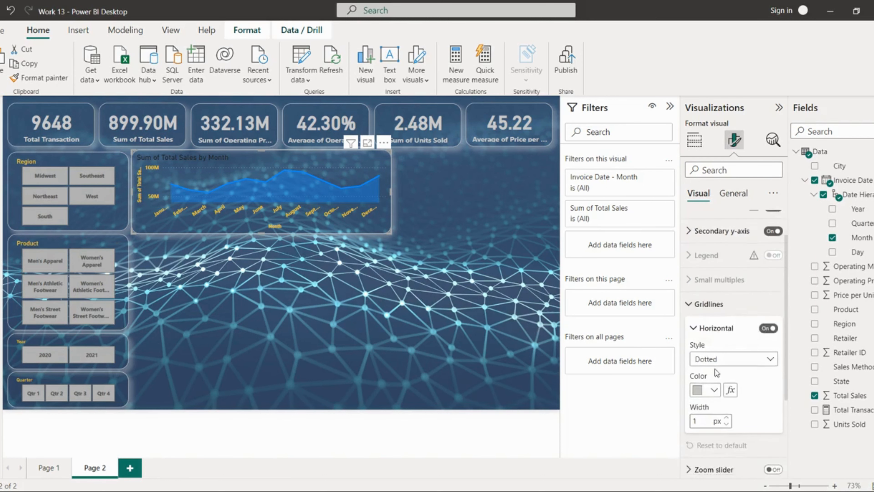
click(711, 359)
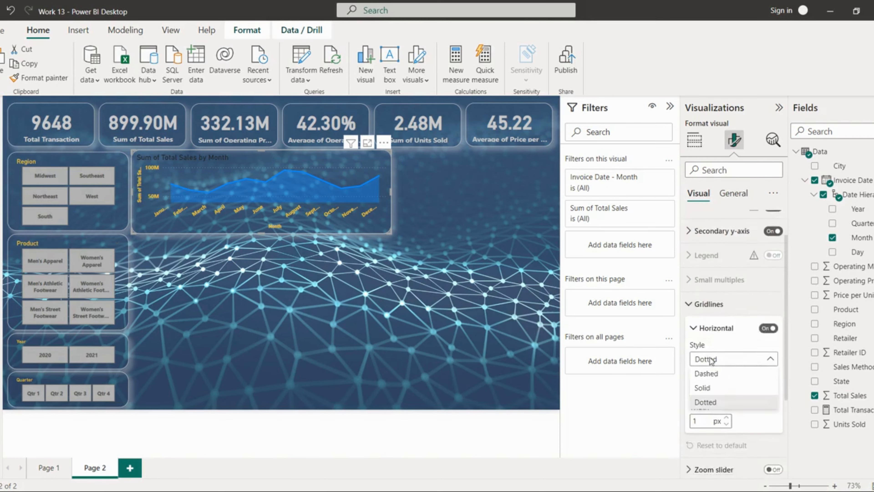
click(711, 387)
scroll(724, 432, down, 2)
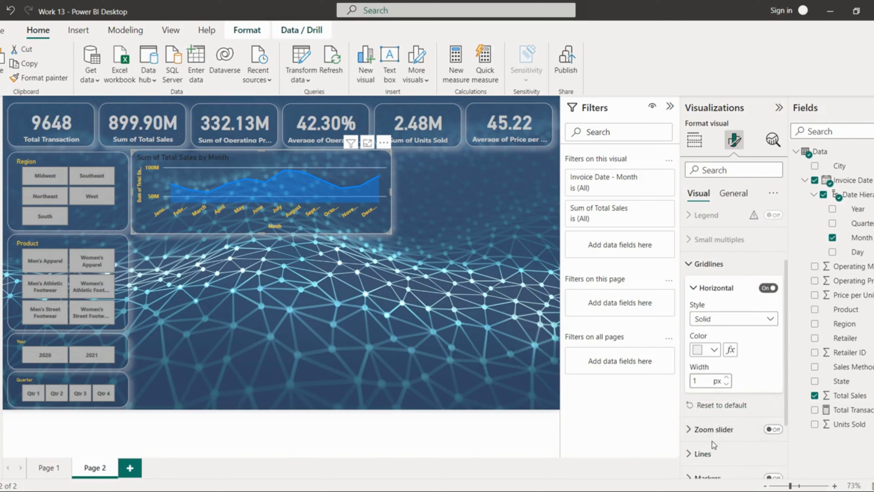
click(714, 349)
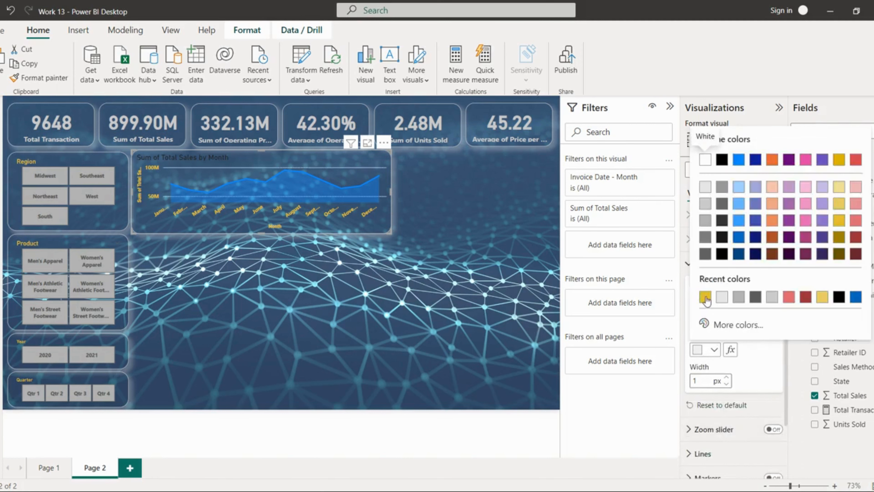
click(705, 297)
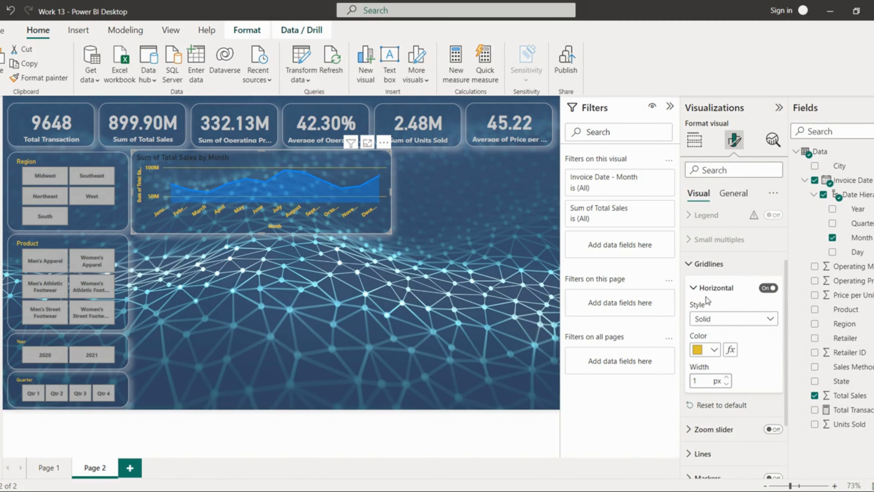
Format the area chart's title as bold gold text with centered alignment.
click(733, 193)
scroll(739, 239, up, 3)
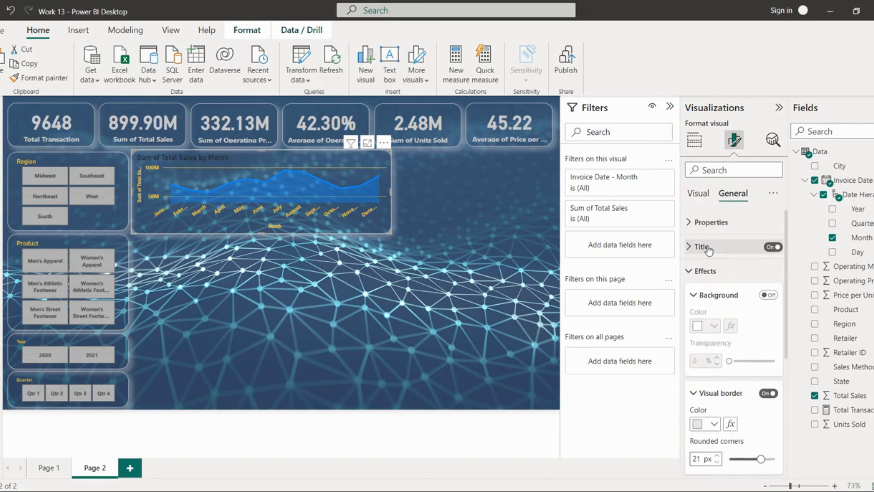
click(709, 248)
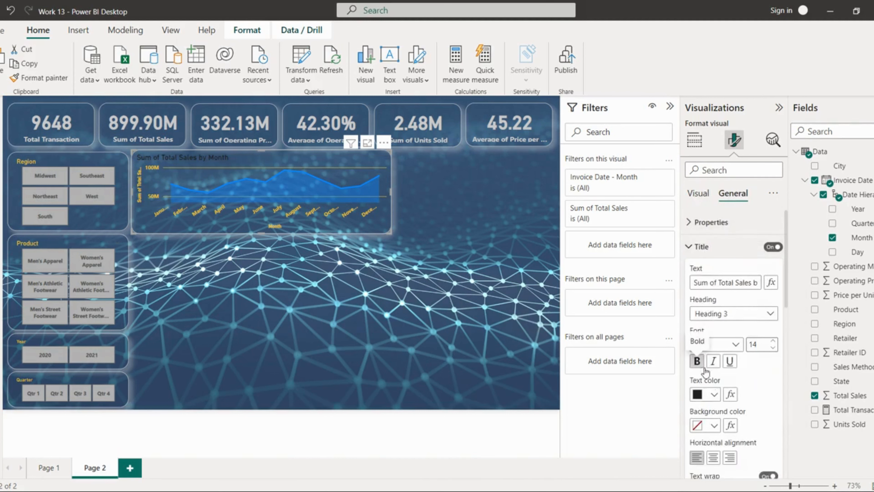
click(709, 394)
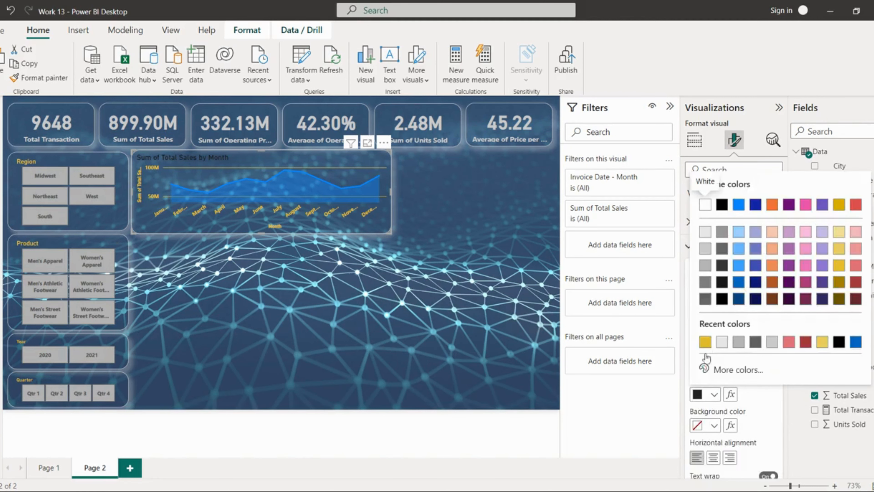
click(705, 343)
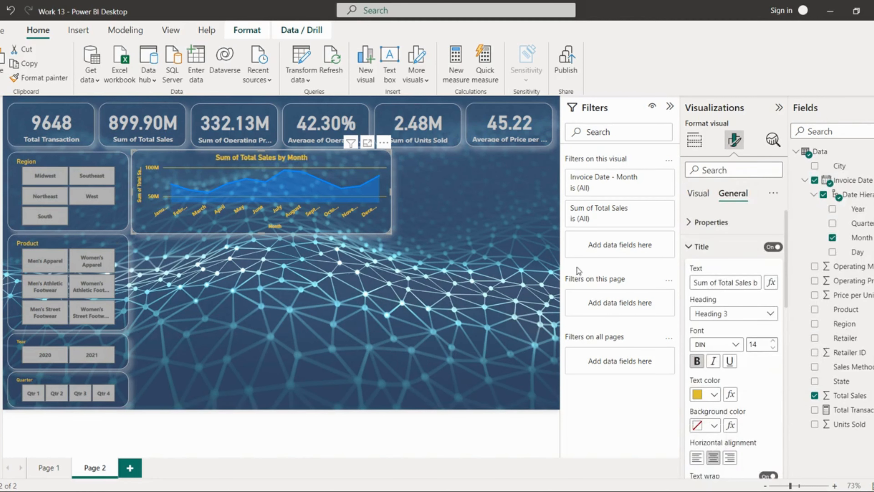
click(511, 224)
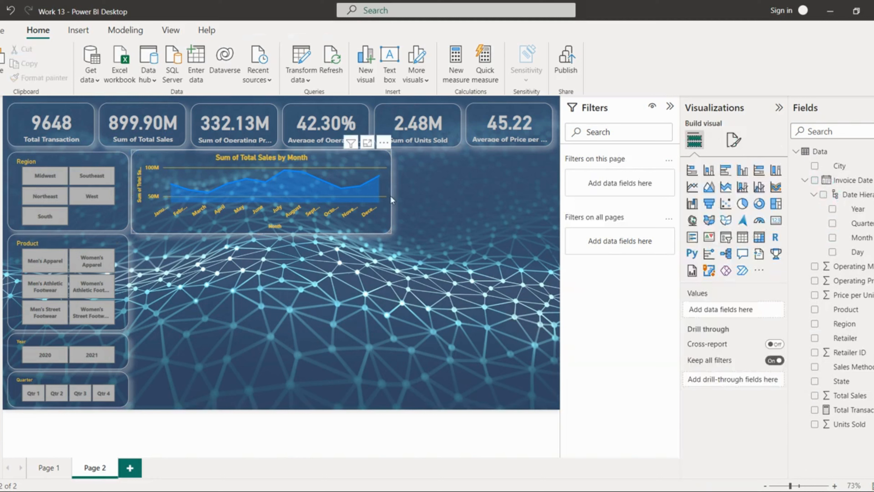
Change the area chart's Sum of Total Sales series color to light red #de6a73 (Theme color 8, 20% lighter).
click(384, 191)
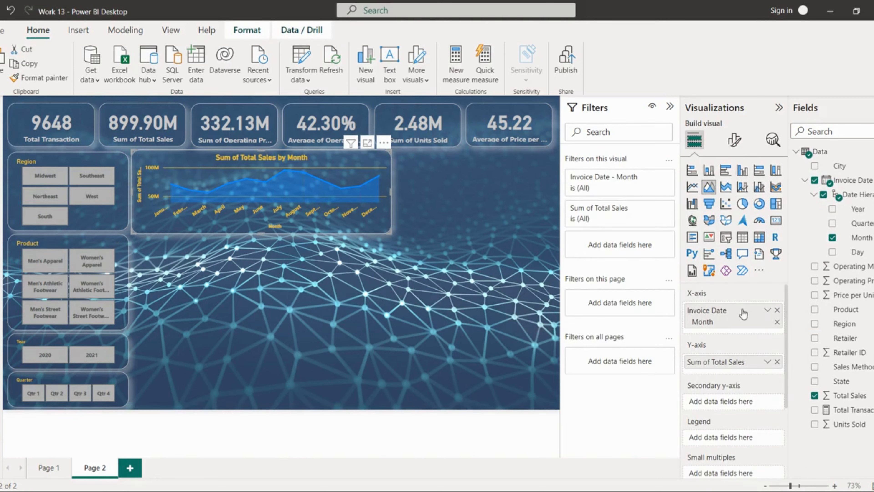
click(735, 140)
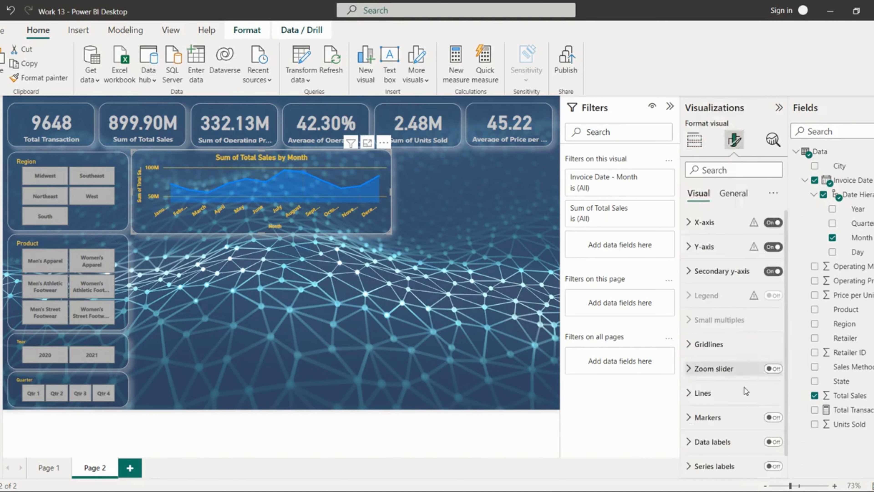
scroll(721, 432, down, 1)
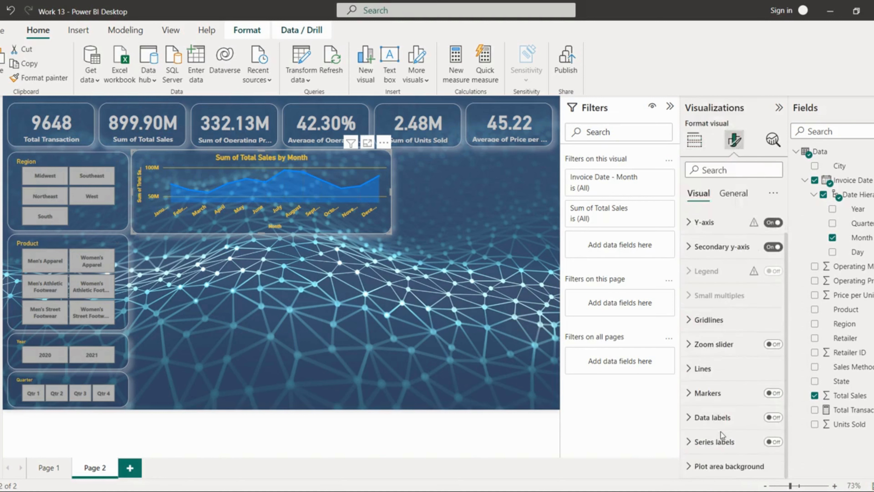
click(706, 370)
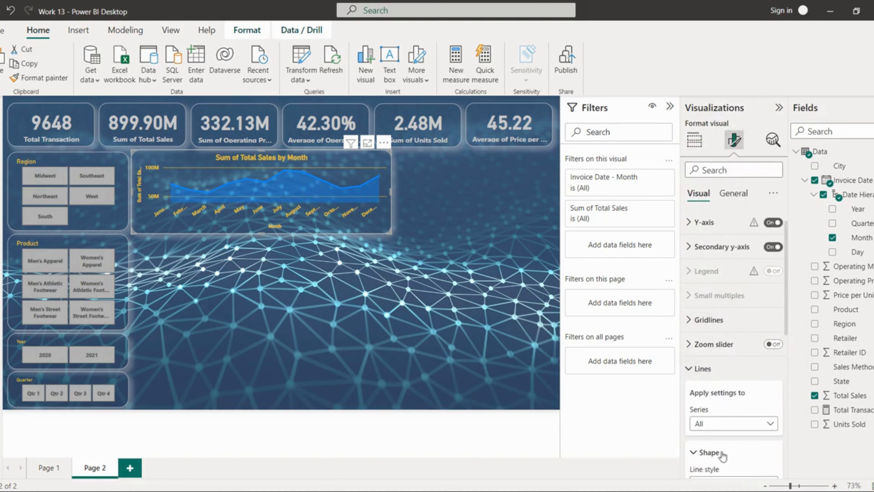
scroll(726, 411, down, 3)
scroll(736, 447, down, 3)
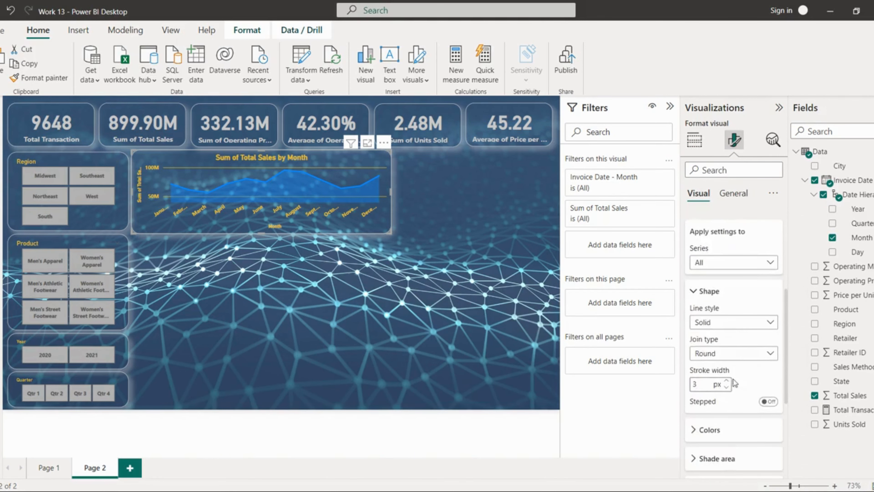
click(709, 430)
scroll(718, 427, down, 3)
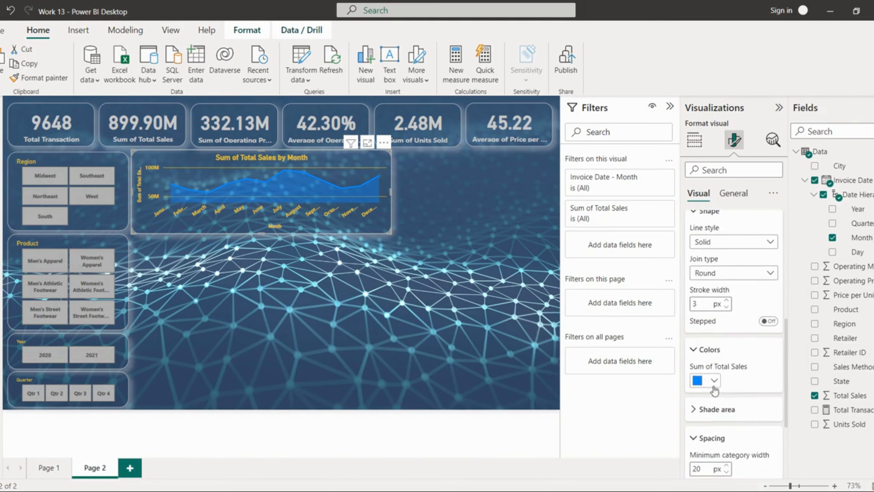
click(713, 380)
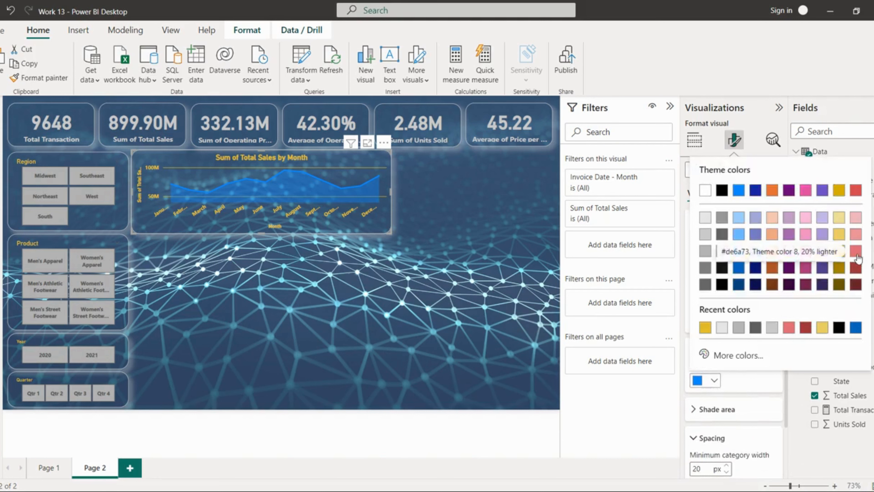
click(856, 254)
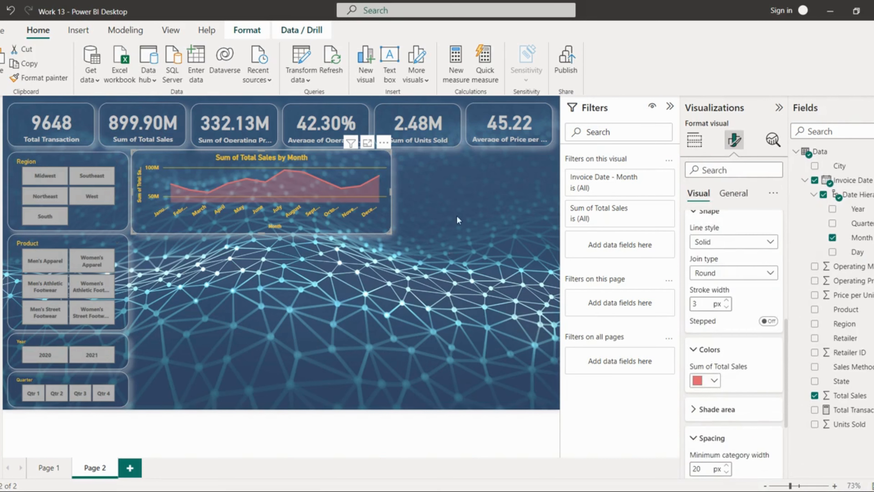
click(452, 239)
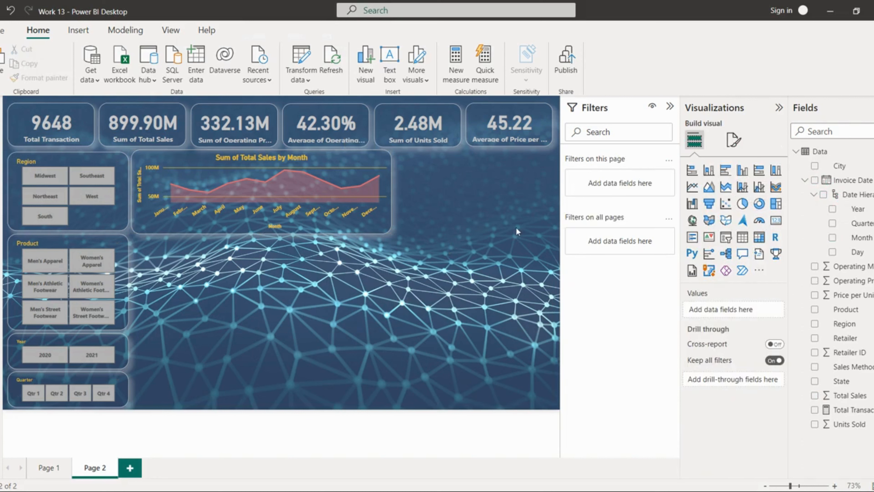
Add a donut chart of Total Sales by Region, widened to fill the space beside the area chart.
click(759, 203)
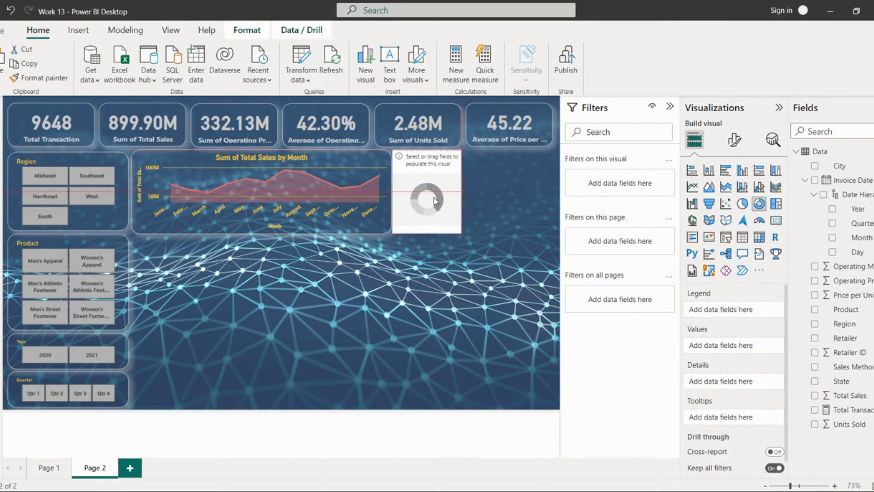
drag(467, 191, 552, 196)
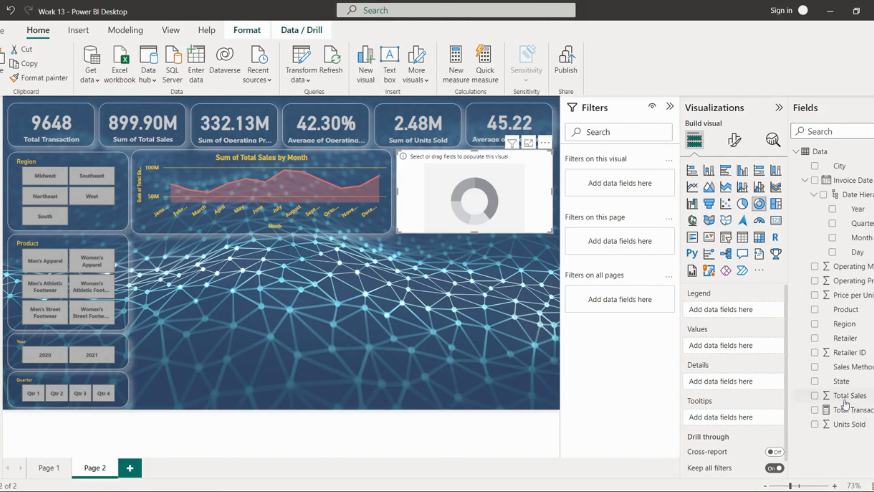
drag(842, 403, 743, 357)
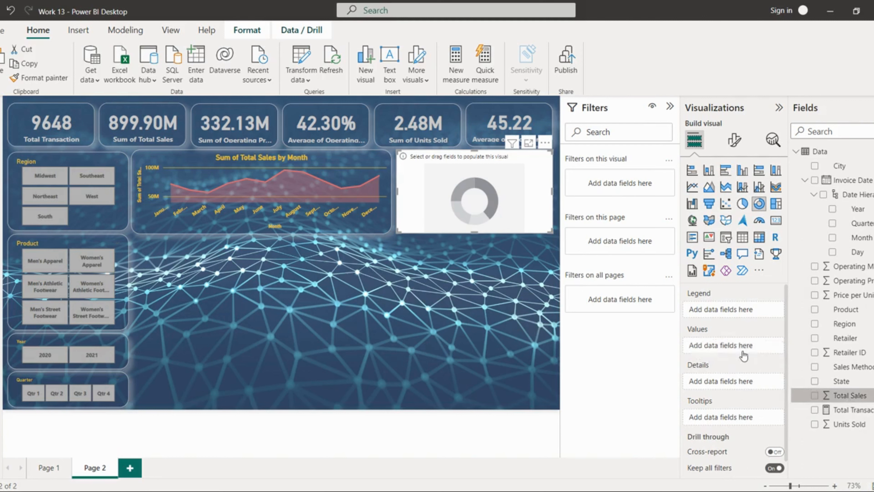
drag(848, 324, 735, 309)
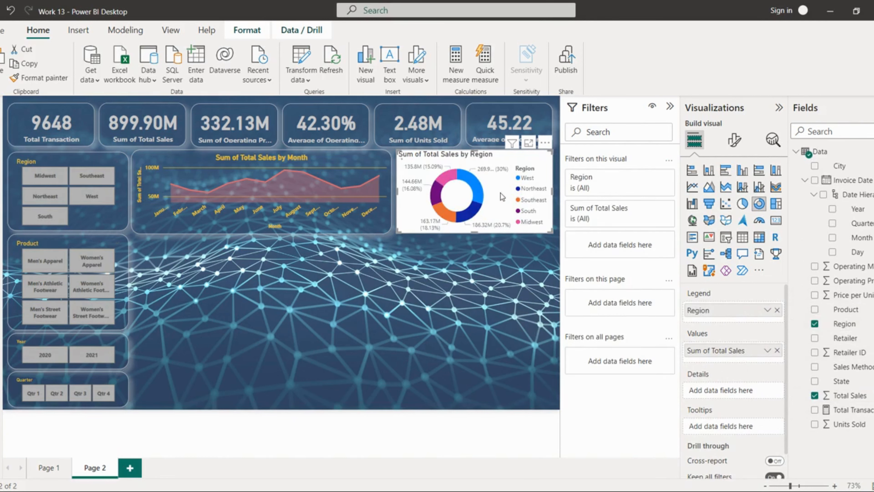
Turn off the donut chart's background so the page image shows through.
click(734, 140)
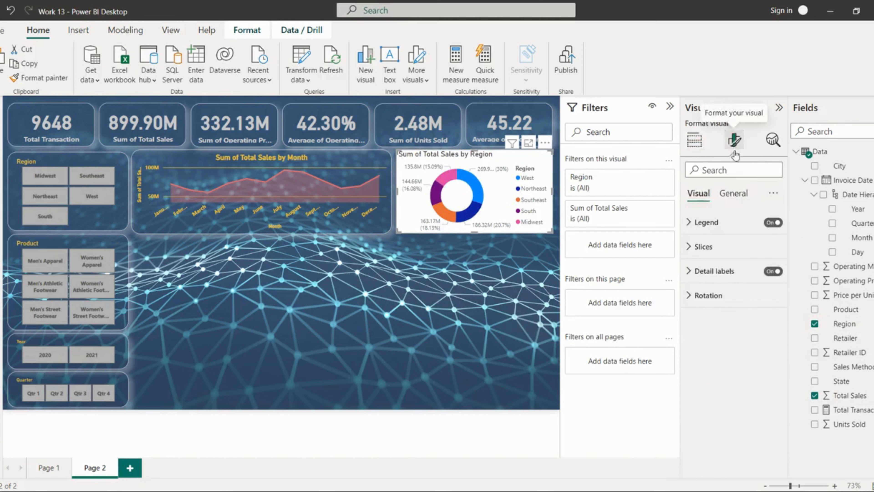
click(730, 196)
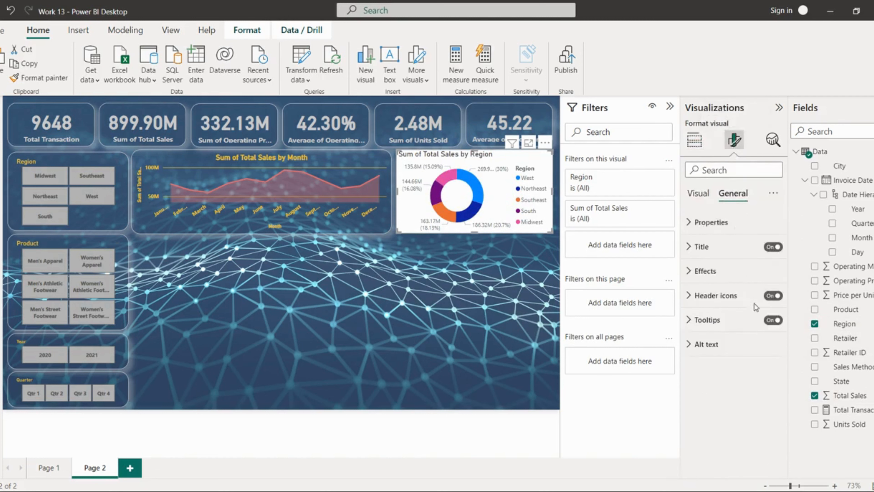
click(721, 272)
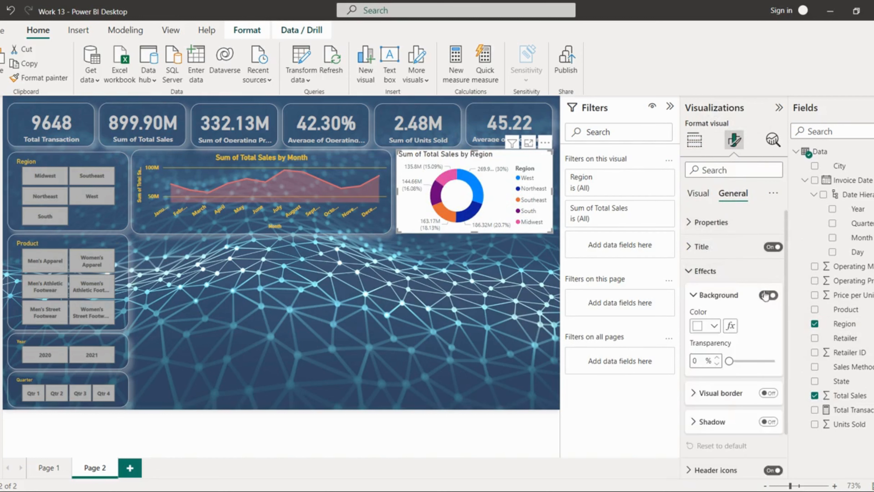
click(768, 296)
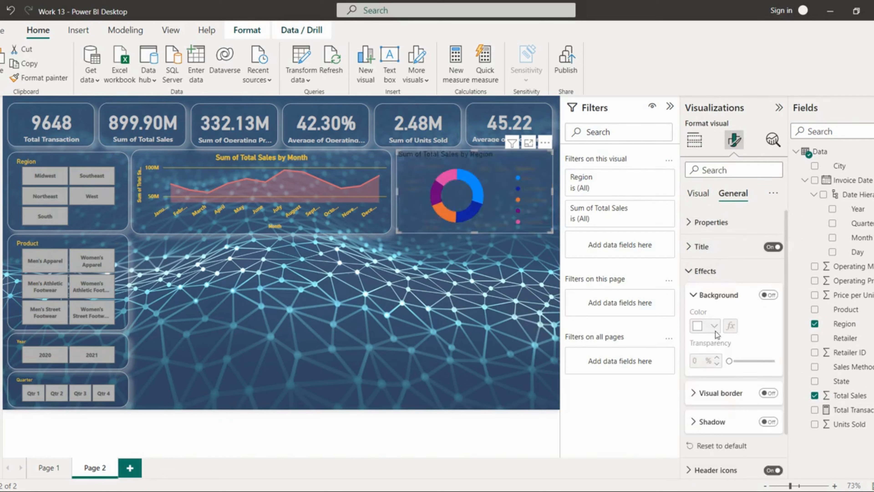
Turn on the donut chart's visual border and color it light gray.
click(770, 393)
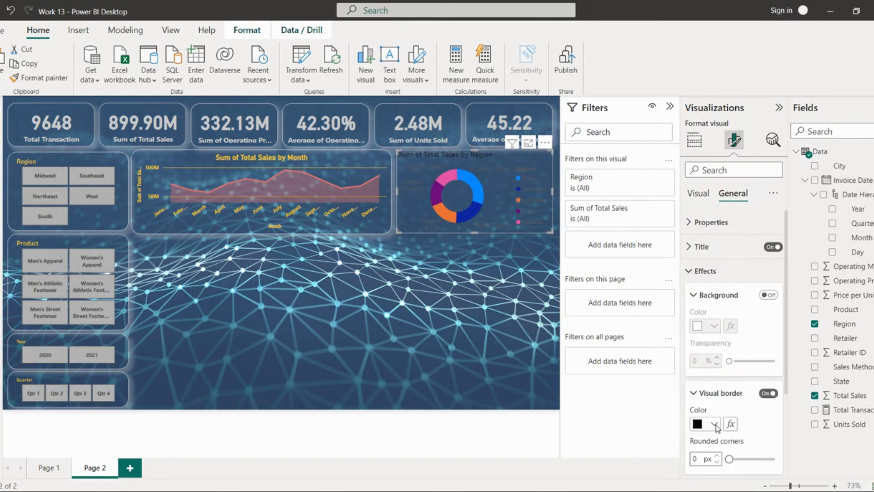
click(714, 424)
click(743, 373)
scroll(748, 430, down, 1)
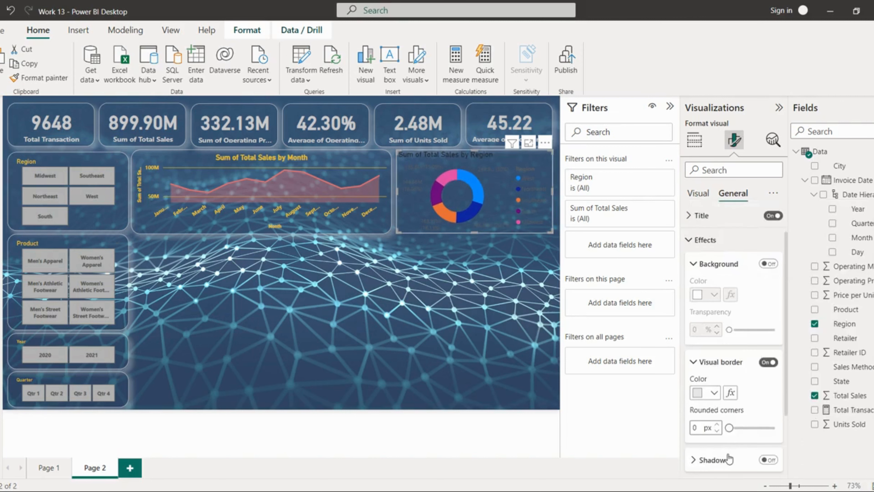
Round the donut chart's border corners to 20 px and enable a light grey shadow.
drag(729, 428, 759, 428)
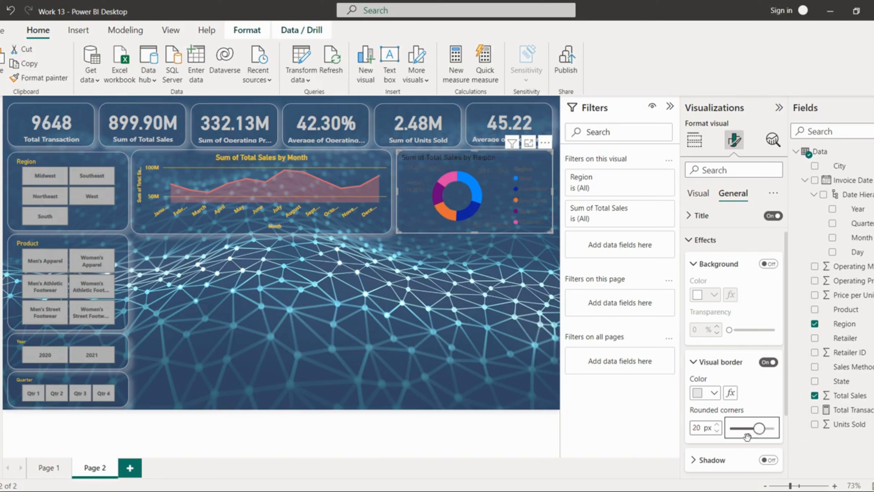
click(767, 460)
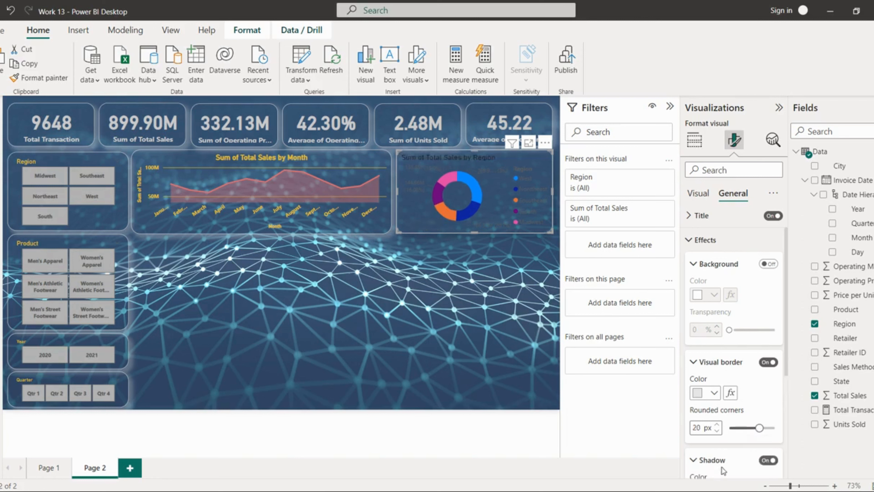
scroll(739, 448, down, 1)
click(709, 451)
click(705, 398)
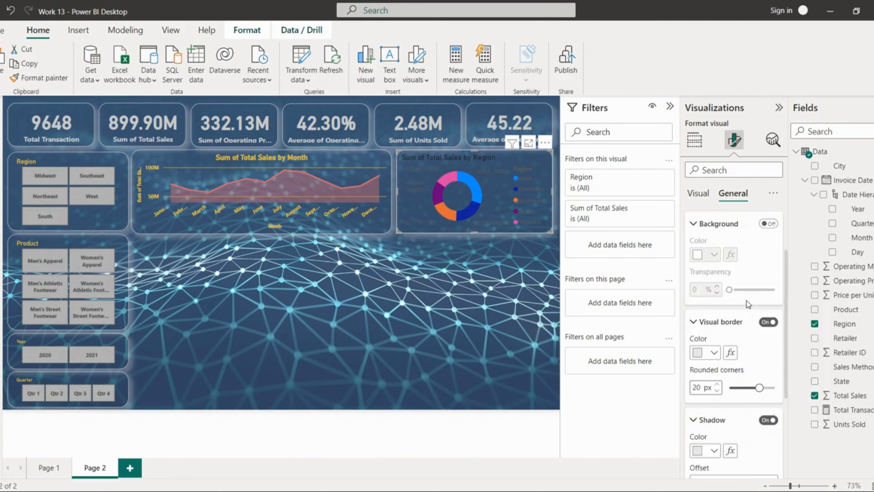
Place the donut chart's legend at the Top center position.
click(699, 194)
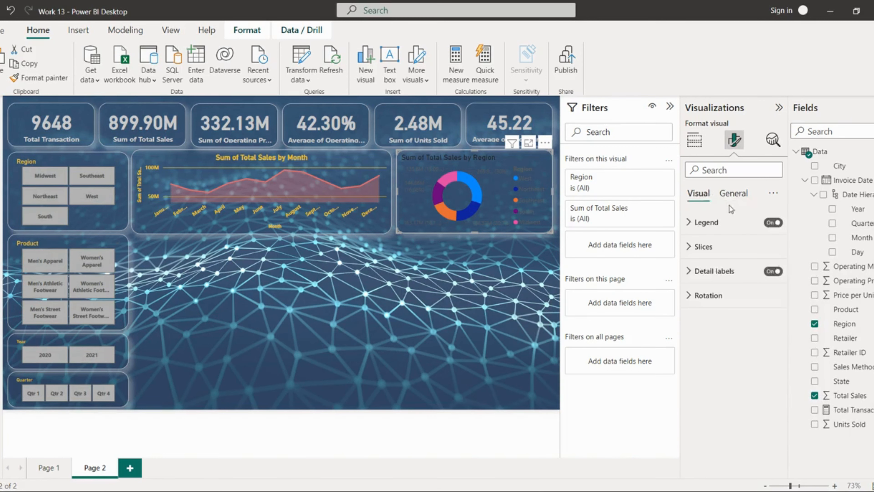
click(709, 223)
click(717, 282)
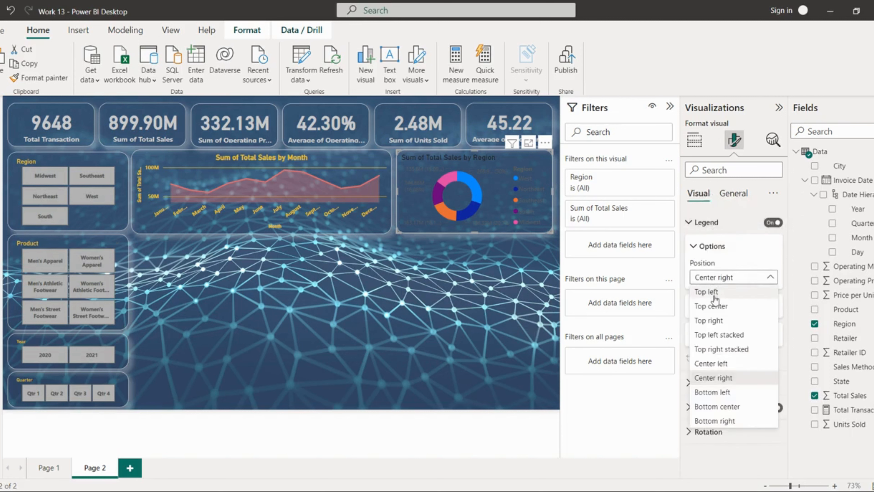
click(718, 308)
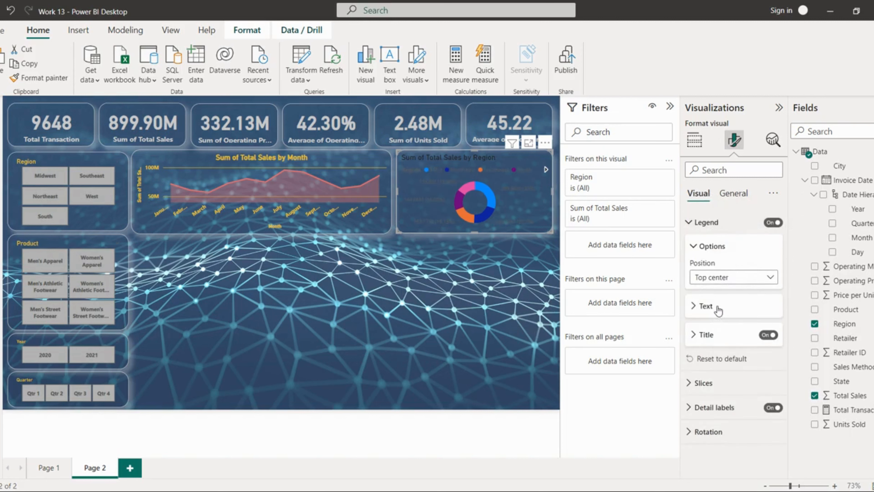
Make the donut chart's legend text bold and gold.
click(706, 307)
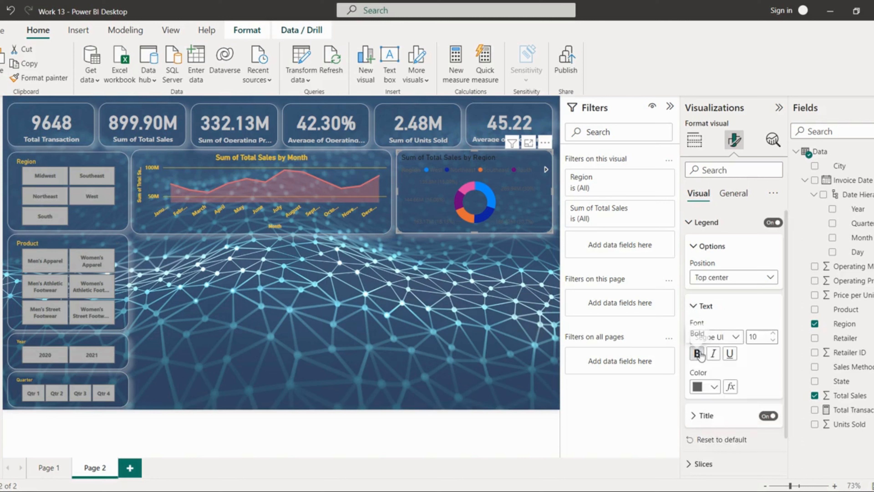
click(712, 390)
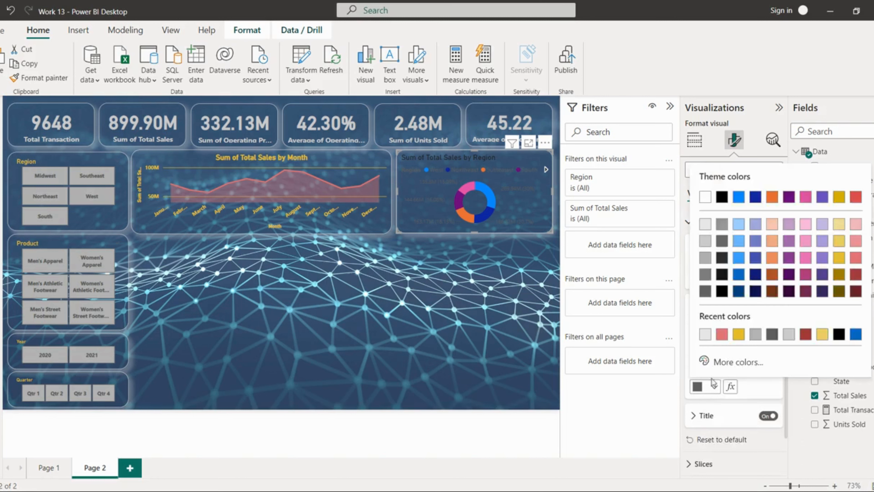
click(743, 337)
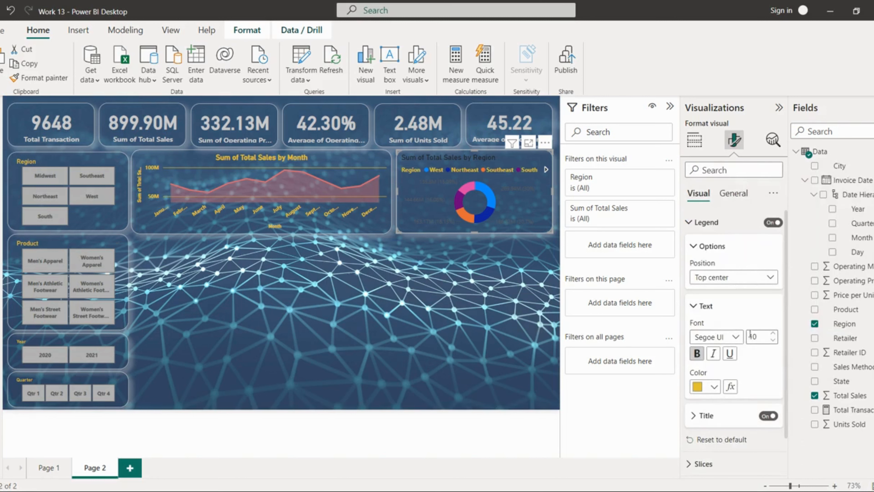
click(719, 413)
scroll(720, 420, down, 2)
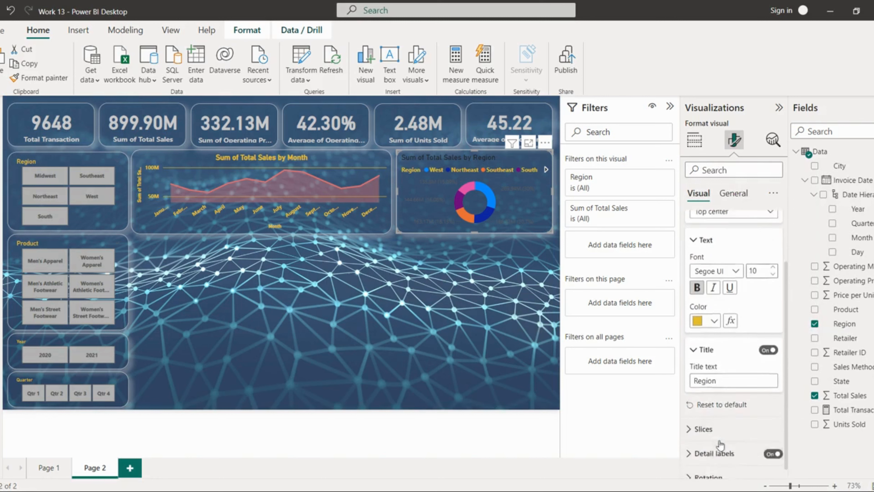
click(705, 338)
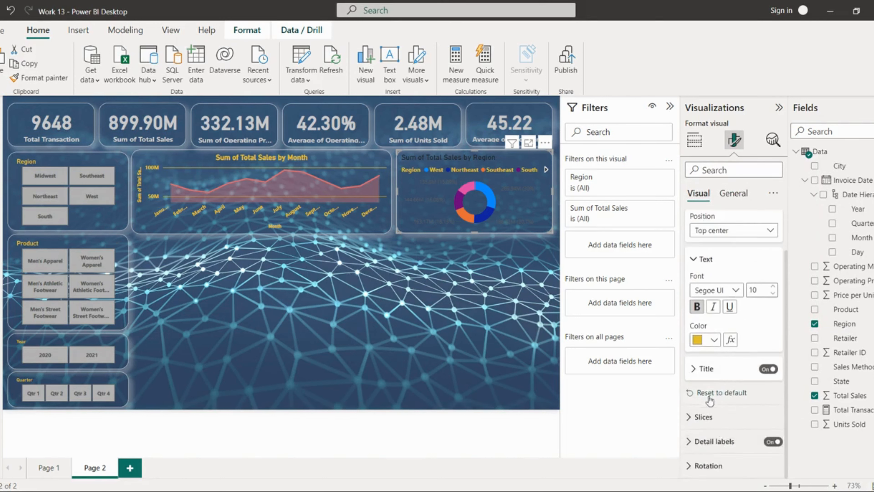
Make the donut chart's detail label values bold and gold.
click(715, 442)
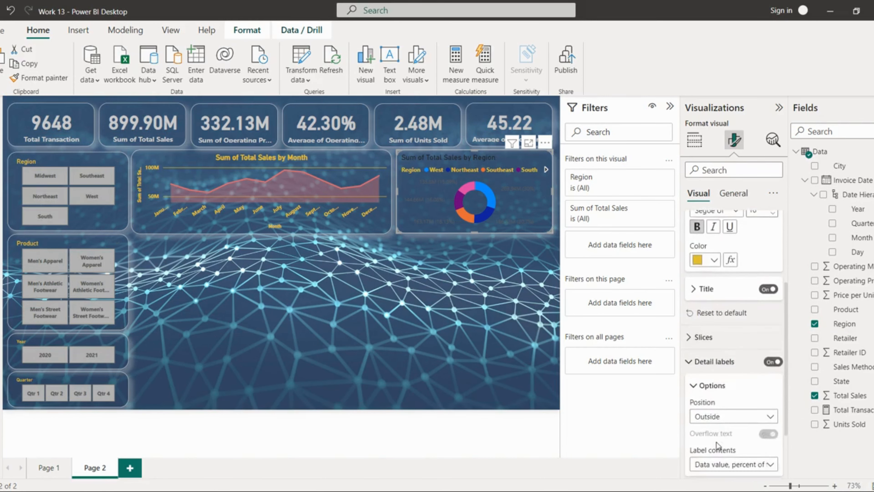
scroll(716, 437, down, 3)
click(710, 418)
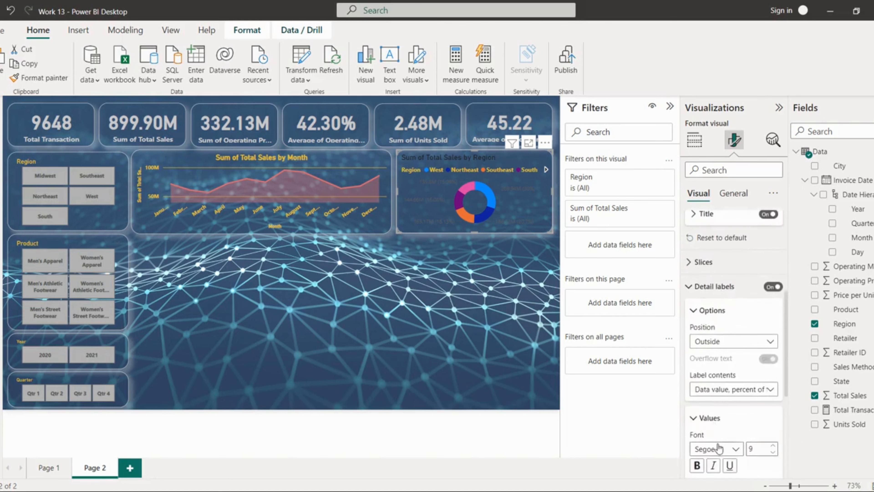
scroll(702, 396, down, 4)
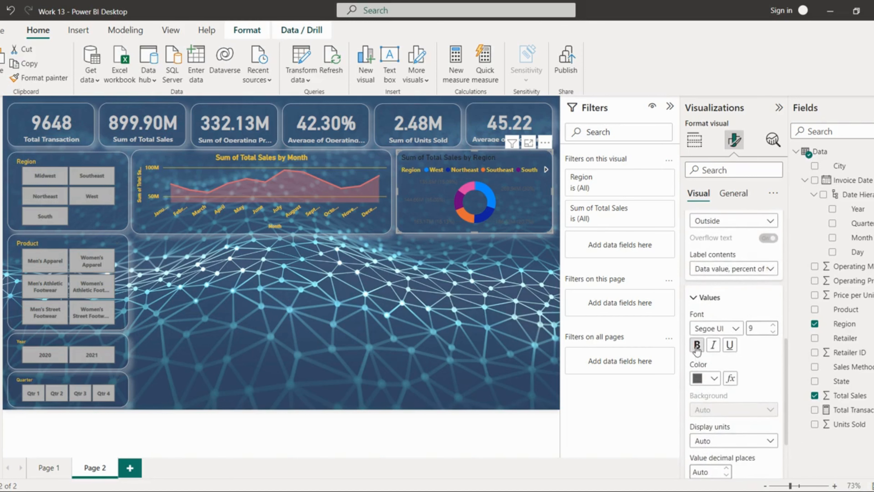
click(713, 378)
click(710, 330)
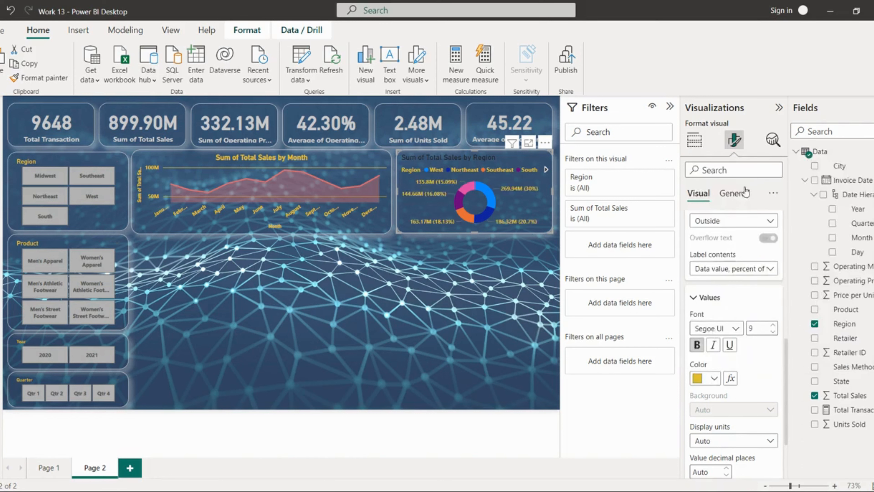
Format the donut chart's title as bold gold text with centered alignment.
click(733, 193)
scroll(782, 328, up, 5)
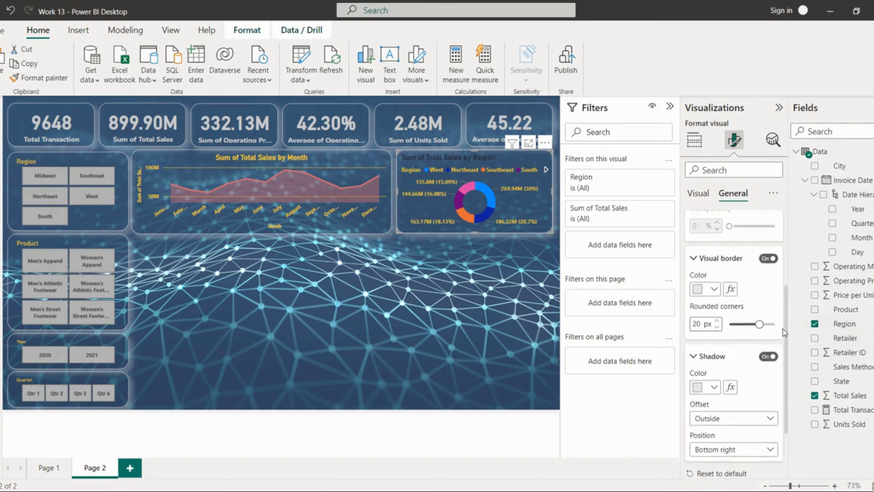
scroll(705, 237, up, 1)
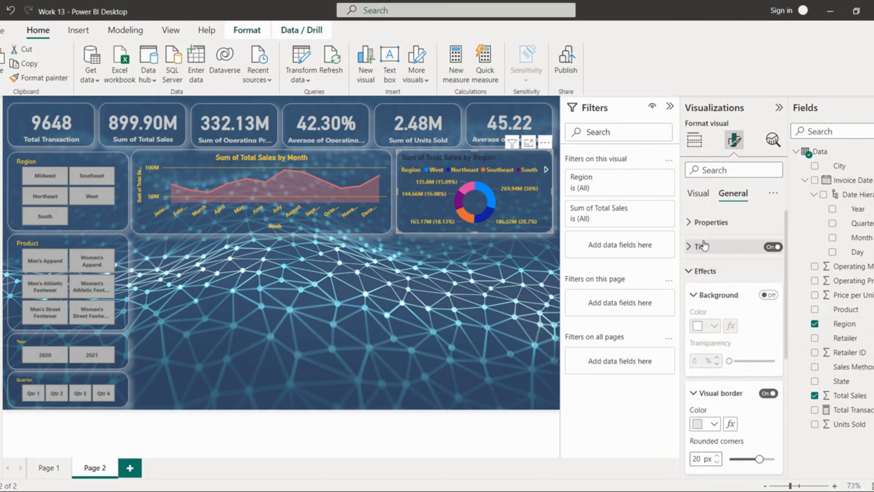
click(702, 246)
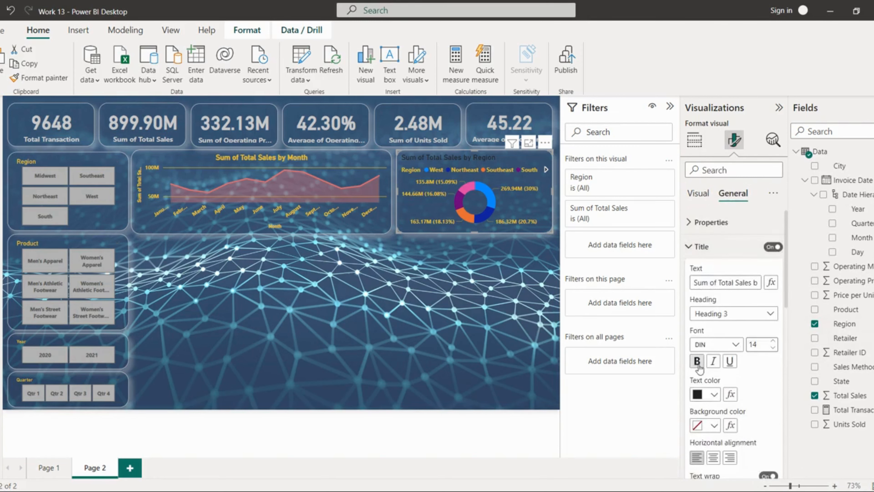
click(713, 395)
click(706, 343)
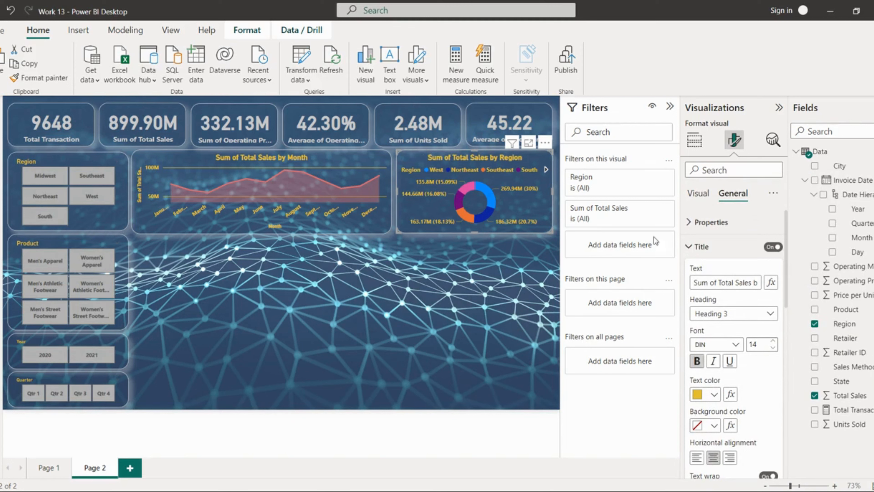
Color the donut chart's West slice the darkest theme red and its Northeast slice a medium dark red.
click(698, 192)
scroll(766, 399, down, 4)
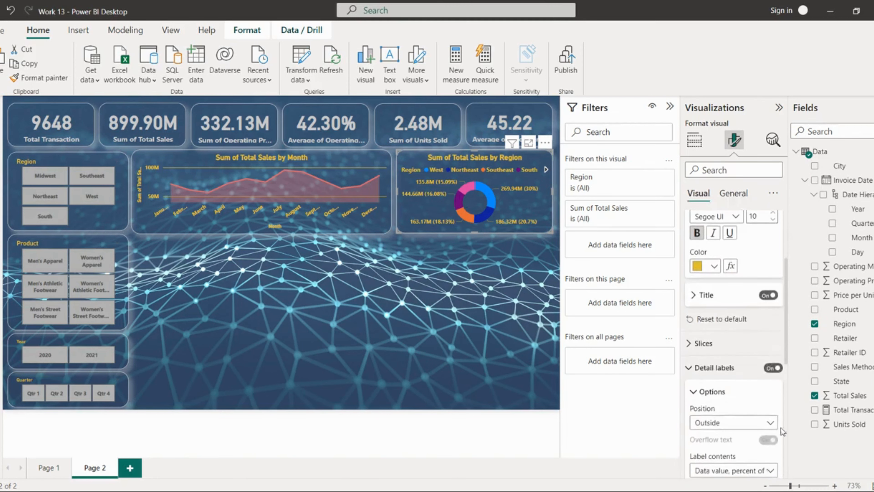
drag(788, 350, 799, 467)
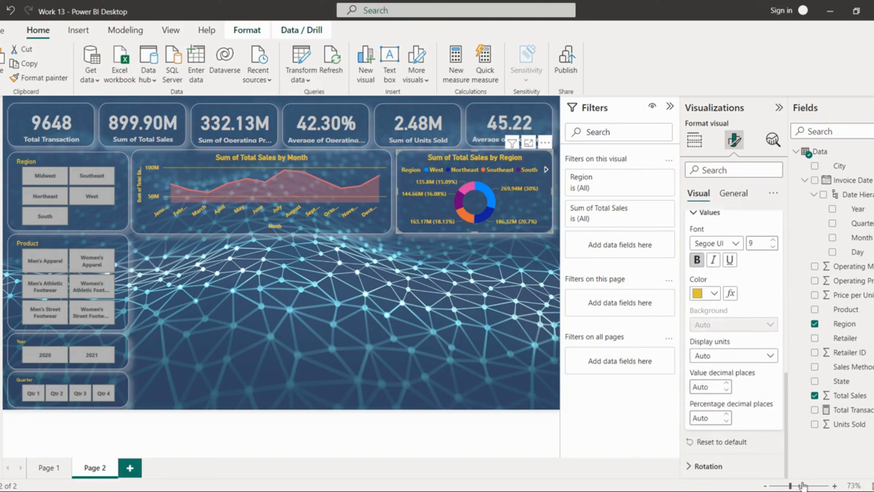
scroll(775, 424, up, 1)
scroll(729, 339, down, 1)
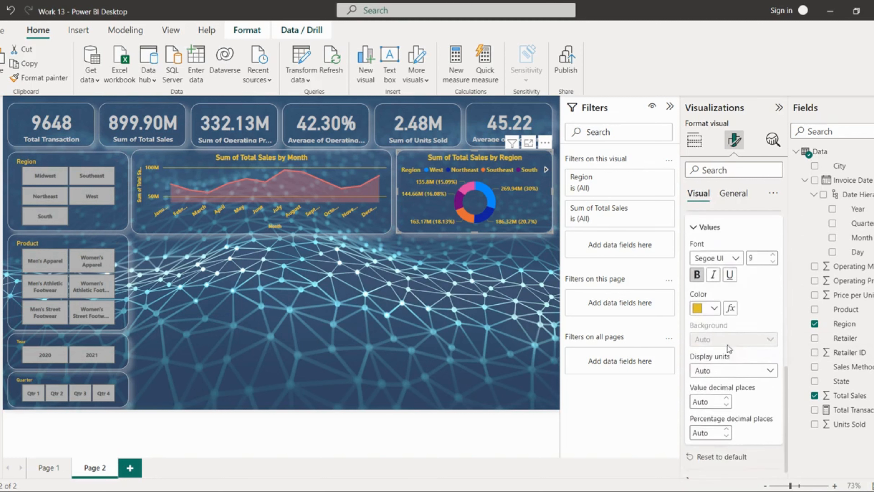
scroll(724, 335, up, 2)
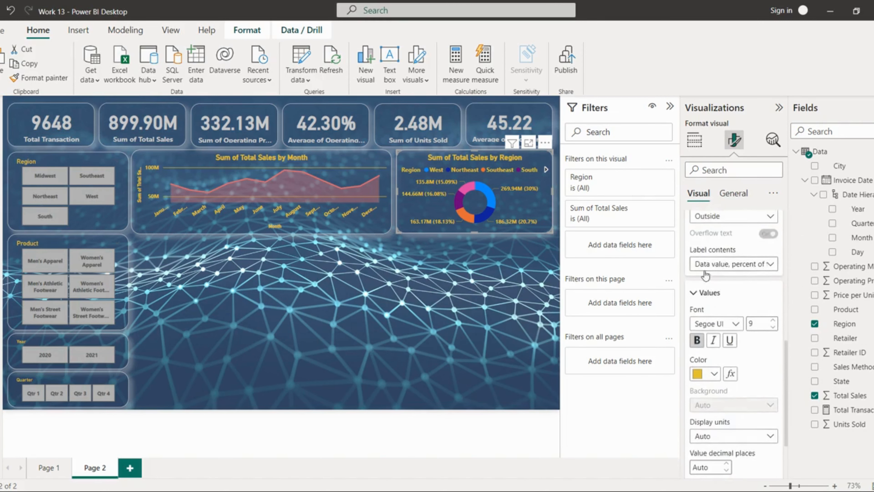
click(708, 294)
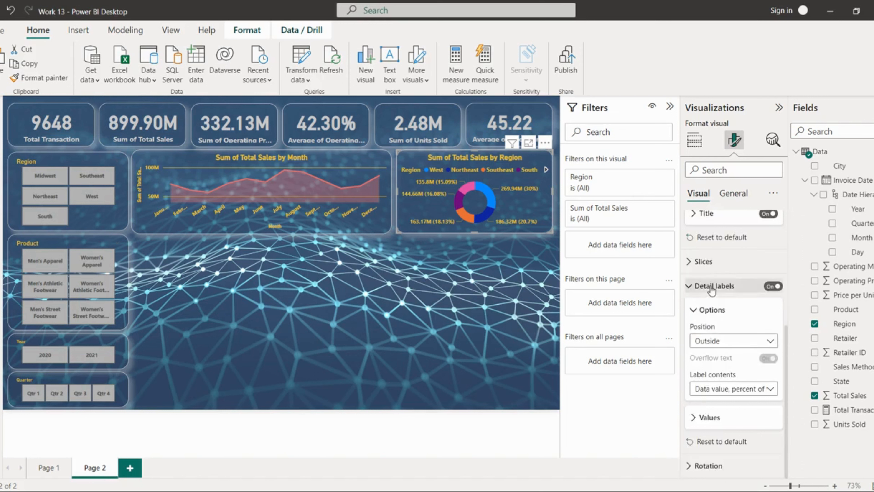
click(704, 262)
scroll(715, 323, down, 1)
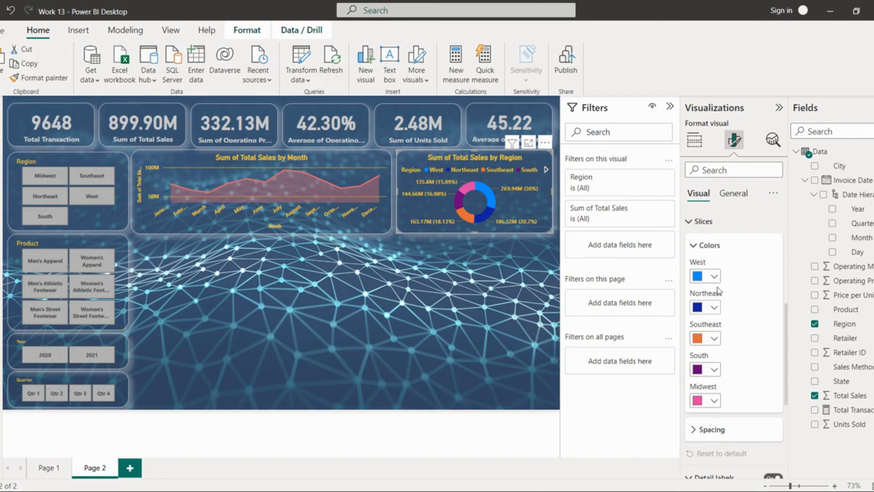
click(714, 276)
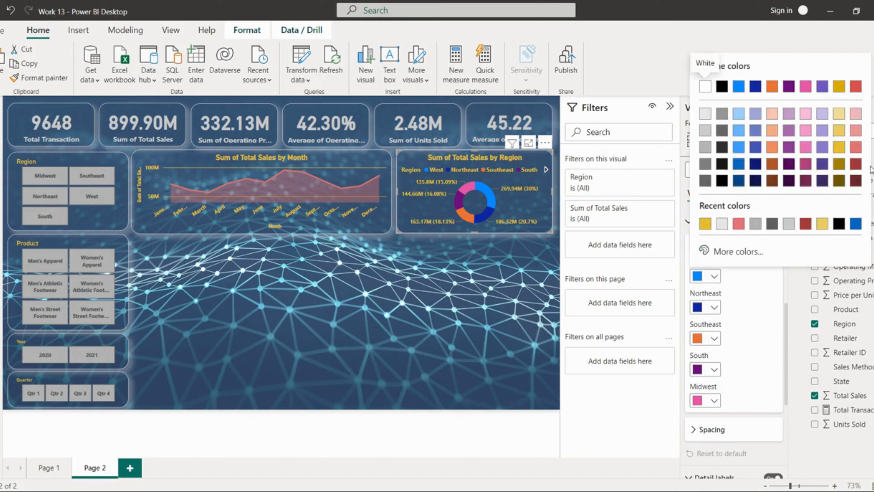
click(855, 180)
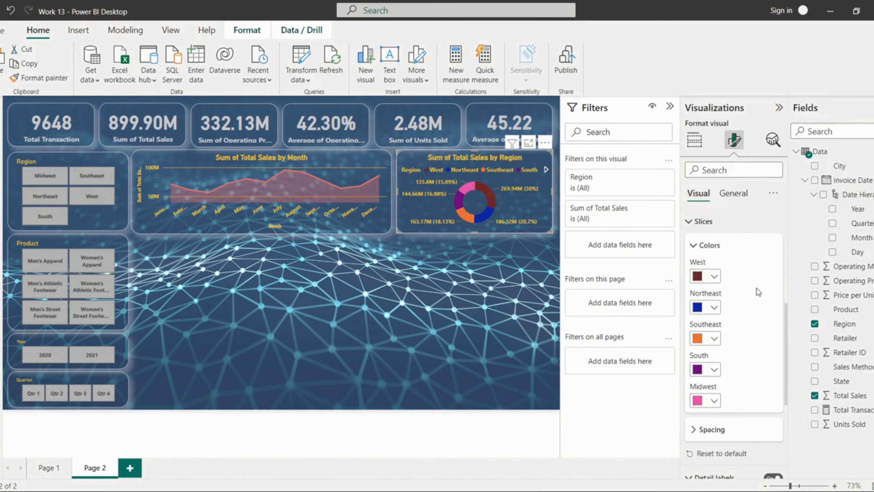
click(714, 307)
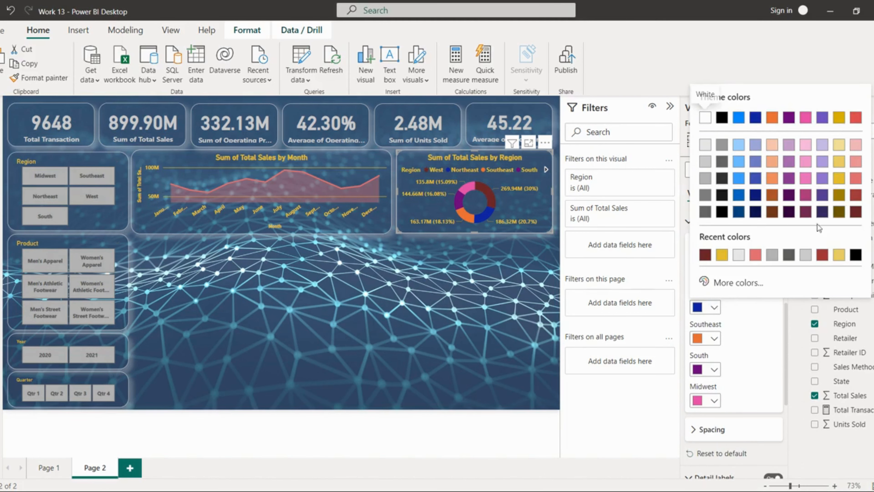
click(855, 196)
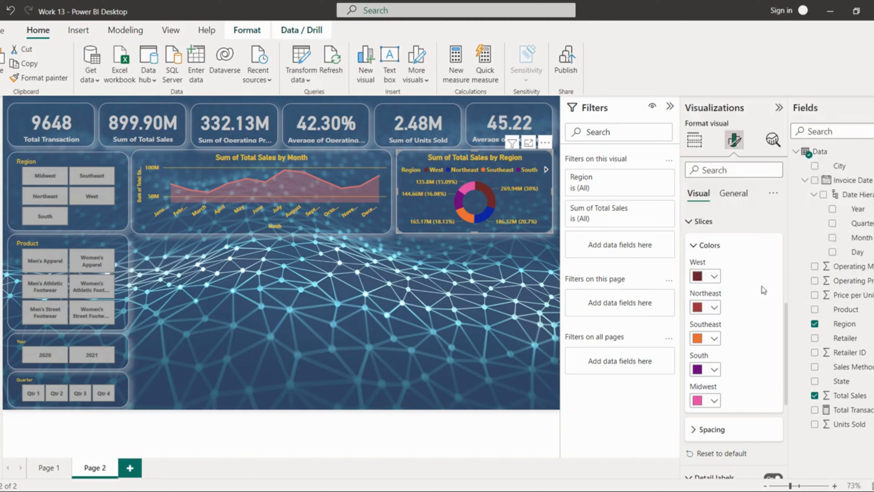
Color the donut chart's Southeast, South and Midwest slices in progressively lighter shades of red.
click(715, 338)
click(855, 209)
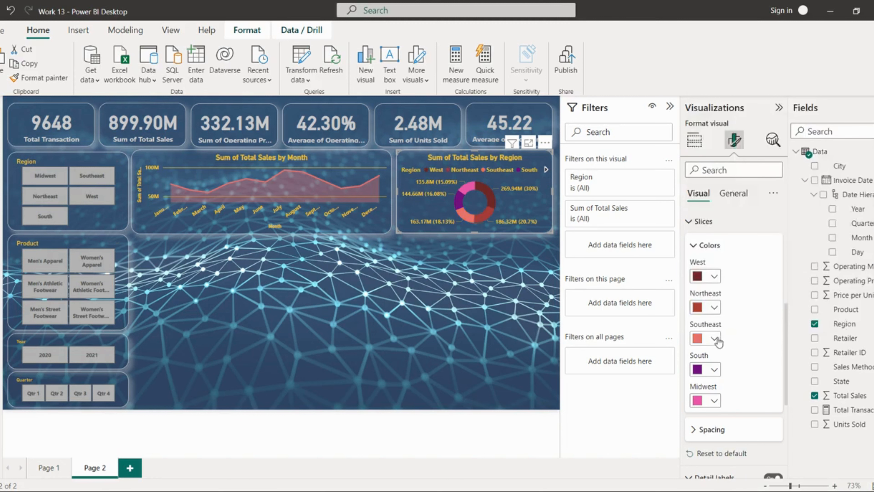
click(716, 369)
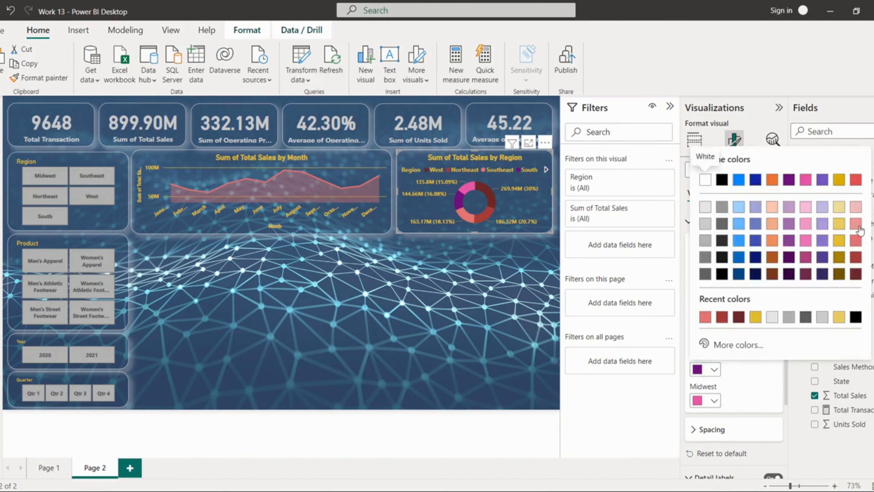
click(855, 229)
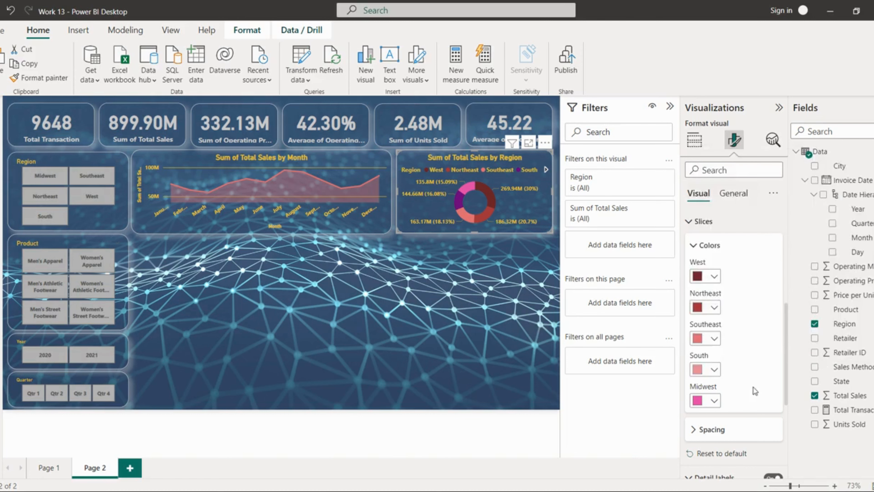
click(715, 400)
click(854, 243)
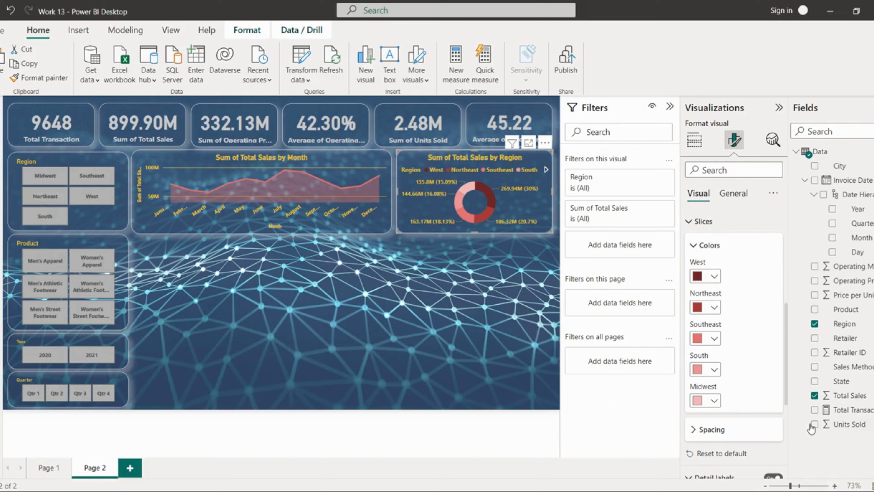
Add a line and stacked column chart below the monthly sales area chart and widen it to match that chart's width.
click(700, 147)
click(454, 335)
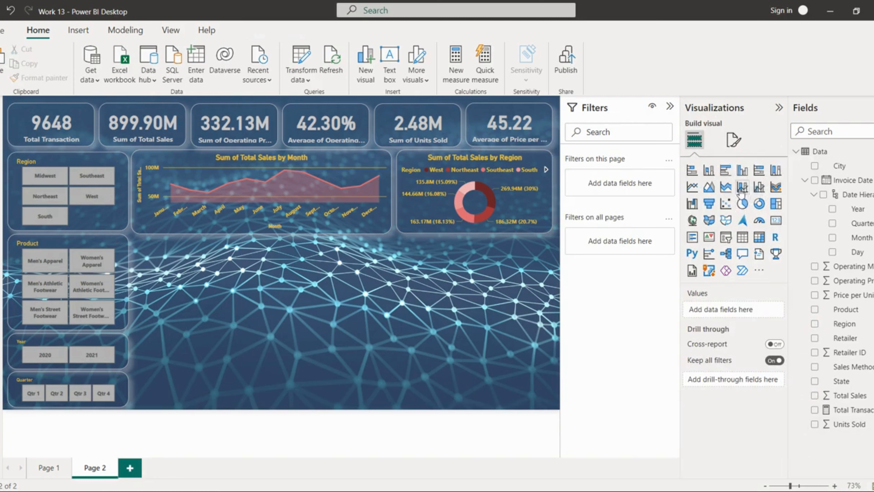
click(743, 187)
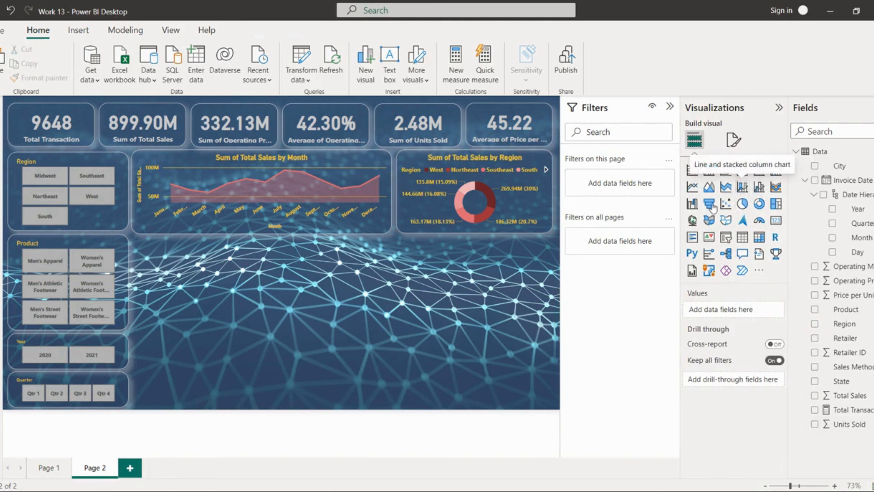
drag(452, 293, 206, 292)
drag(206, 331, 207, 320)
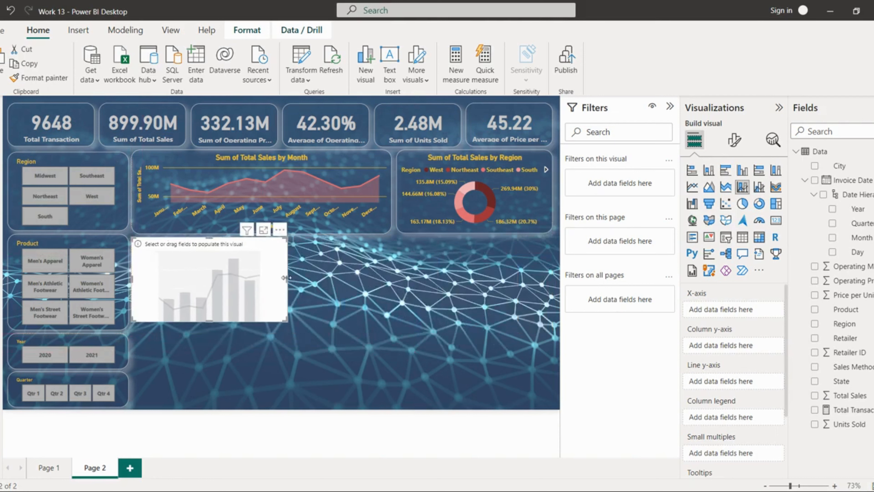
drag(286, 278, 391, 281)
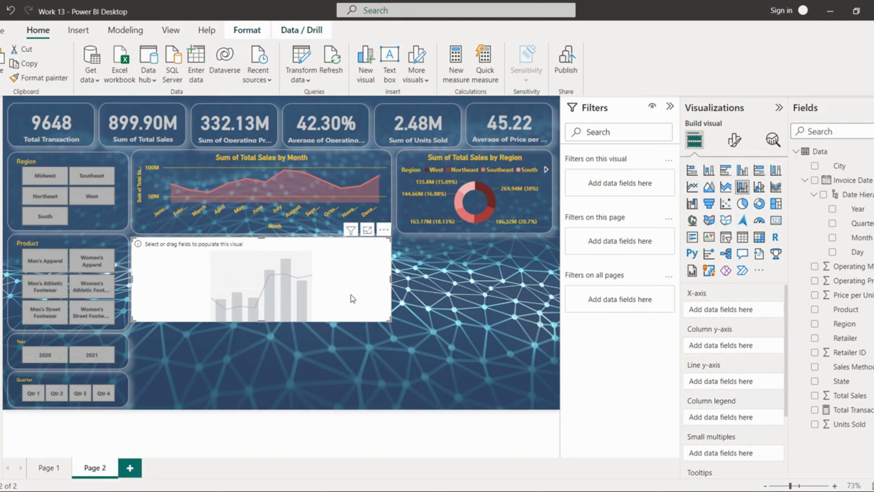
Plot Total Sales as columns and Operating Profit as the line, with Retailer on the X-axis.
click(853, 397)
drag(854, 400, 746, 346)
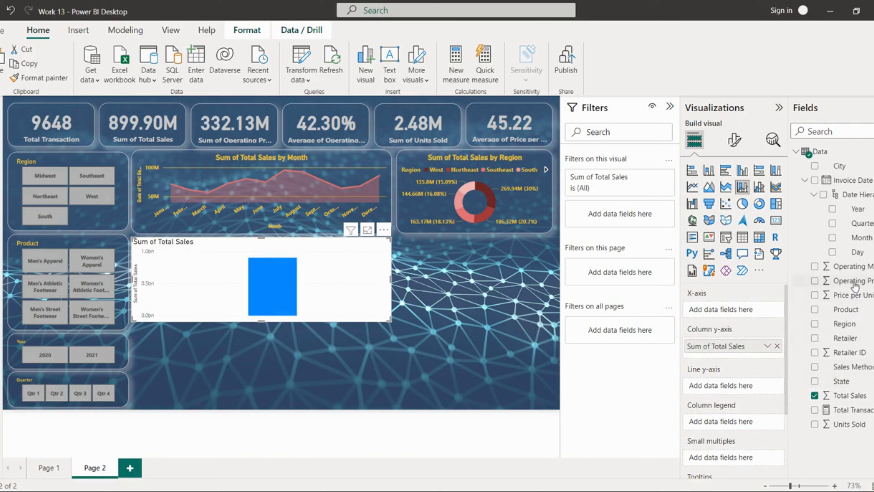
drag(853, 281, 763, 386)
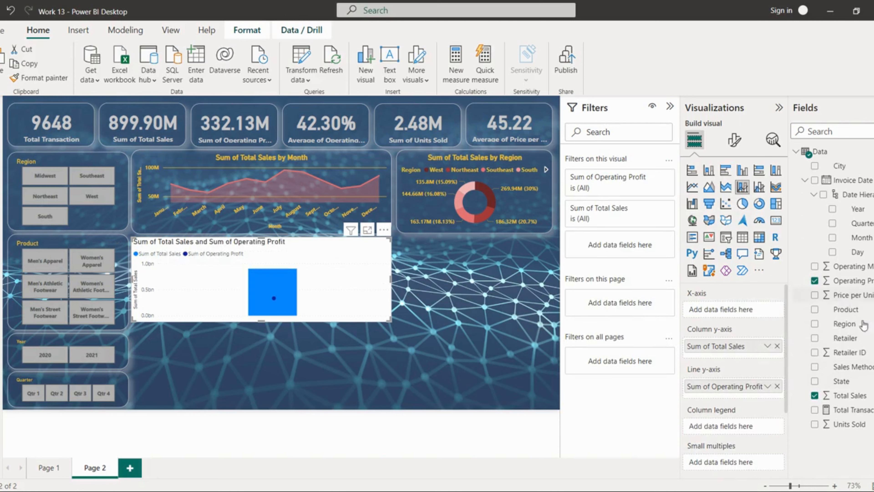
drag(850, 338, 740, 310)
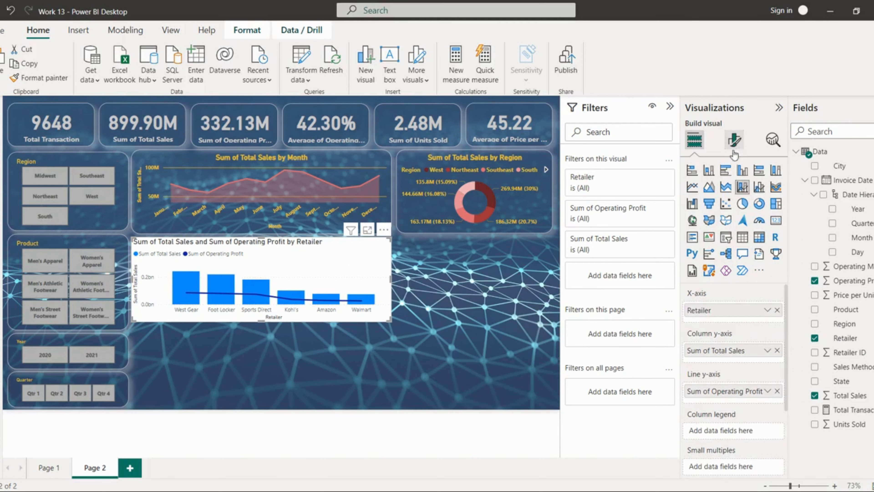
Give the retailer combo chart a light gray background, the second shade under white, with 13% transparency.
click(734, 139)
click(736, 195)
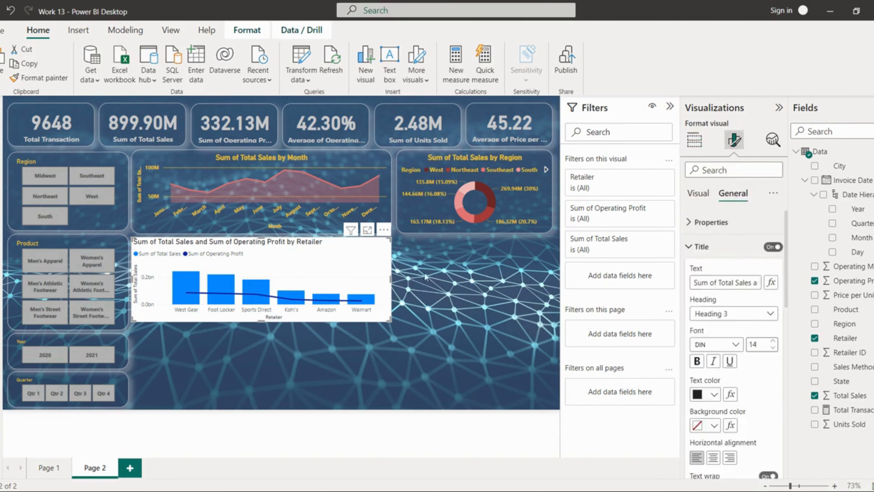
scroll(743, 360, down, 1)
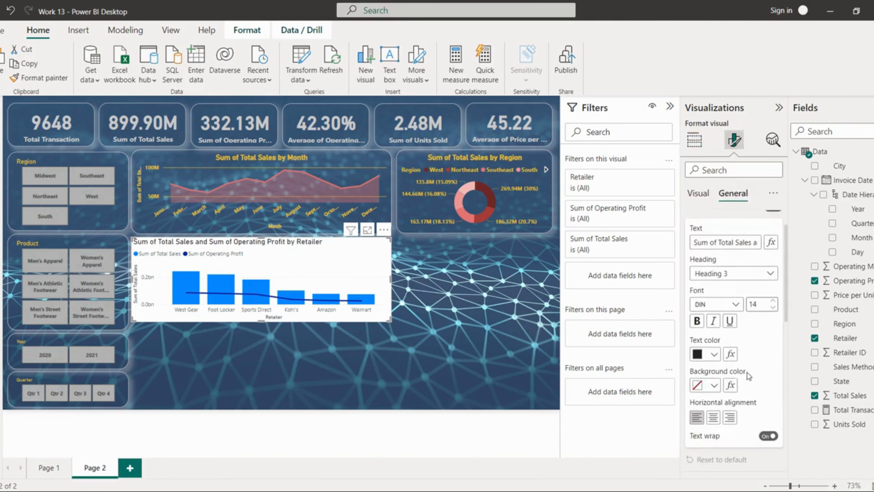
scroll(754, 345, up, 1)
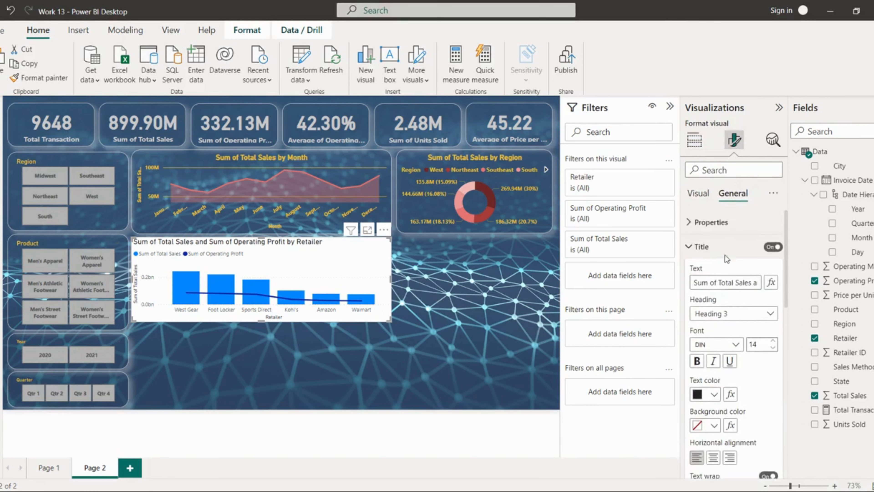
click(723, 247)
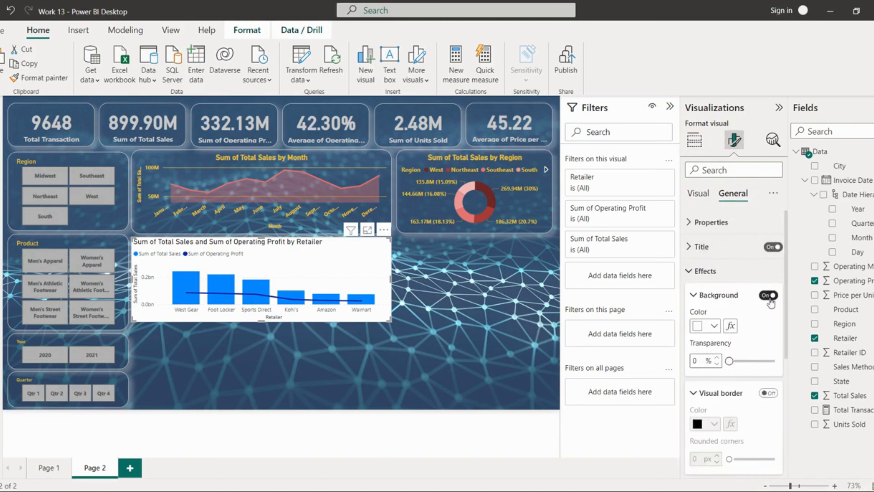
click(713, 326)
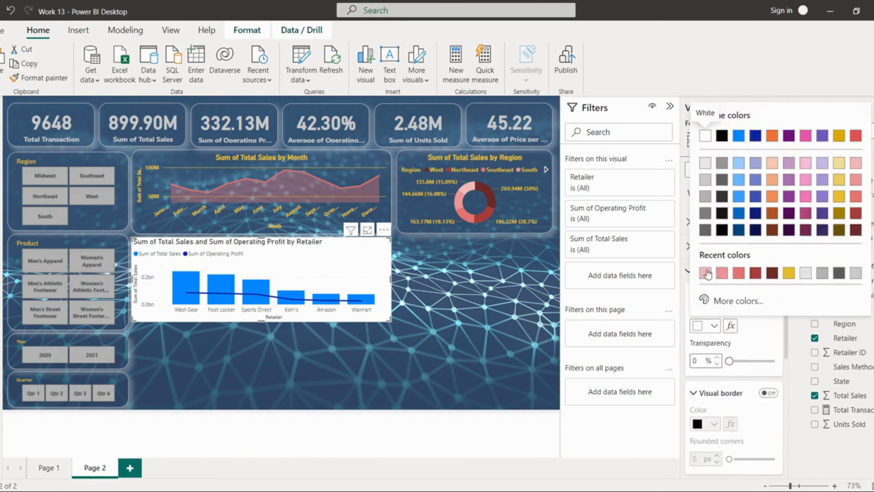
click(705, 180)
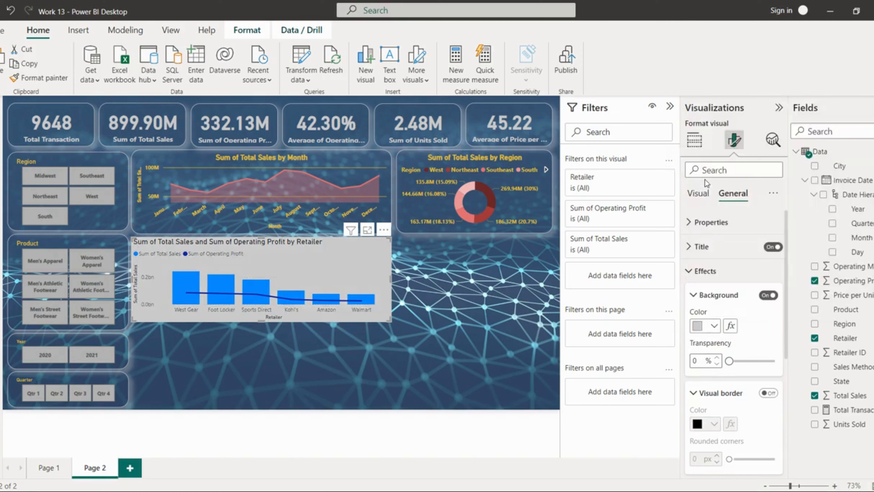
click(713, 326)
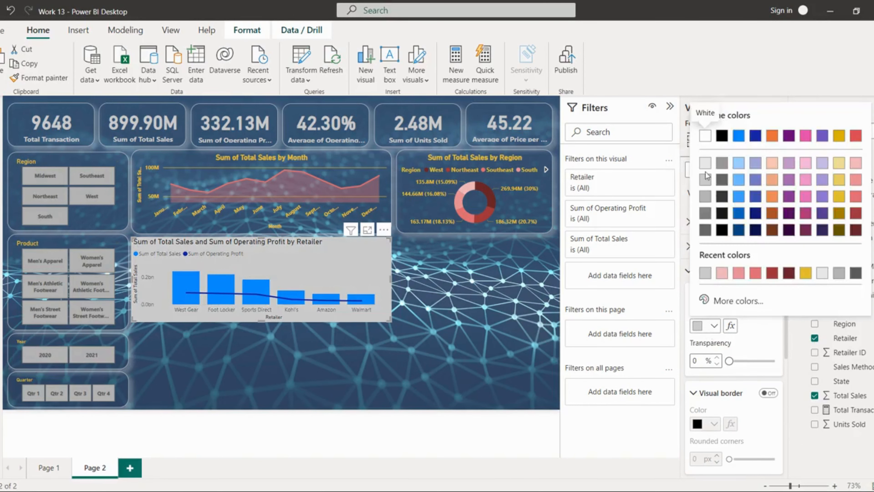
click(706, 165)
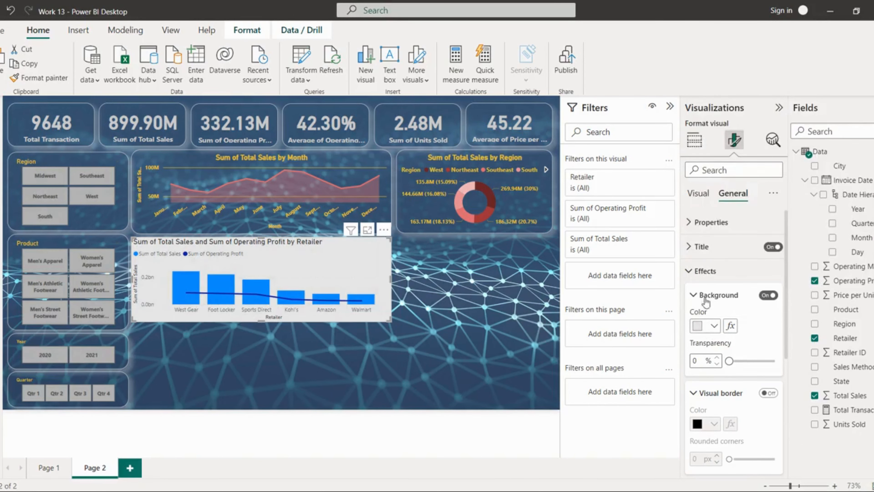
click(713, 326)
click(706, 179)
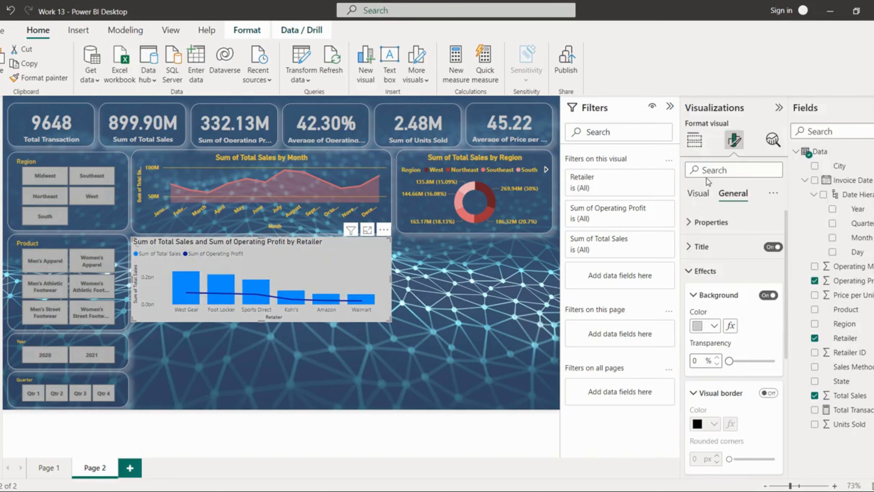
drag(730, 360, 735, 361)
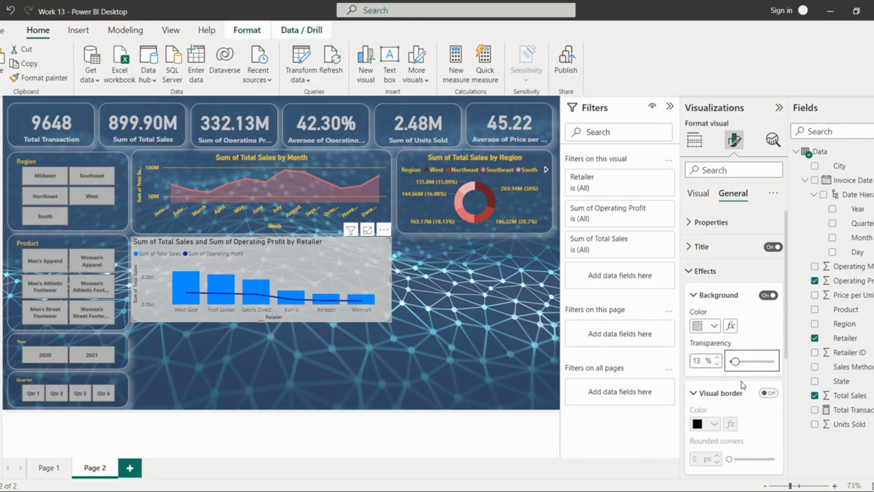
Make the retailer combo chart's X-axis values bold and black.
click(699, 193)
click(704, 222)
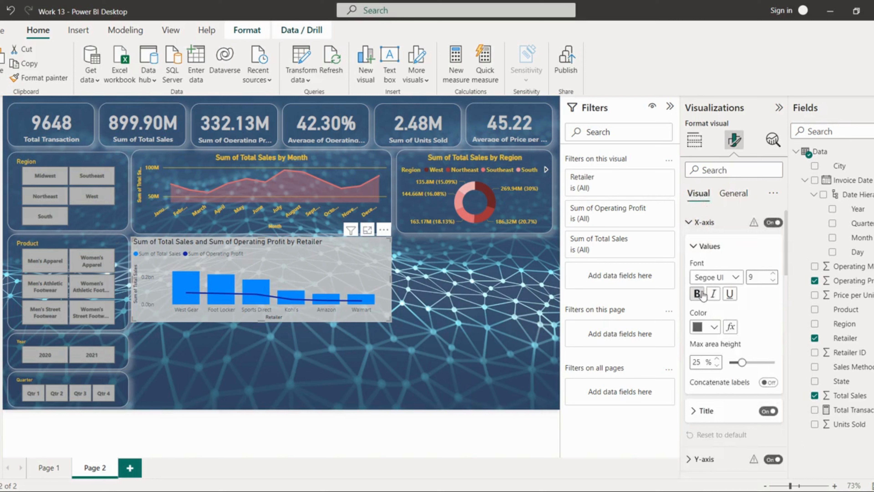
click(712, 327)
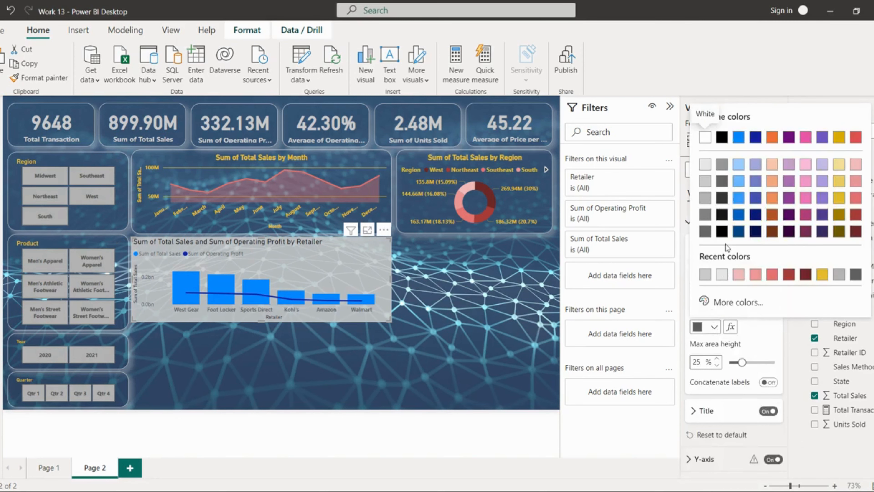
click(725, 232)
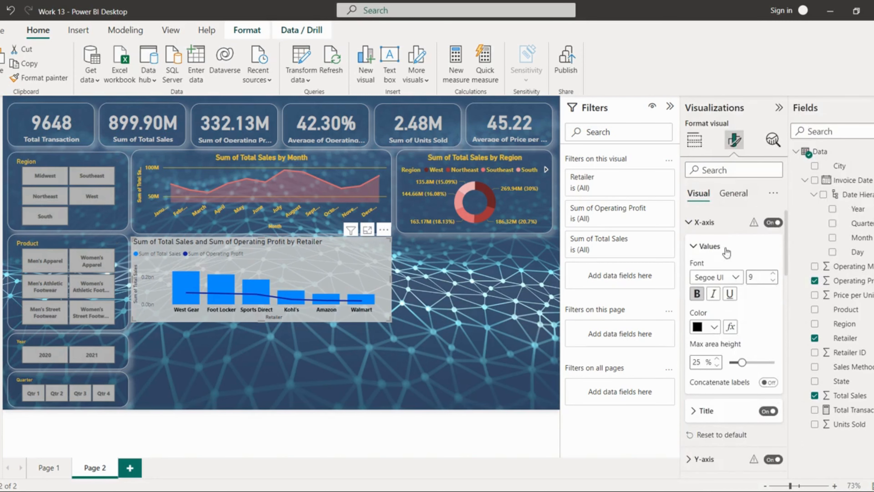
Make the retailer combo chart's X-axis title bold and black.
click(711, 246)
click(708, 275)
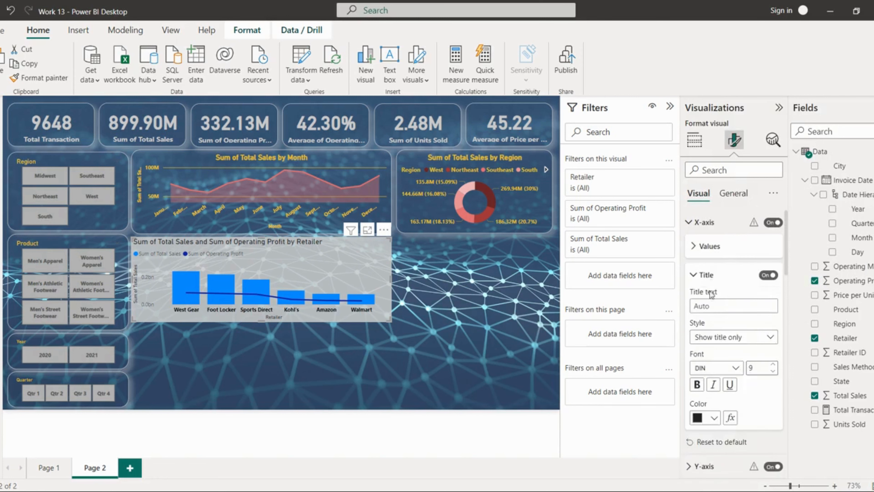
click(713, 417)
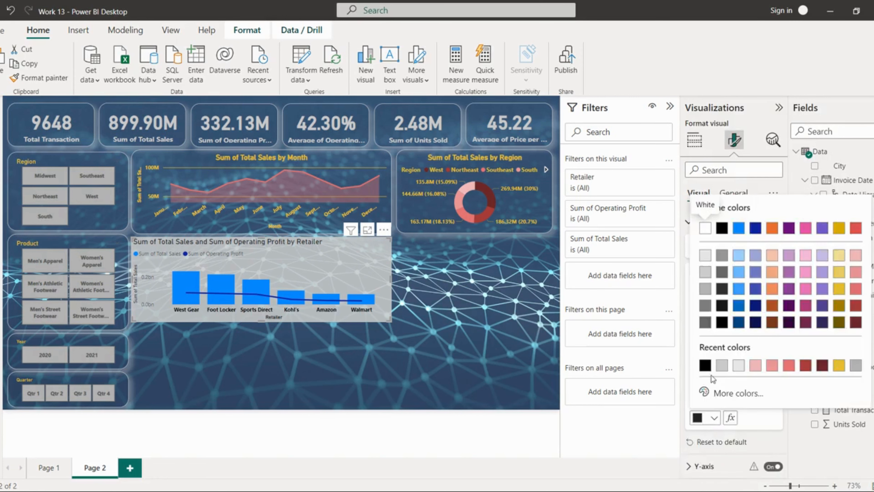
click(705, 365)
click(707, 275)
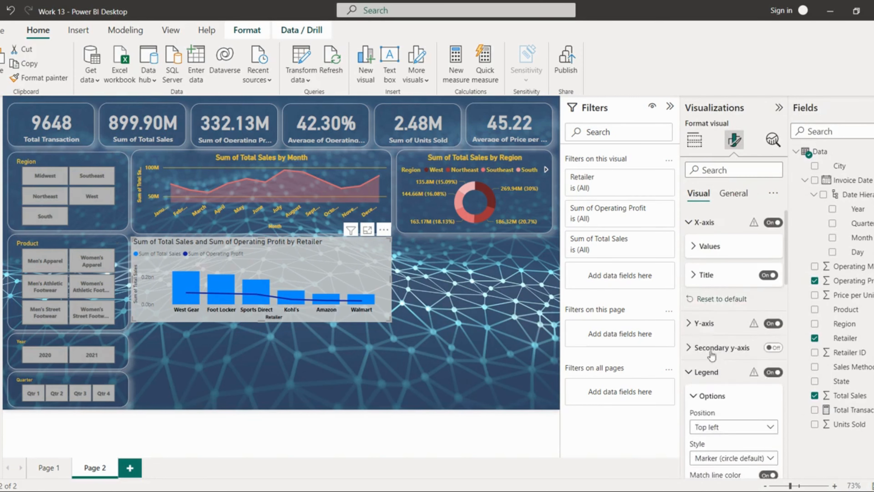
Make the retailer combo chart's Y-axis values bold and black.
click(704, 326)
scroll(703, 329, down, 5)
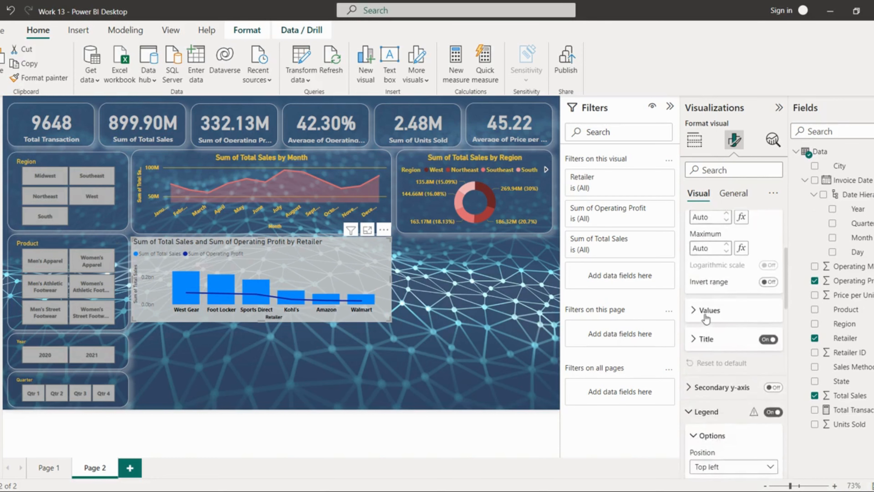
click(706, 312)
click(713, 391)
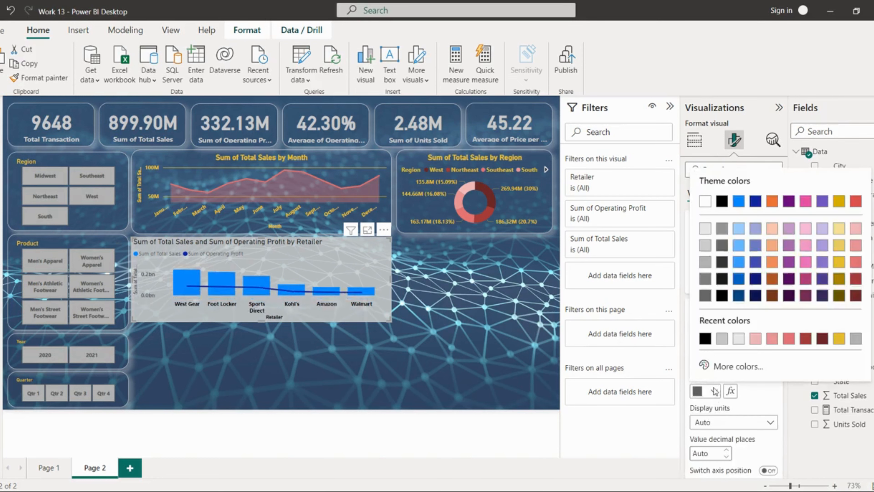
click(705, 341)
click(707, 312)
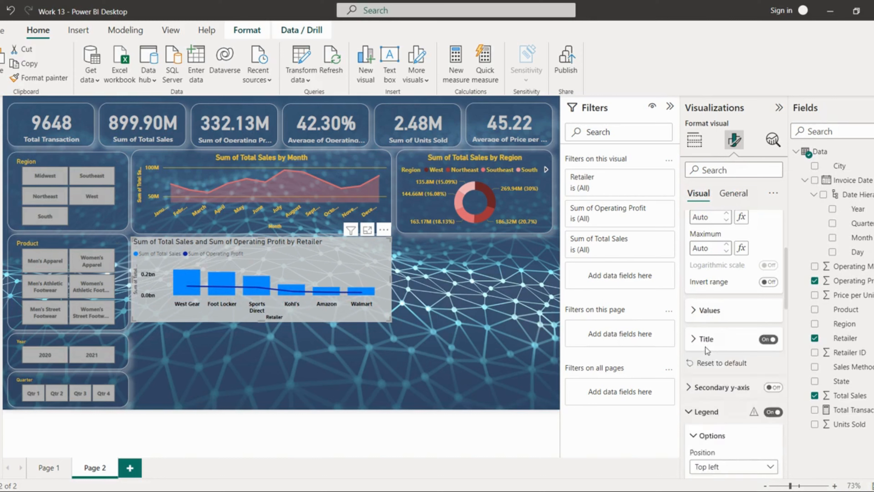
Make the retailer combo chart's Y-axis title bold.
click(705, 339)
scroll(711, 441, up, 1)
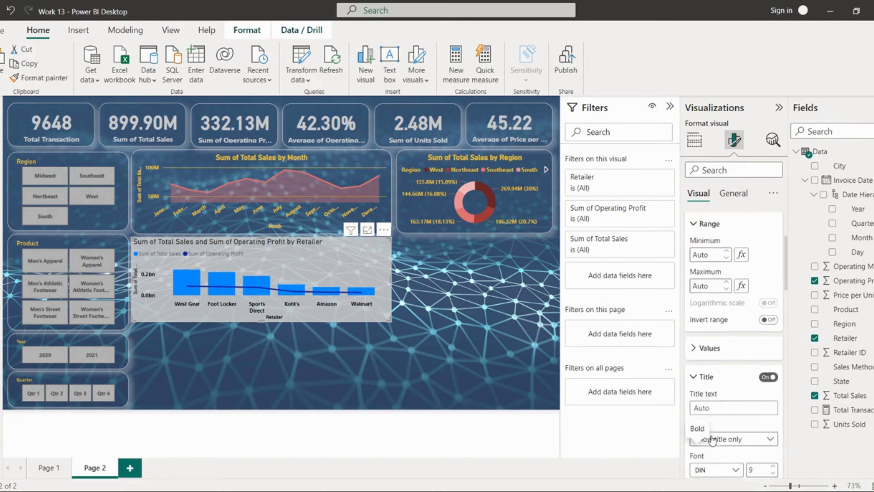
scroll(712, 441, down, 2)
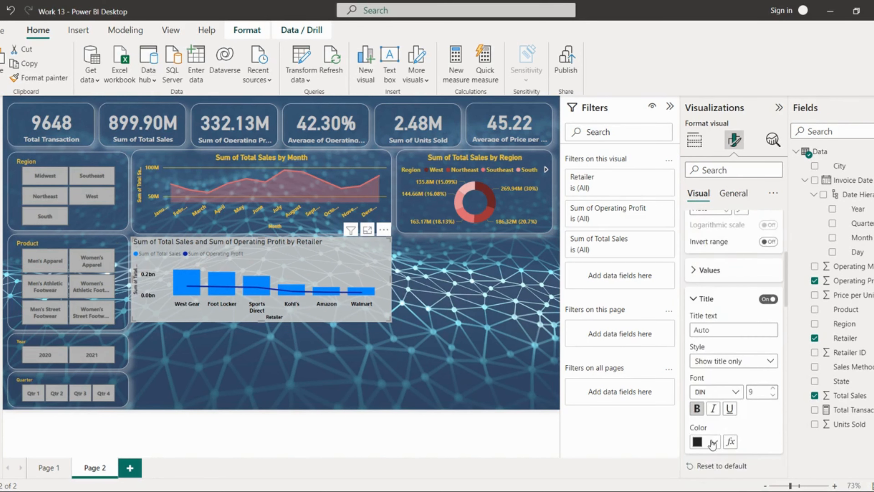
scroll(743, 414, up, 1)
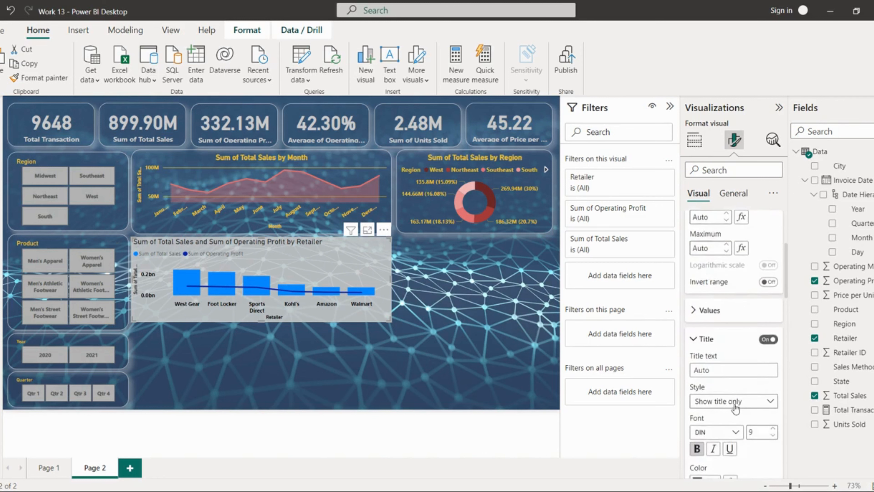
scroll(736, 410, down, 3)
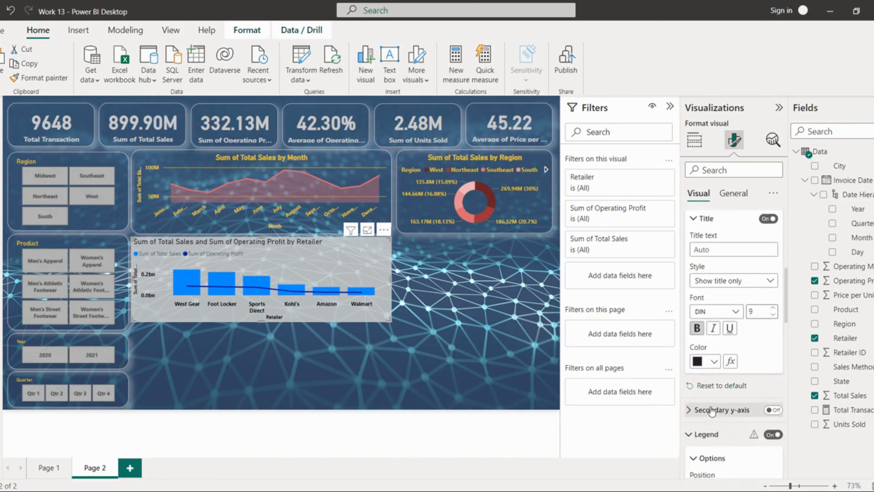
Make the retailer combo chart's horizontal gridlines solid and black.
scroll(712, 417, down, 1)
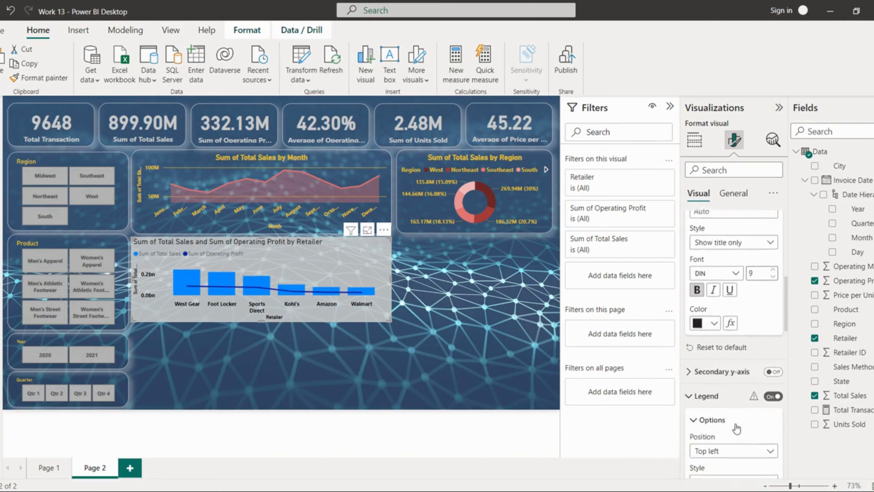
click(709, 395)
scroll(719, 448, down, 2)
scroll(720, 454, down, 1)
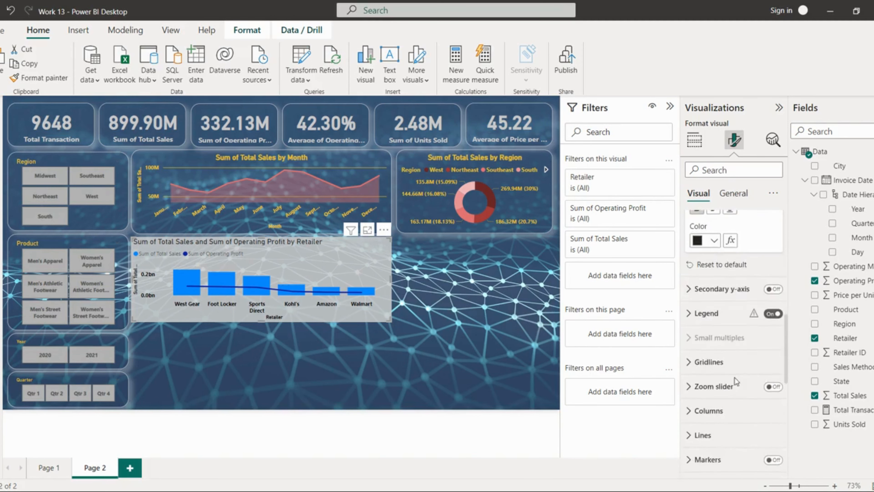
click(704, 365)
scroll(709, 378, down, 2)
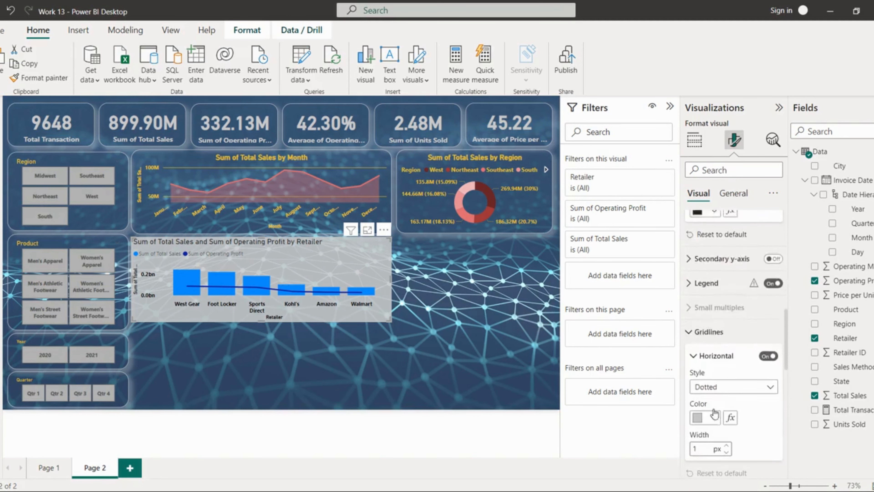
click(719, 337)
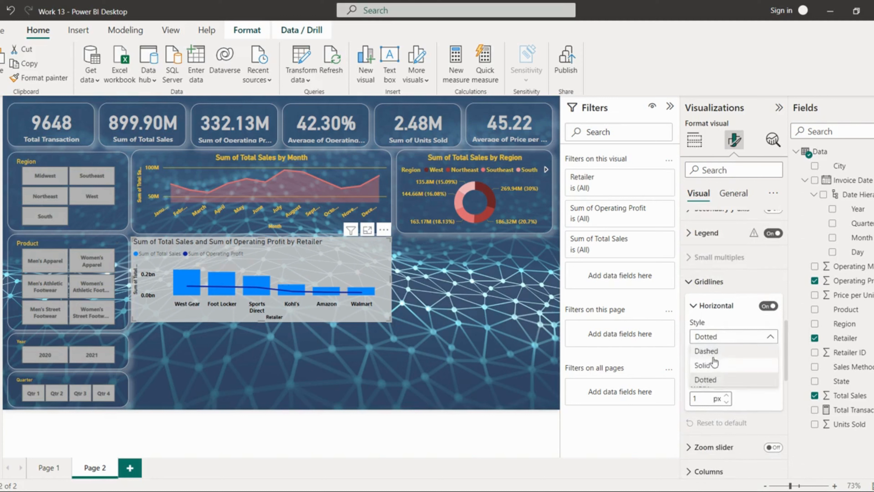
click(708, 365)
click(713, 371)
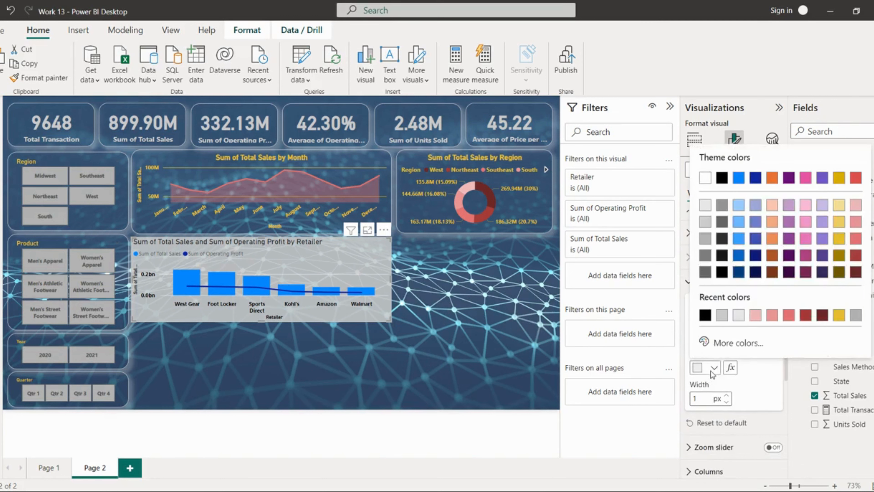
click(705, 316)
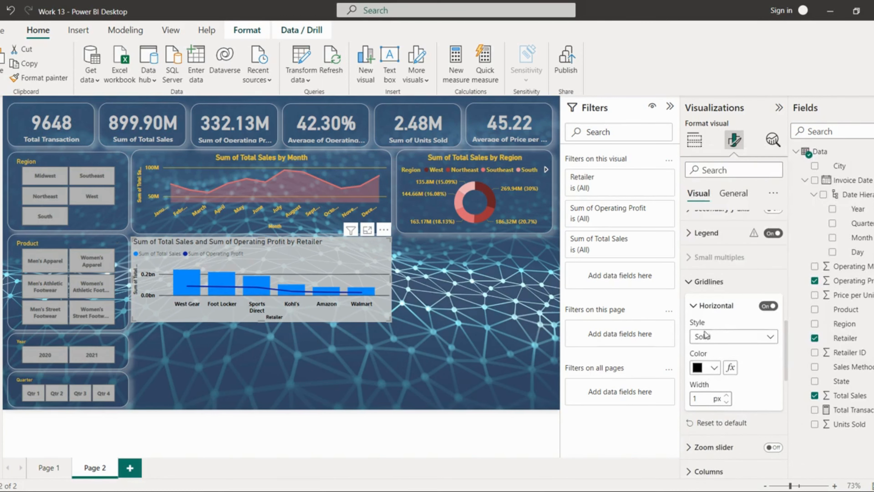
click(700, 281)
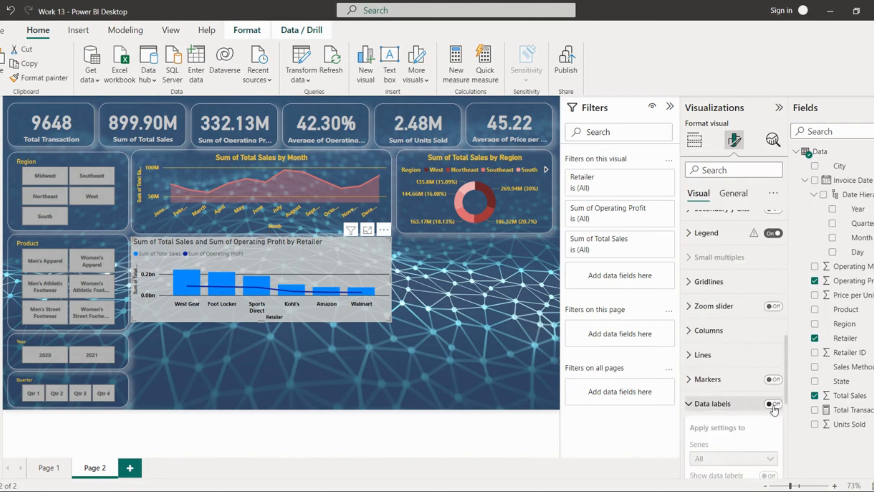
Try data labels on the retailer combo chart and turn them off again.
click(773, 406)
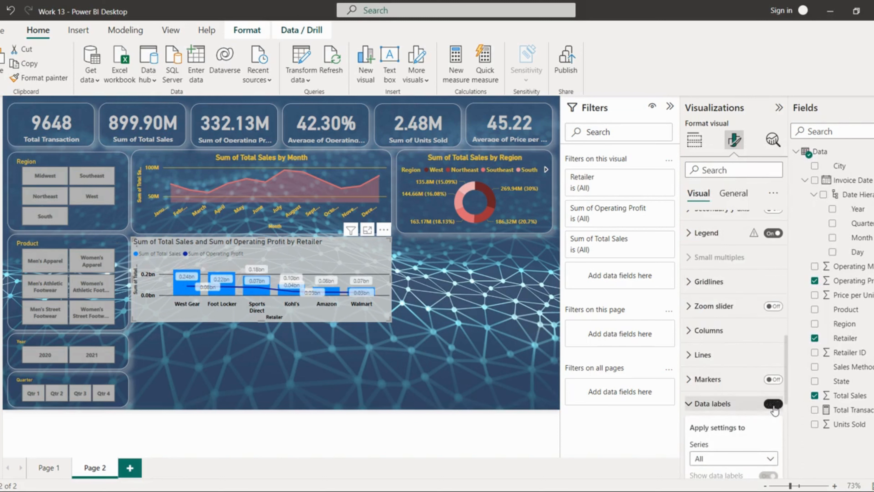
click(773, 405)
scroll(736, 410, down, 2)
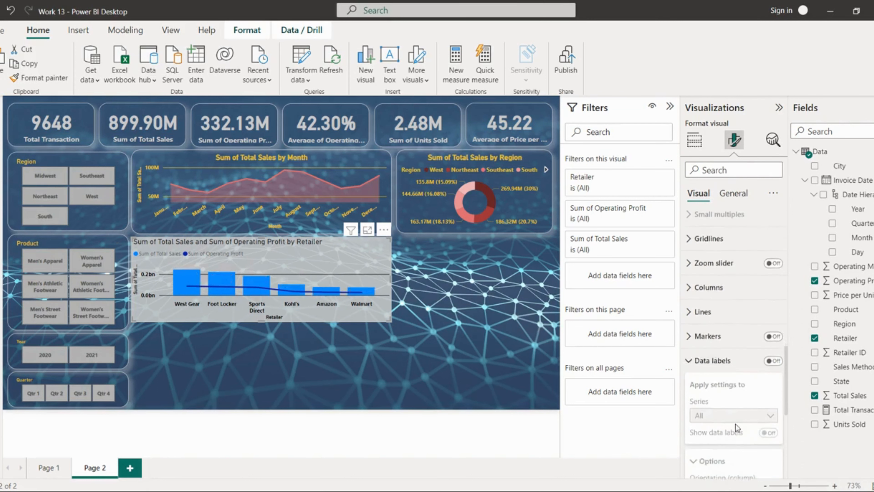
scroll(736, 426, down, 4)
Make the retailer combo chart's legend text bold and black.
scroll(753, 343, up, 5)
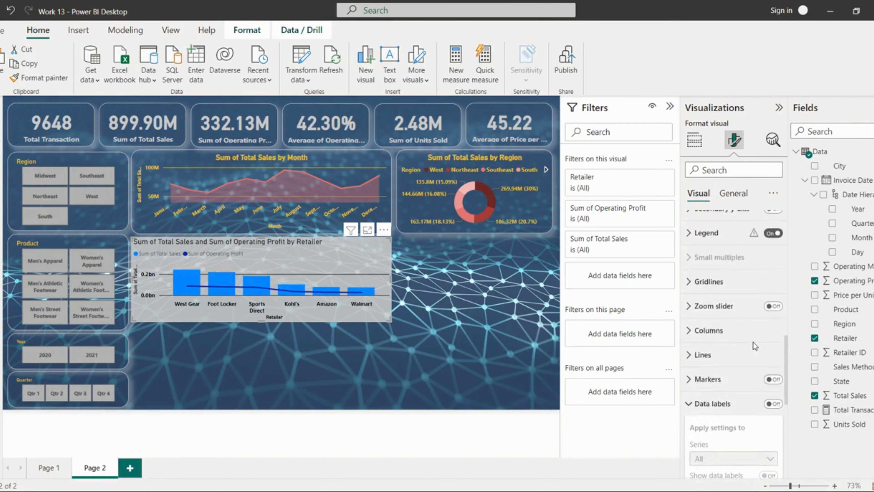
scroll(753, 342, up, 5)
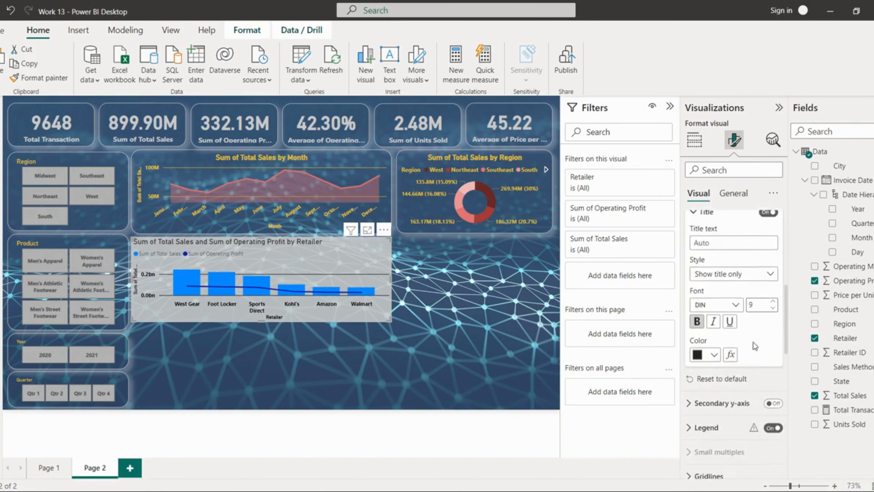
click(717, 435)
scroll(716, 436, down, 5)
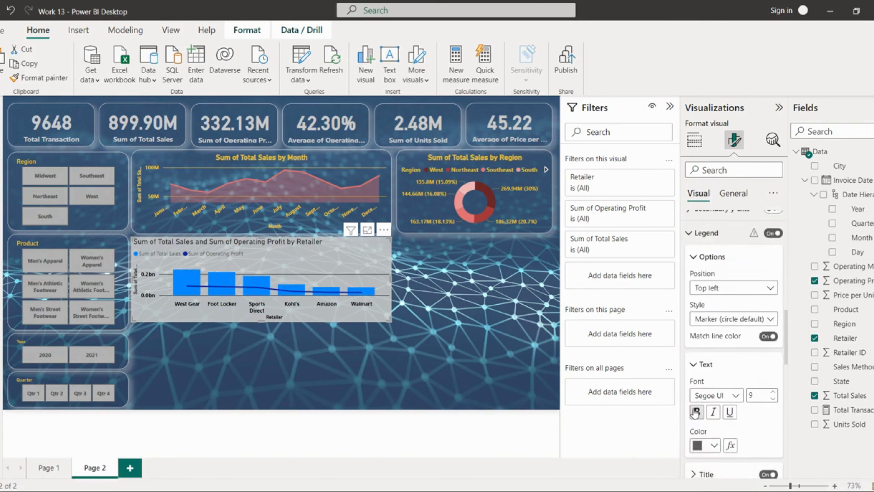
click(695, 412)
click(713, 445)
click(704, 393)
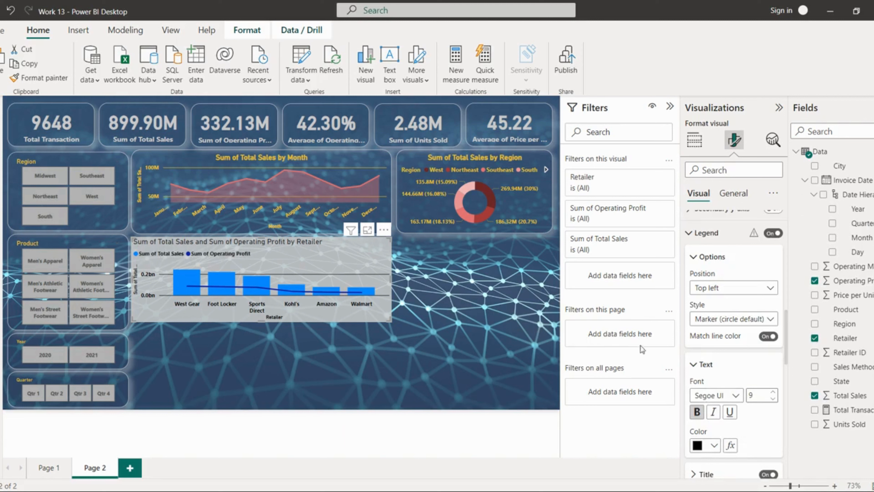
Make the retailer combo chart's title bold and center it.
click(724, 199)
scroll(742, 254, up, 5)
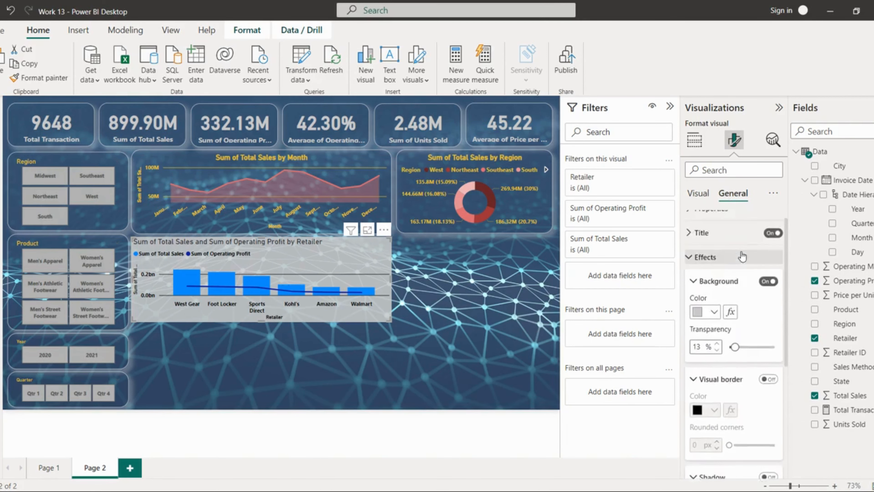
click(712, 248)
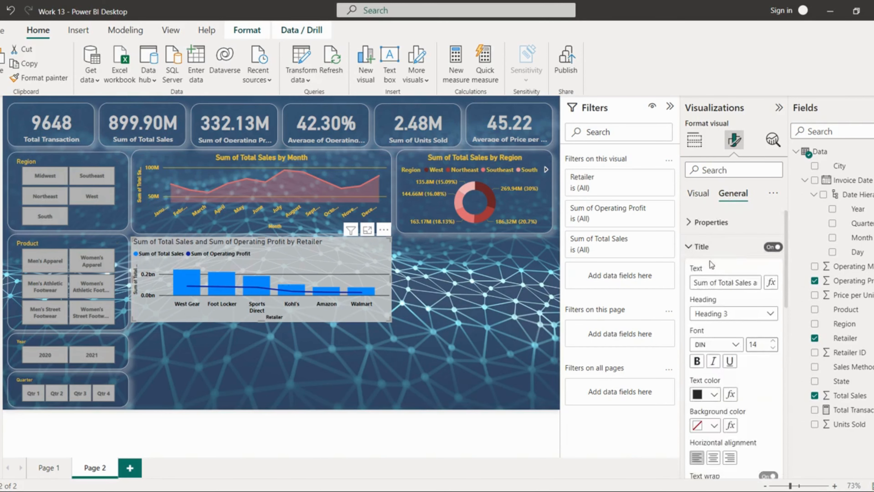
click(701, 361)
click(715, 459)
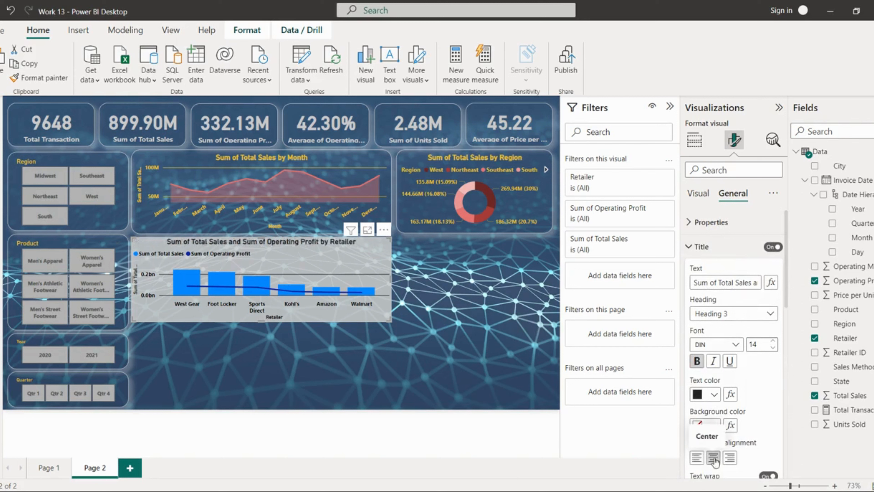
Set the default column color of the retailer combo chart to dark orange.
click(481, 298)
click(285, 285)
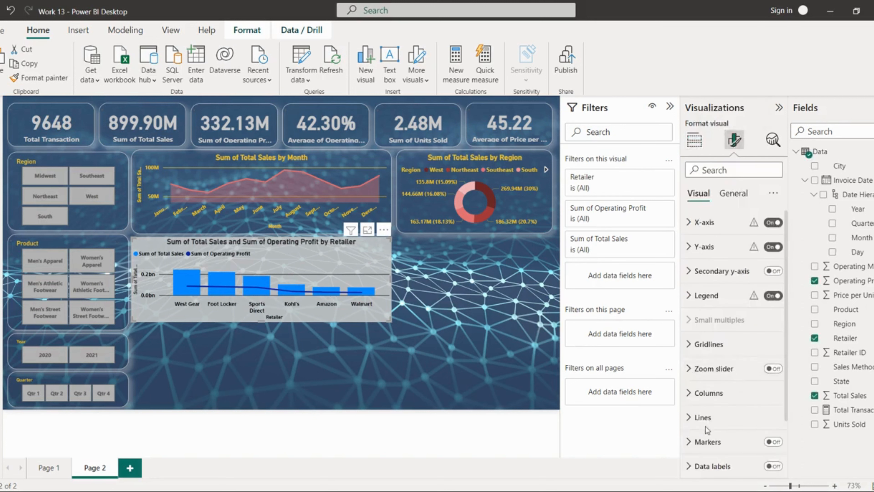
scroll(708, 396, down, 1)
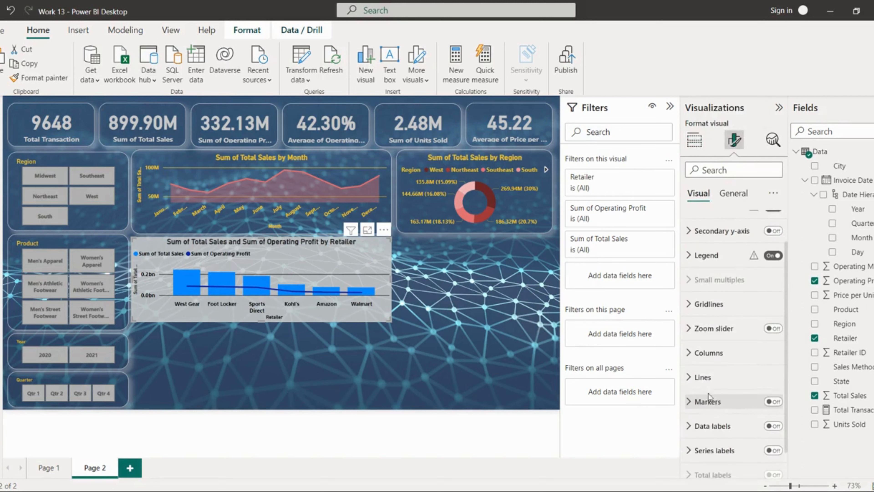
click(709, 353)
scroll(710, 408, down, 1)
click(713, 369)
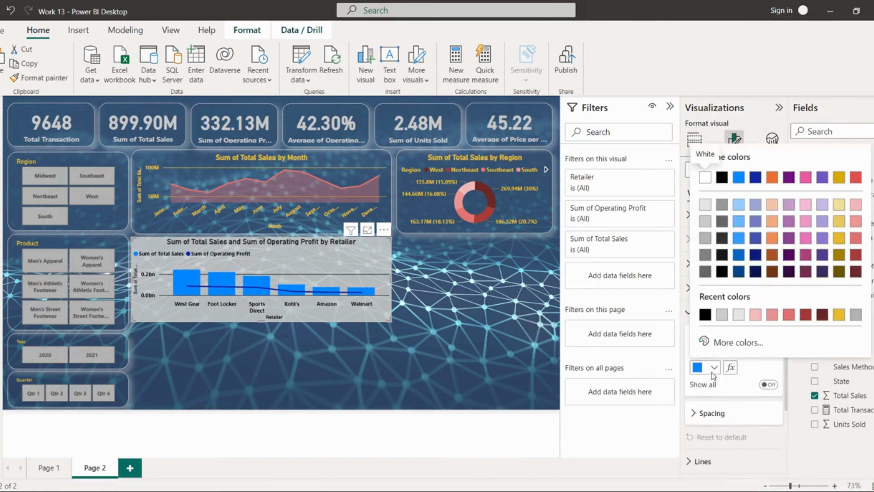
click(775, 254)
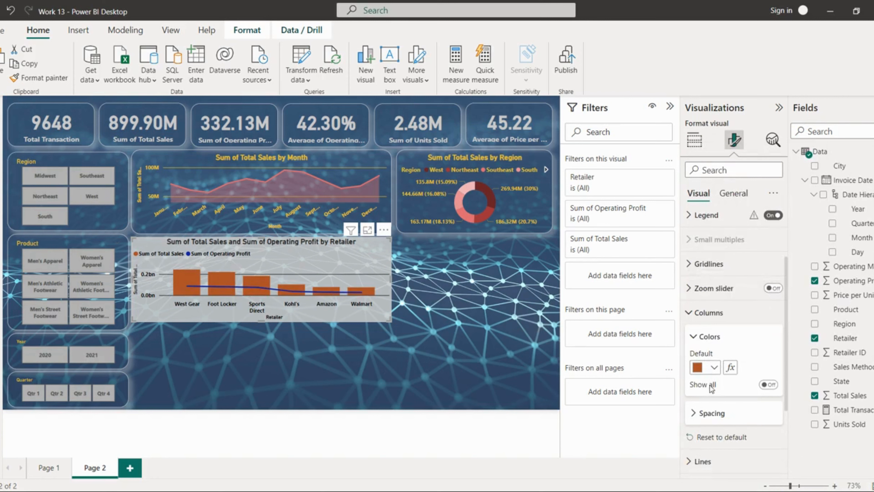
Try yellow and dark yellow as the color of the retailer chart's Sum of Operating Profit line.
scroll(713, 415, down, 1)
scroll(714, 418, up, 1)
click(708, 465)
scroll(740, 444, down, 3)
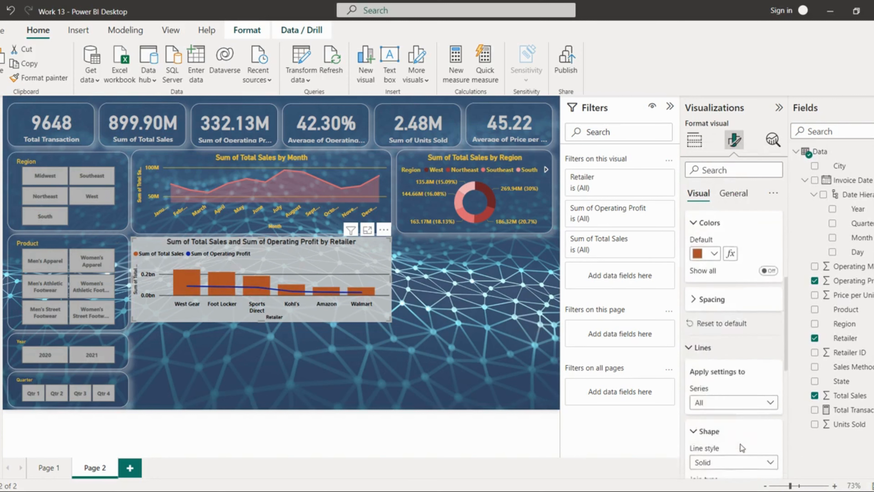
scroll(749, 416, down, 4)
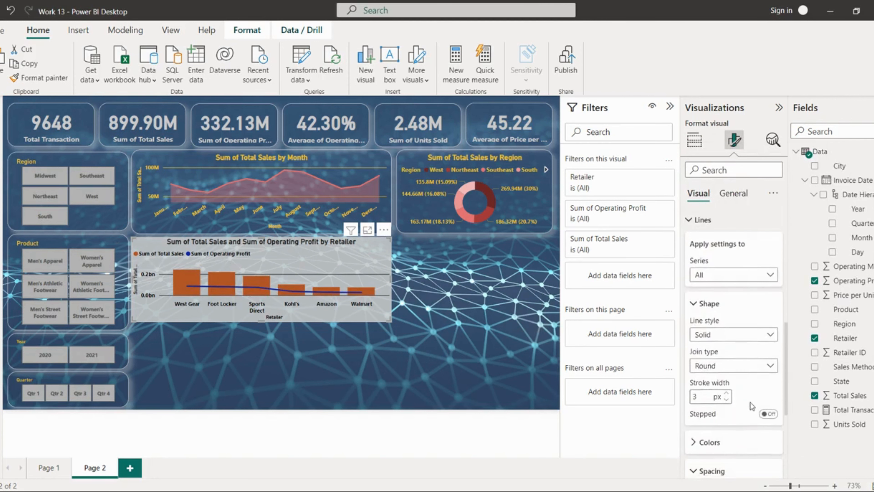
scroll(750, 413, down, 4)
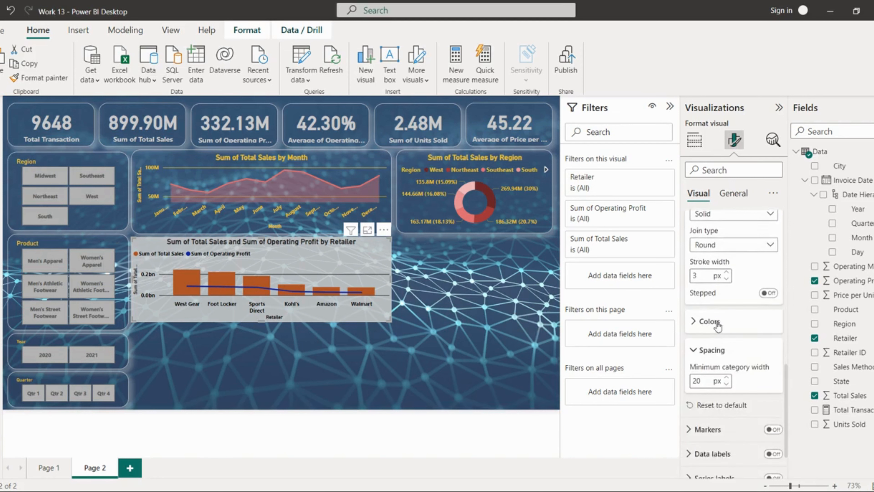
click(710, 321)
click(714, 351)
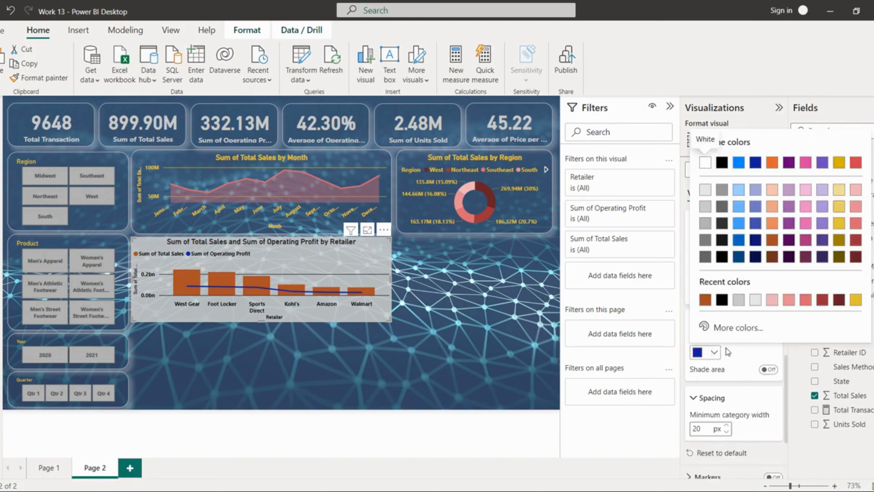
click(841, 224)
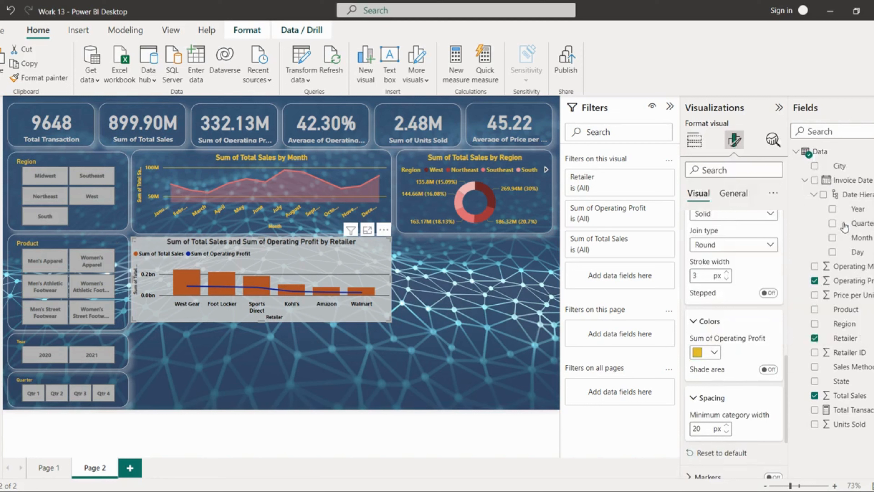
click(715, 352)
click(839, 241)
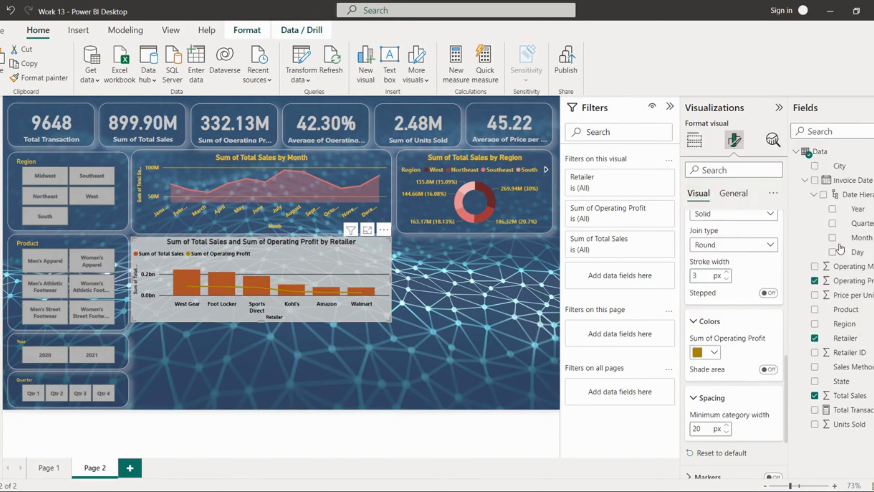
Try light blue and dark gray as the color of the Sum of Operating Profit line.
click(715, 352)
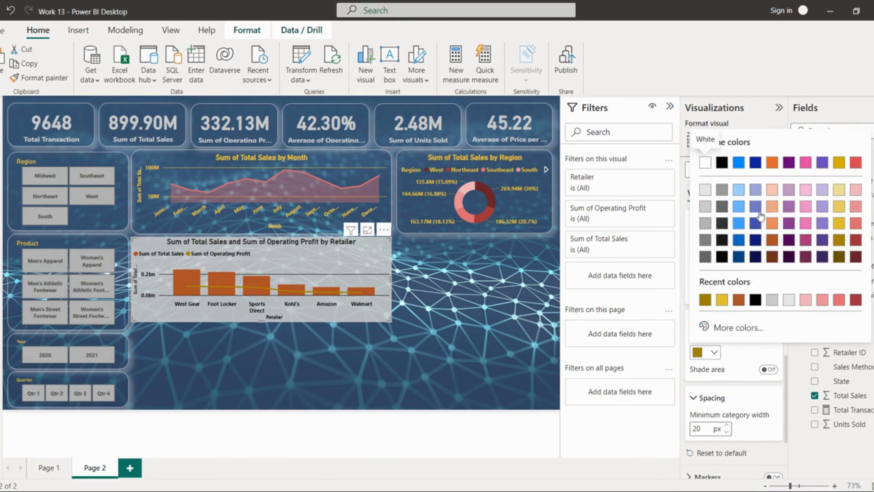
click(743, 208)
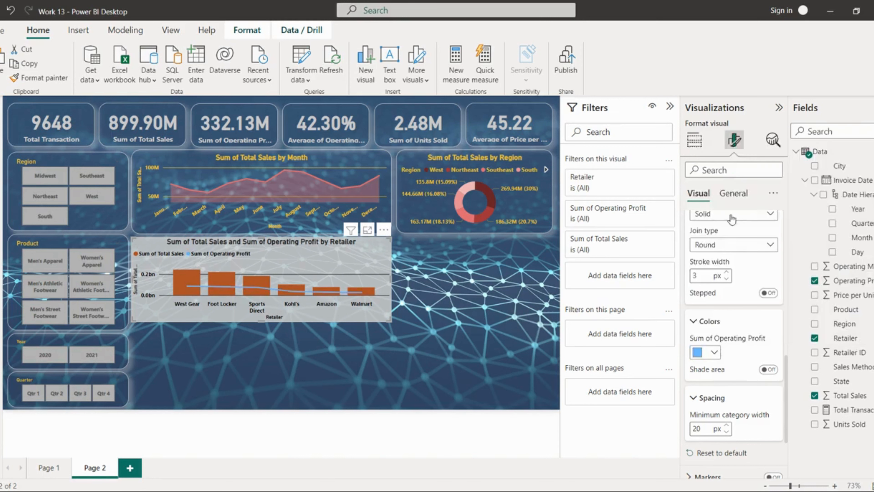
click(715, 352)
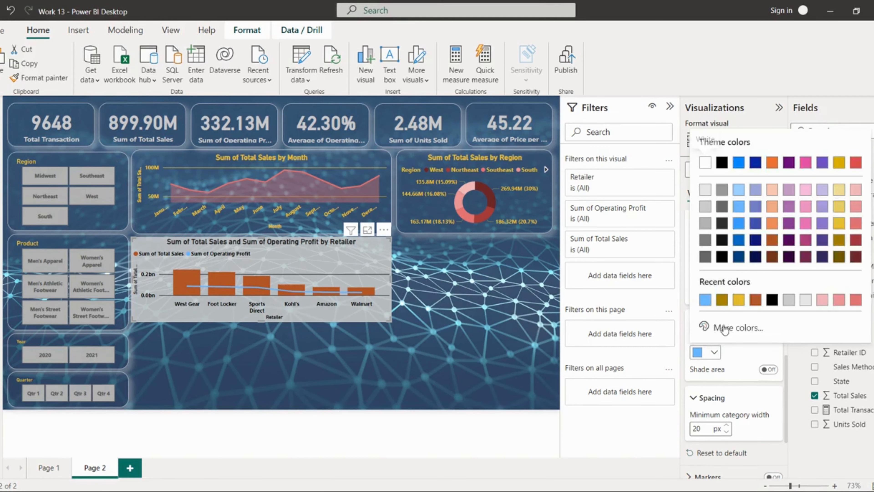
click(725, 210)
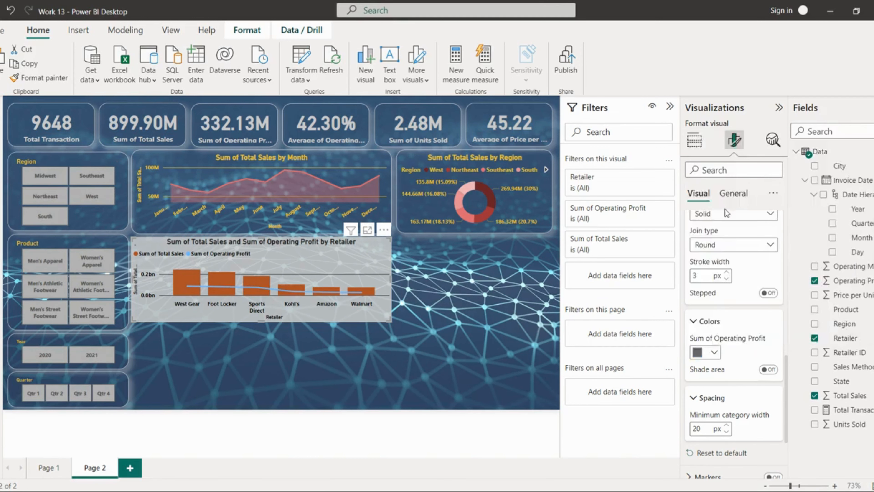
Set the color of the Sum of Operating Profit line to light red.
click(713, 352)
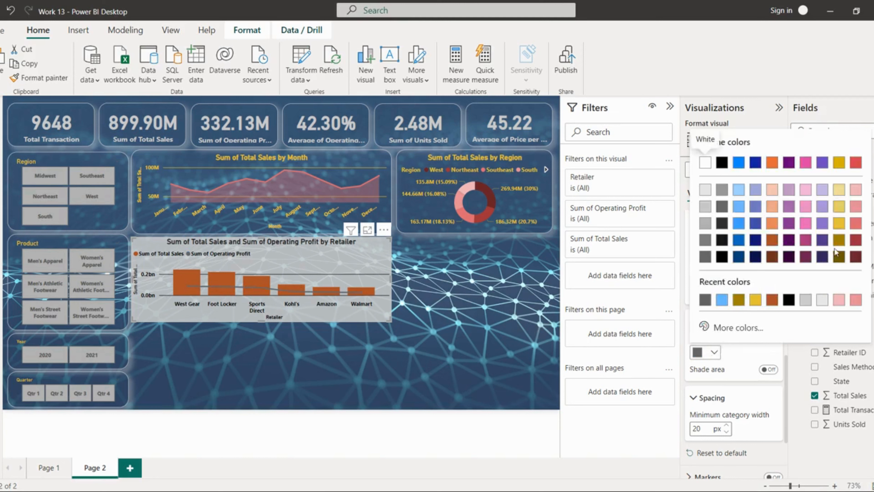
click(855, 190)
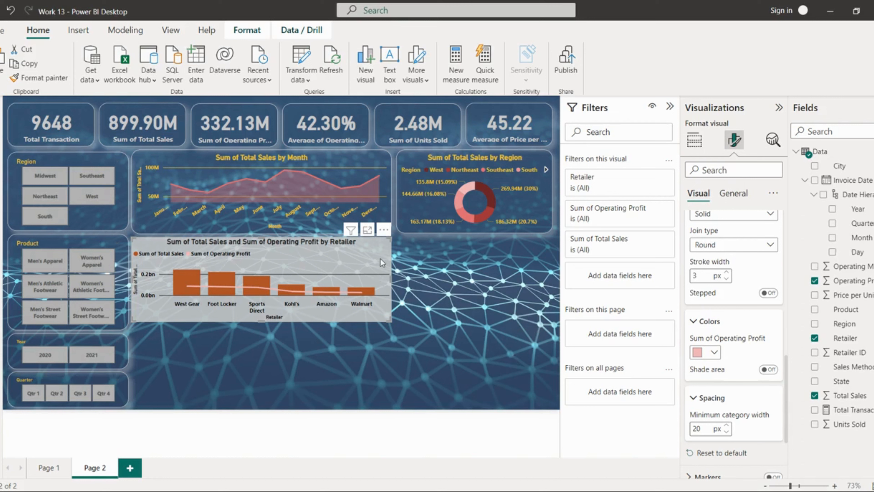
Try placing a copy of the retailer combo chart directly below the original and delete it again.
key(ctrl+v)
drag(380, 259, 376, 343)
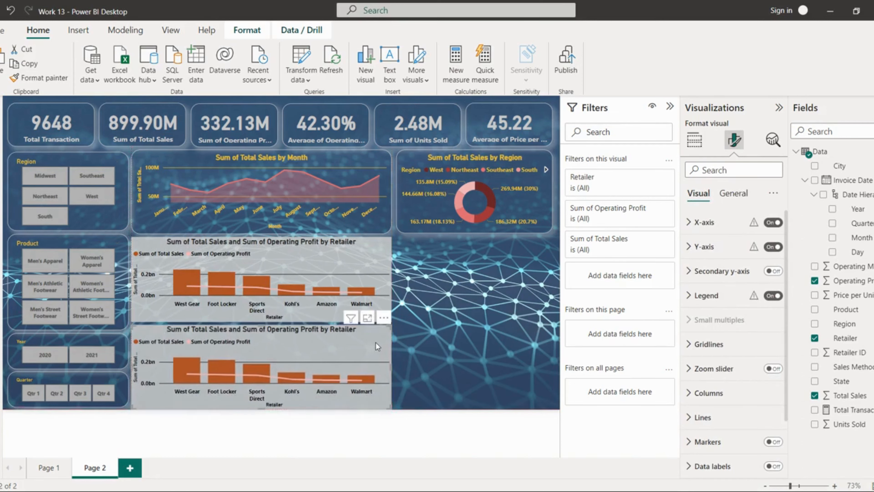
key(Delete)
Give the retailer combo chart a light gray visual border with rounded corners.
click(372, 270)
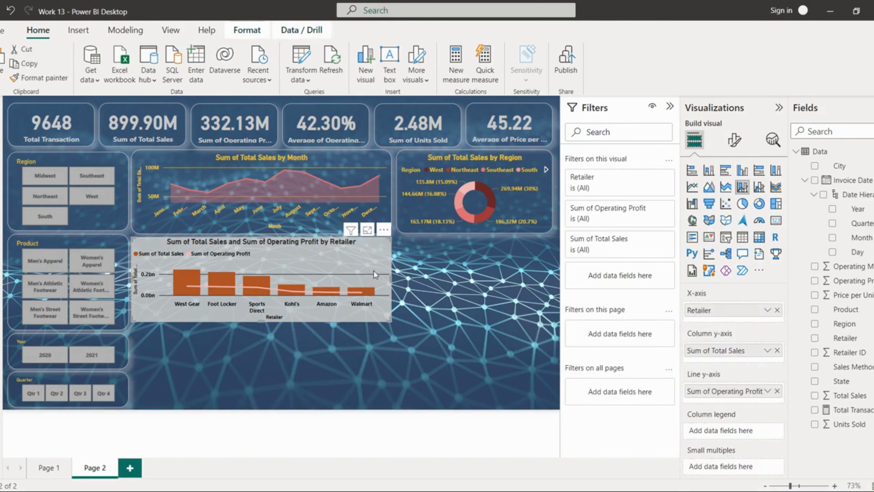
click(734, 140)
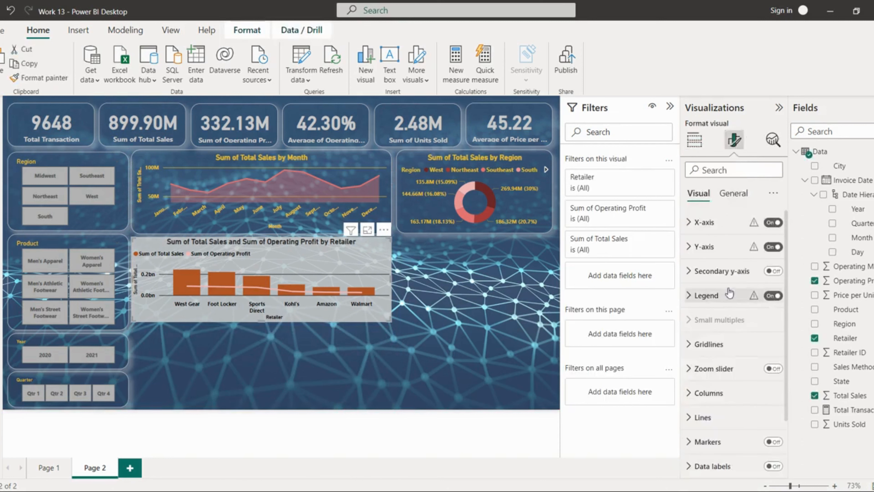
click(729, 203)
click(703, 271)
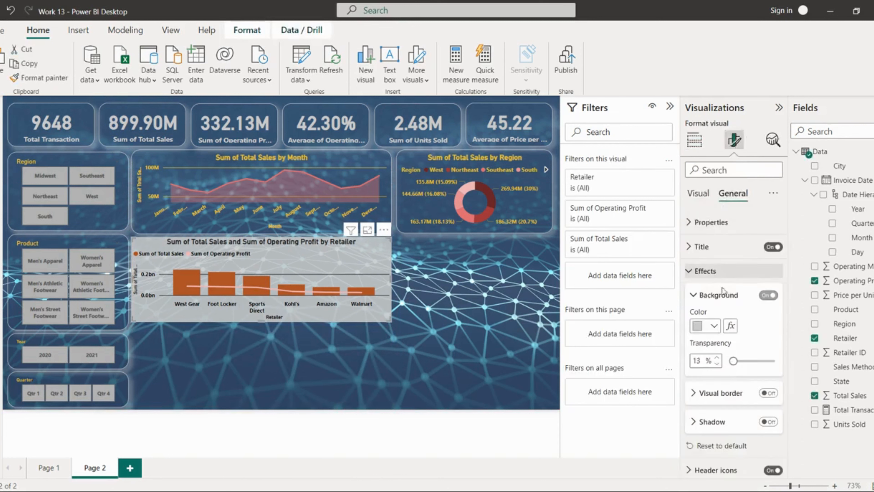
click(768, 393)
click(736, 404)
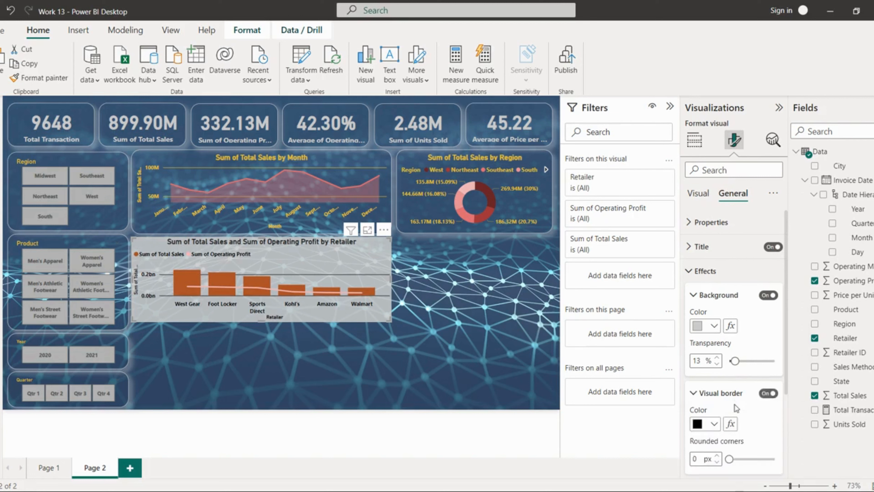
click(714, 424)
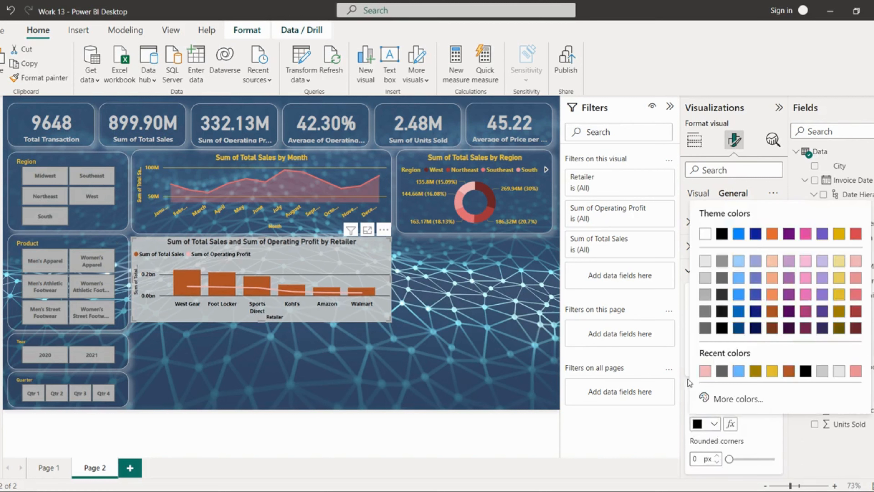
click(839, 372)
drag(730, 459, 759, 458)
click(482, 345)
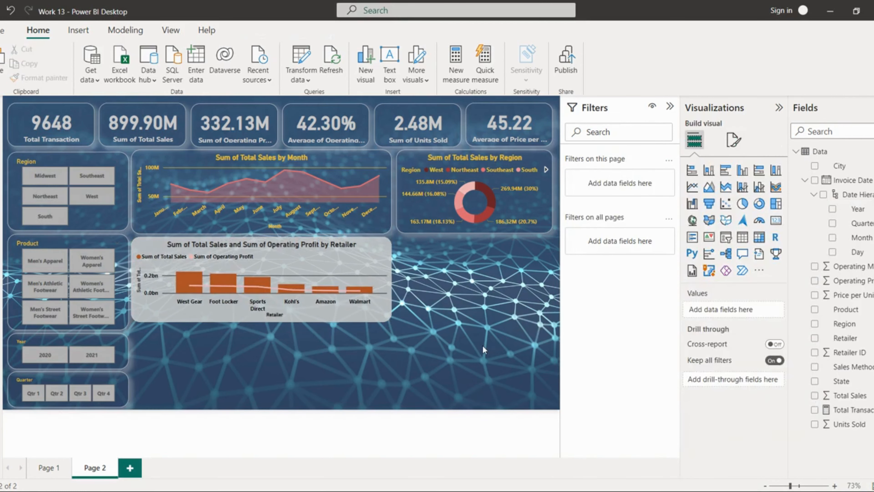
Duplicate the retailer combo chart, place the copy directly below the original, and fit its height to the page background.
mouse_move(870, 476)
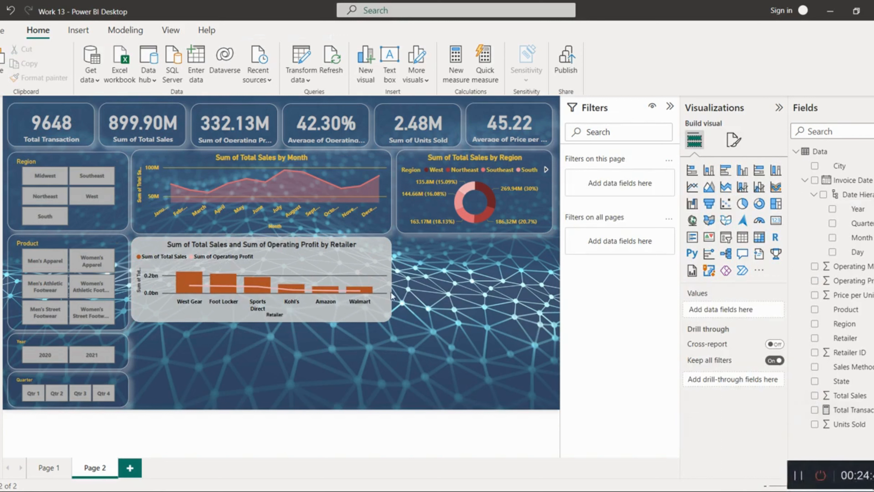
click(382, 272)
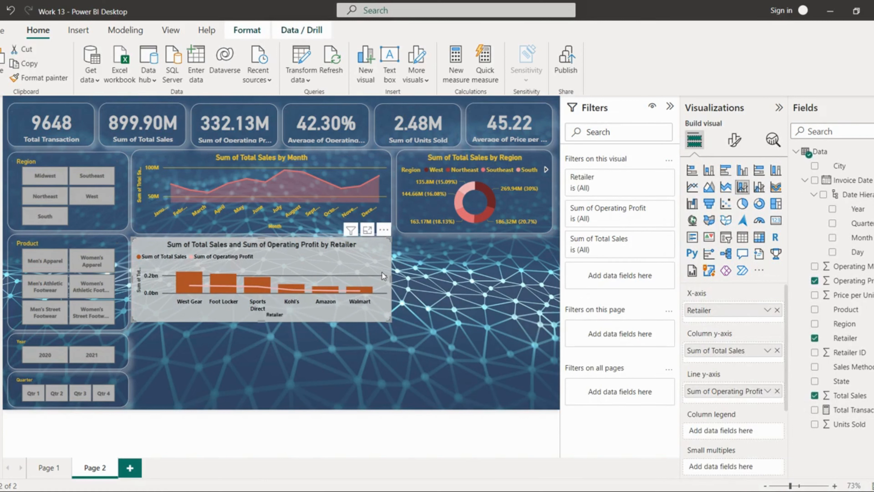
key(ctrl+c)
key(ctrl+v)
drag(382, 272, 378, 361)
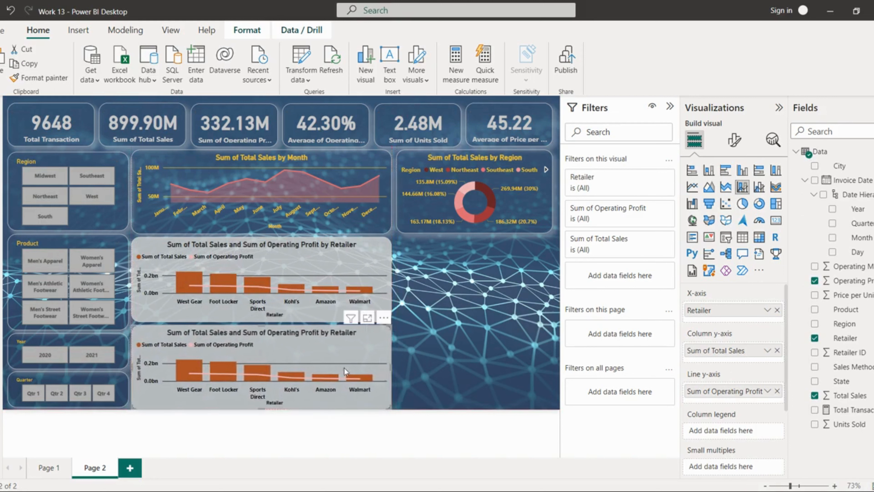
drag(262, 404, 263, 402)
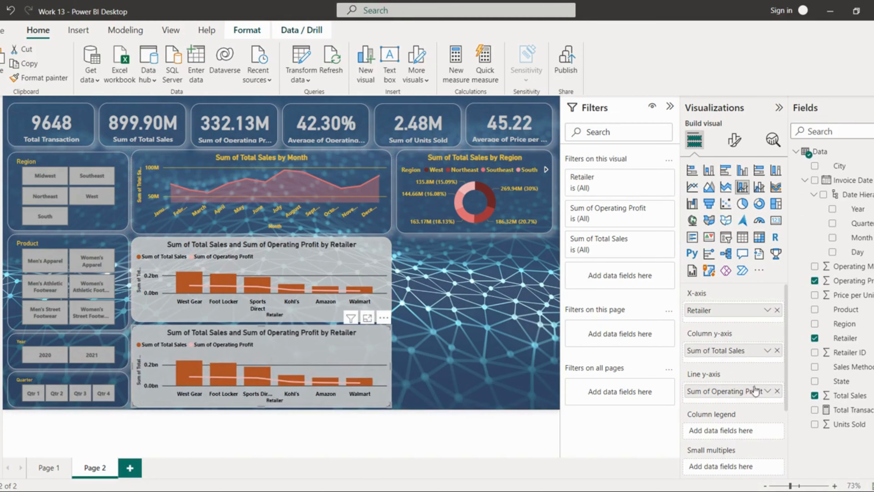
Replace Retailer with Product on the copied chart's X-axis and convert the copy to a ribbon chart.
click(777, 311)
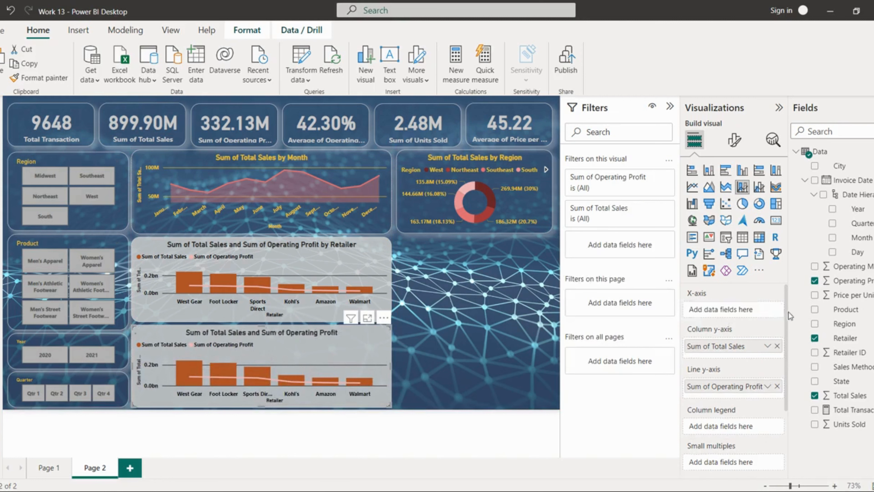
drag(847, 309, 725, 307)
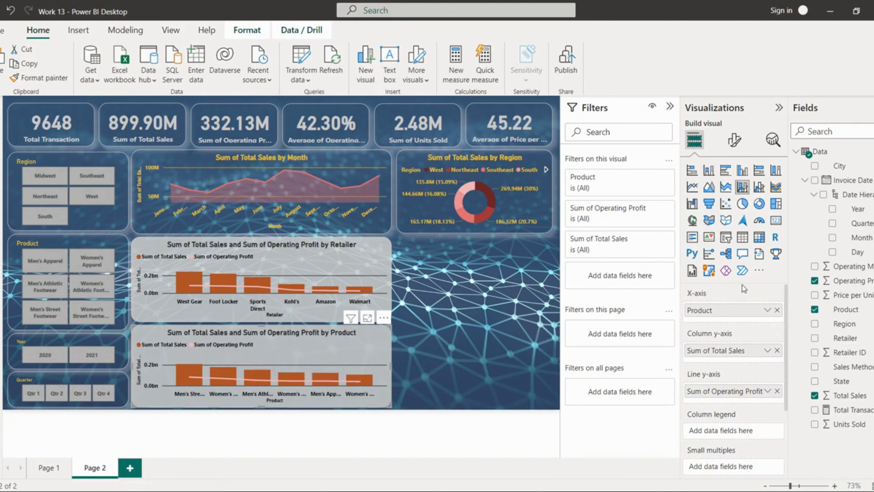
click(778, 189)
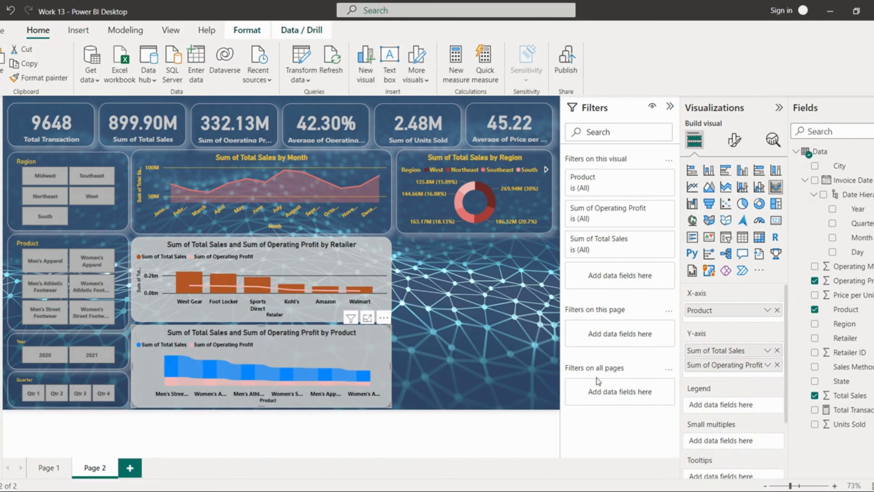
Color the product chart's ribbons dark yellow for Sum of Total Sales and dark orange for Sum of Operating Profit.
click(734, 140)
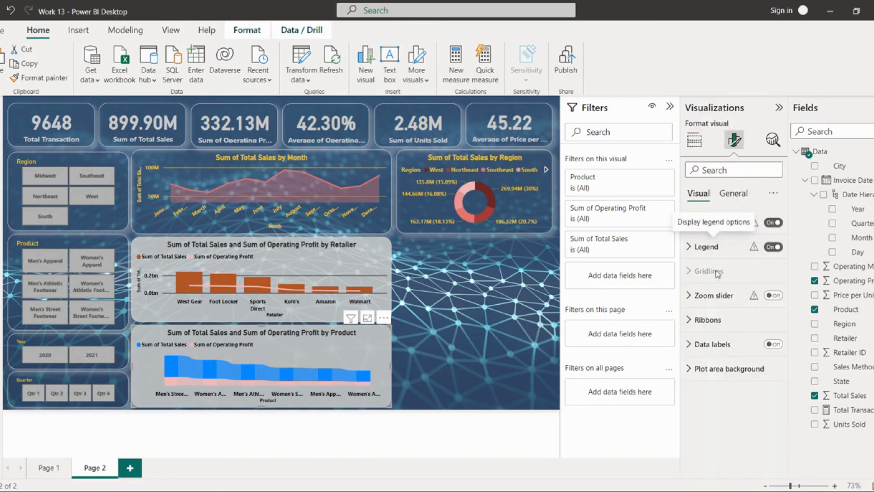
click(709, 319)
click(714, 375)
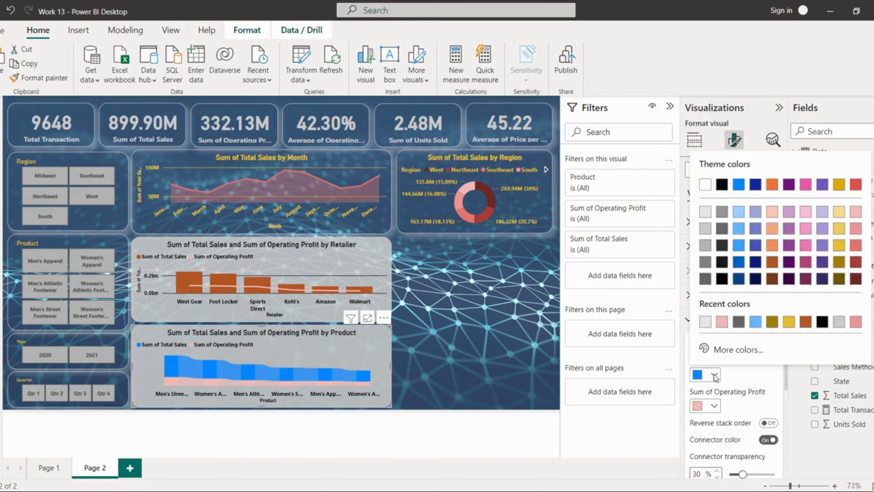
click(839, 266)
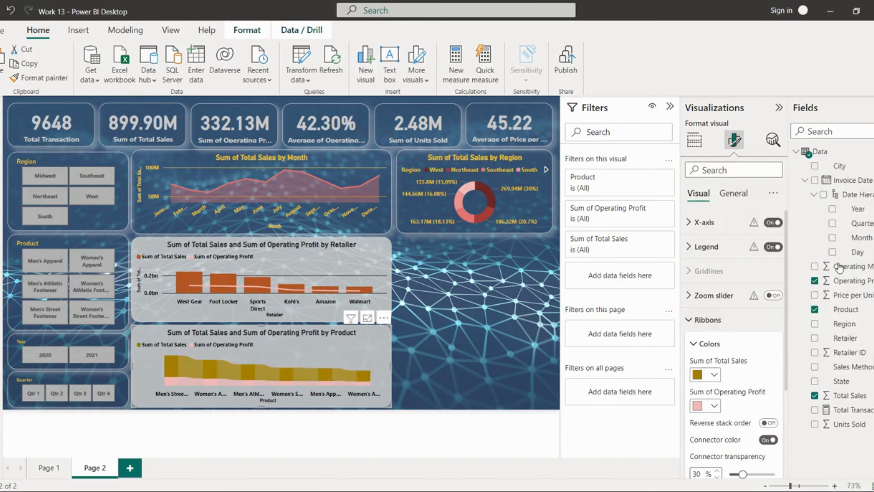
click(714, 406)
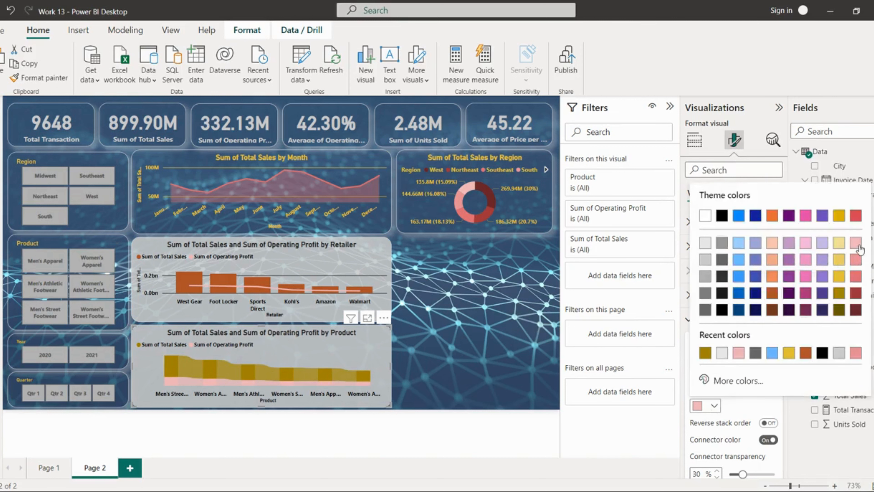
click(859, 246)
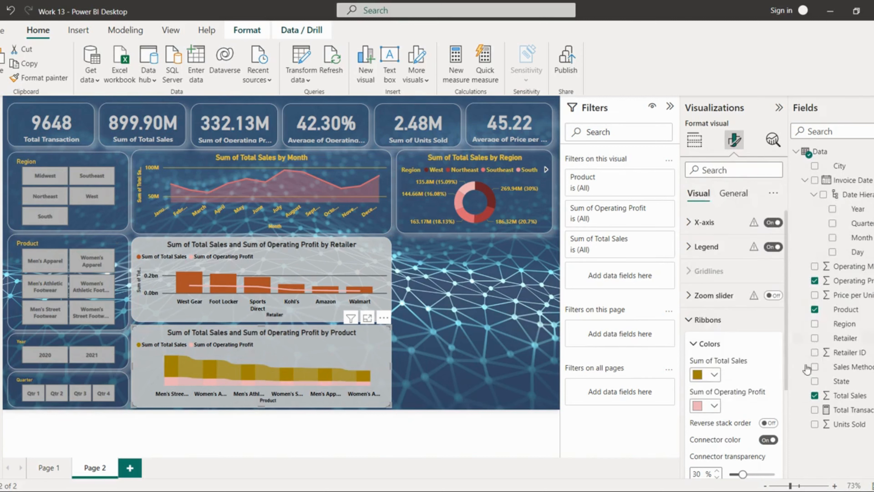
click(712, 407)
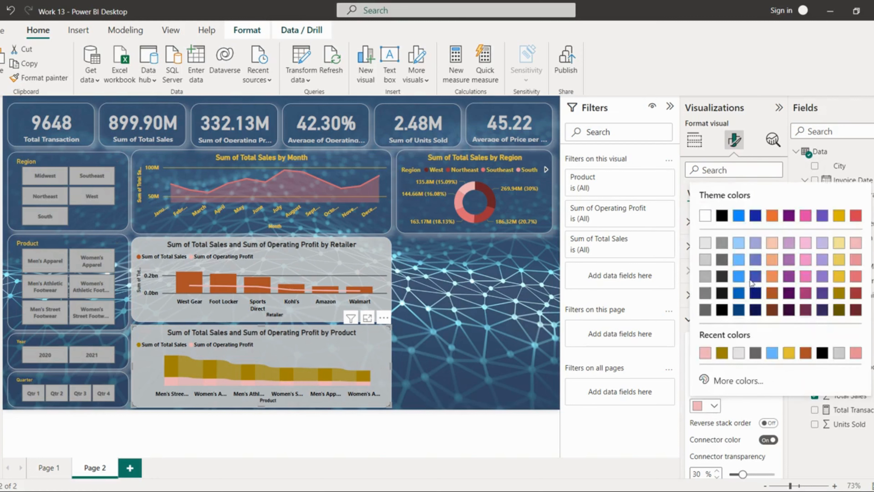
click(771, 295)
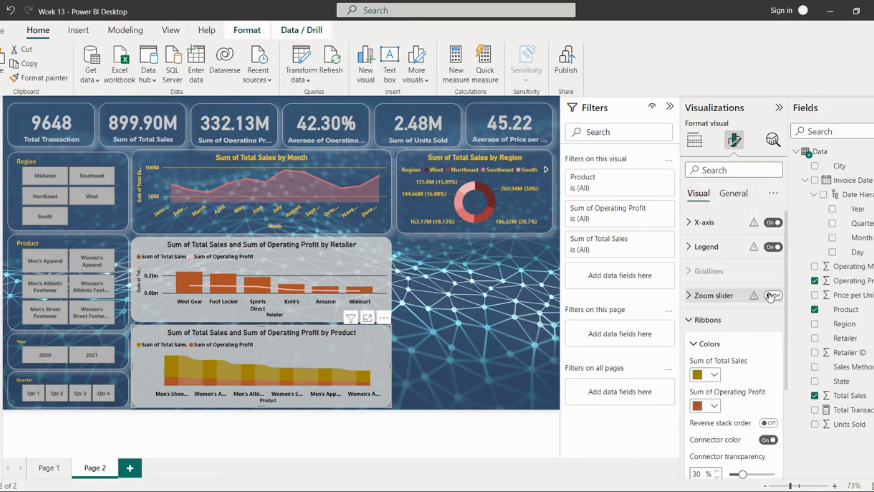
Add a clustered bar chart beside the retailer and product charts, spanning both in height and slightly over half the donut chart's width.
click(441, 339)
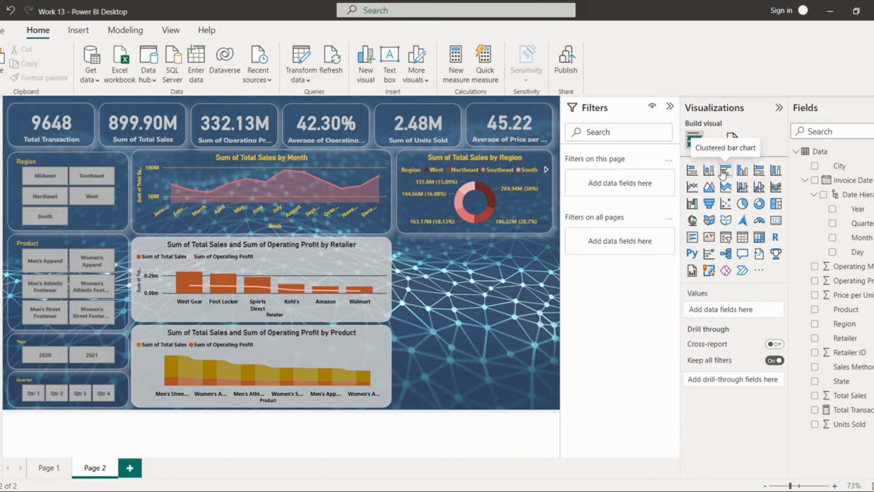
click(726, 170)
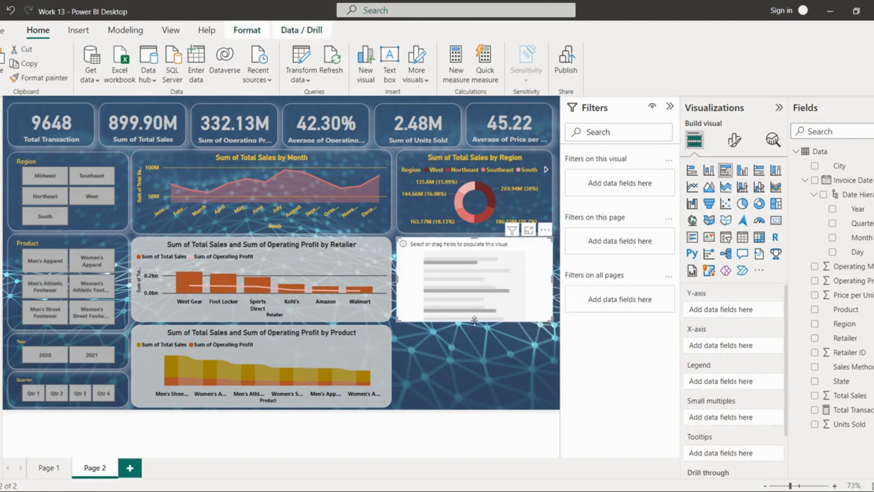
drag(475, 320, 473, 409)
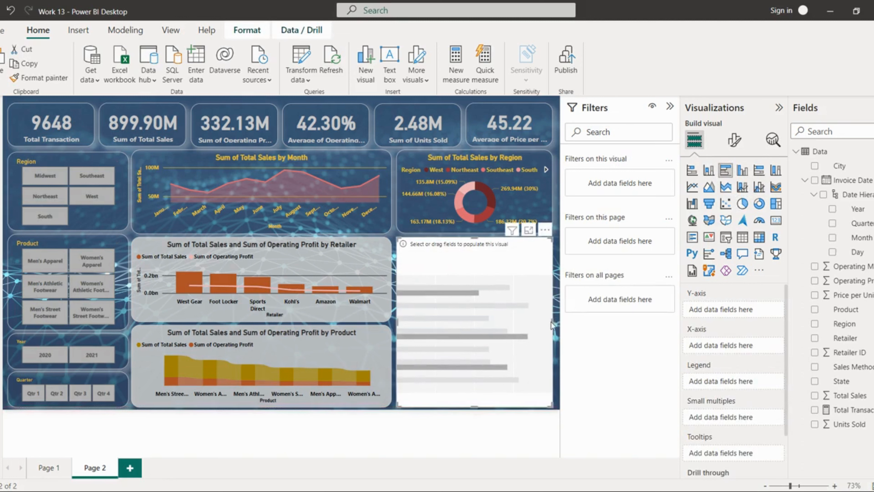
drag(551, 324, 486, 325)
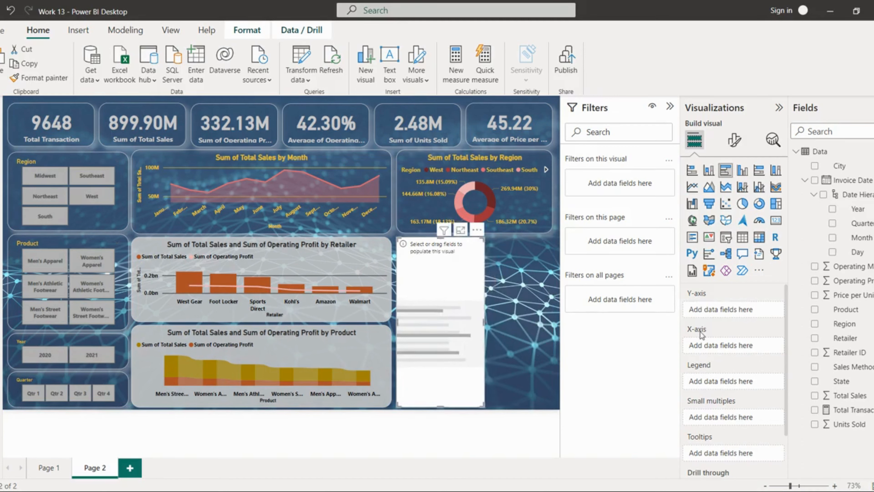
Populate the clustered bar chart with Sales Method on the Y-axis and Total Sales and Operating Profit on the X-axis.
drag(848, 396, 743, 355)
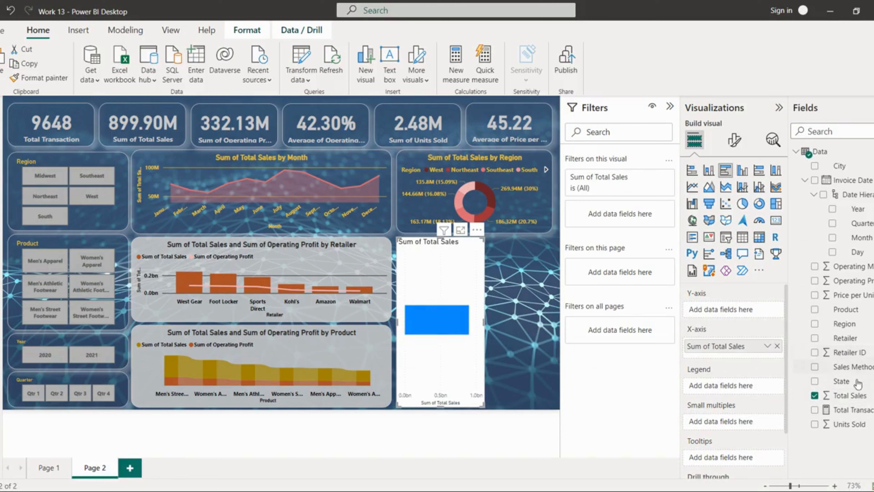
drag(852, 367, 751, 321)
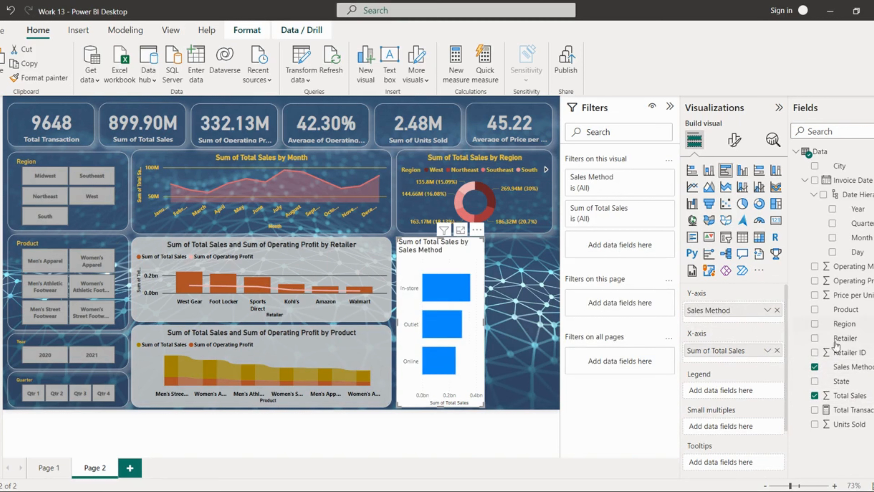
drag(853, 280, 757, 361)
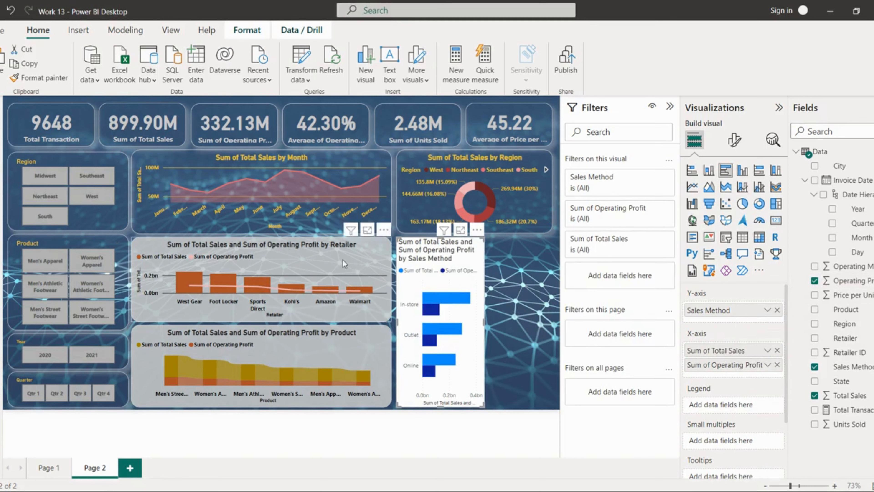
Copy the retailer combo chart's formatting onto the Sales Method bar chart with the Format painter.
click(344, 263)
click(38, 77)
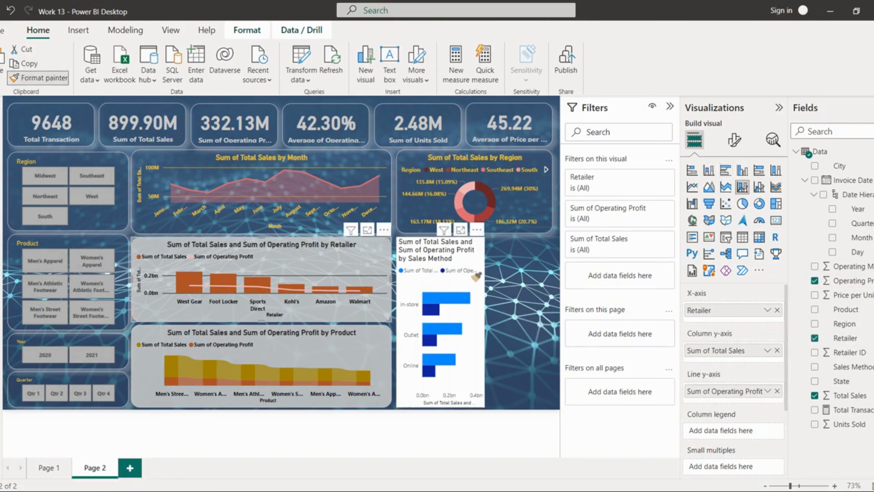
click(475, 280)
click(473, 282)
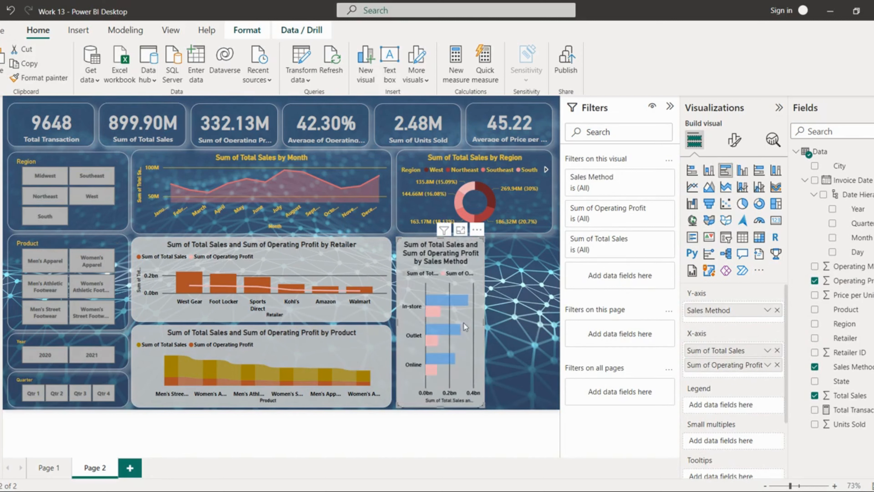
Color the Sales Method chart's bars dark red for Sum of Total Sales and dark orange for Sum of Operating Profit.
click(735, 141)
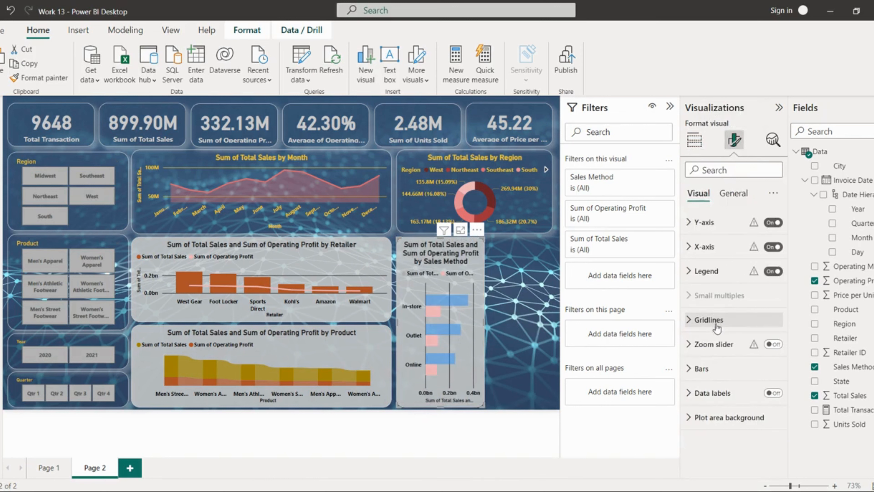
click(702, 369)
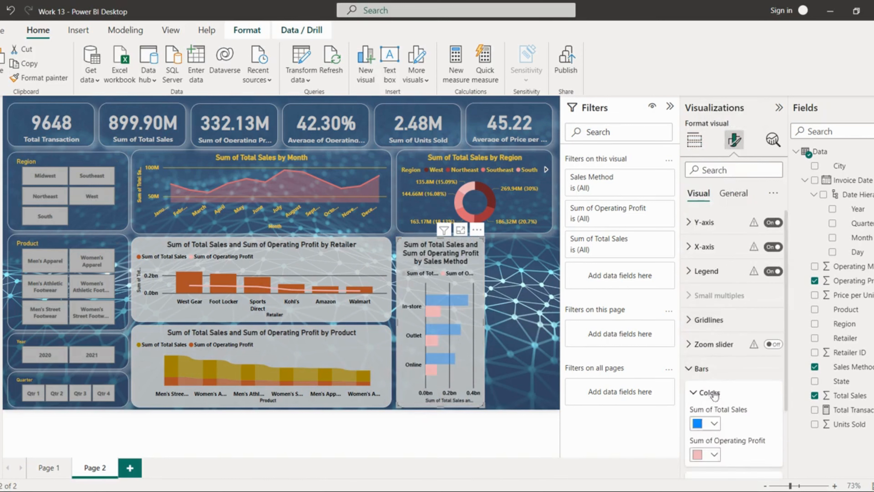
scroll(709, 379, down, 2)
click(713, 384)
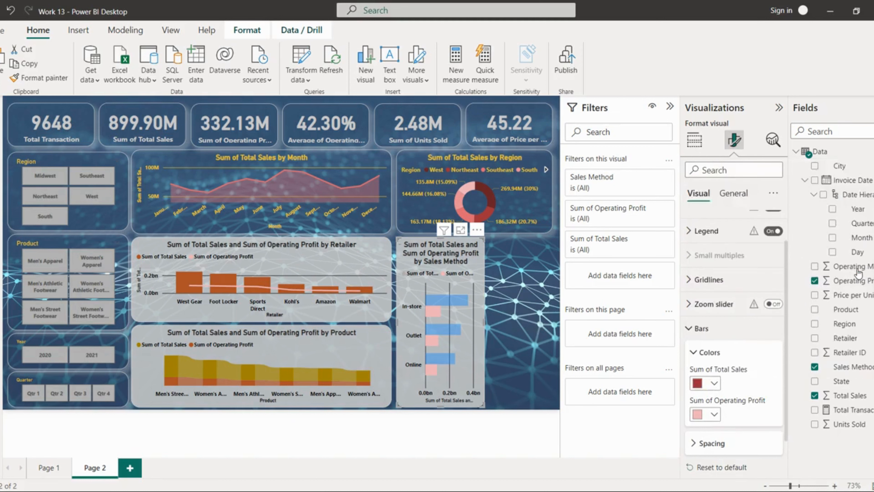
click(857, 272)
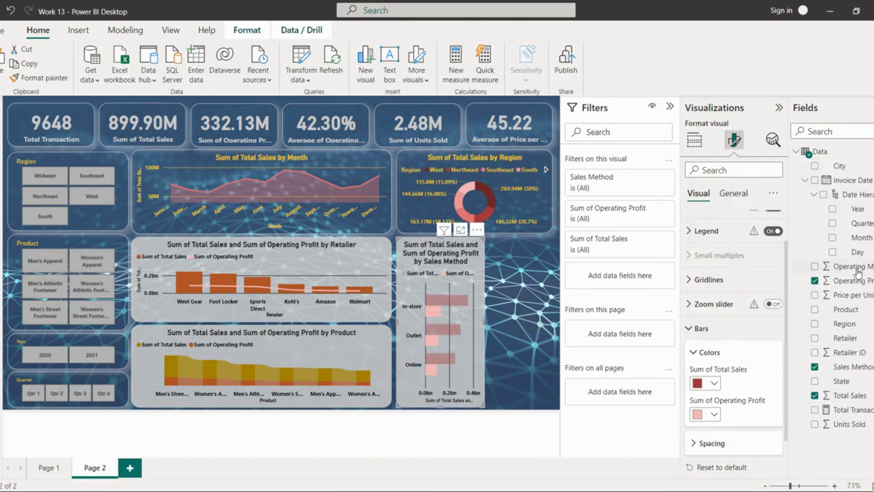
click(715, 415)
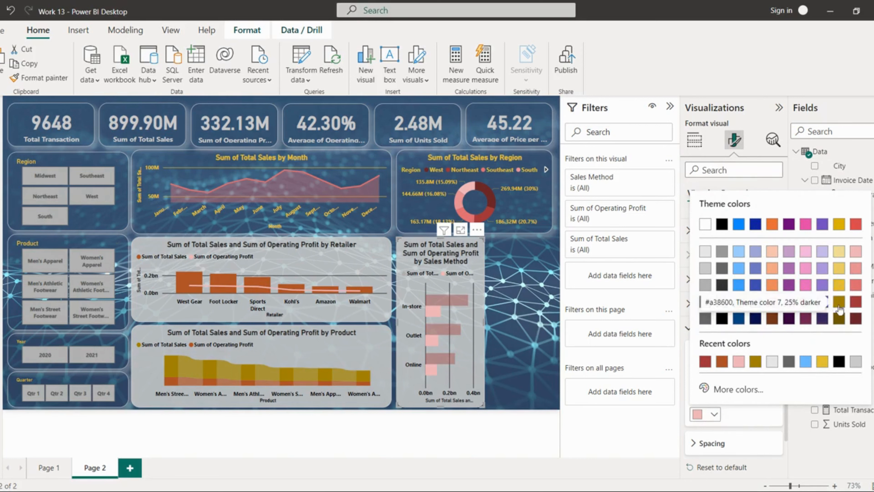
click(773, 290)
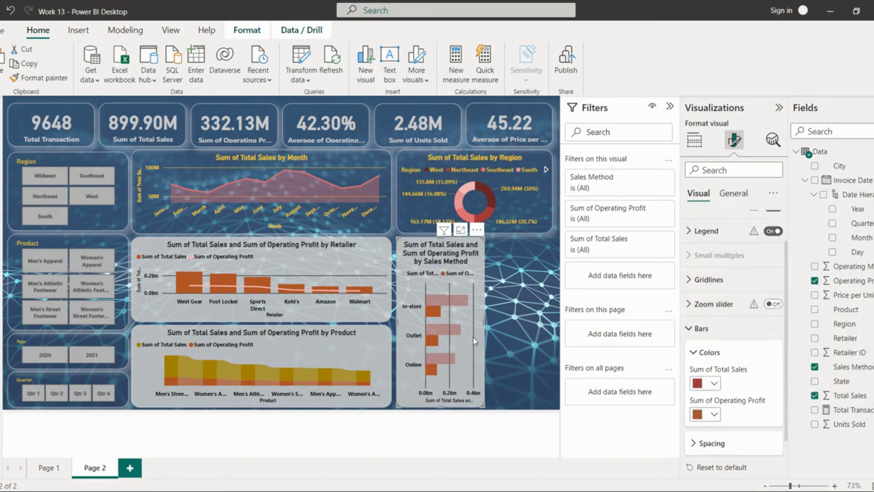
Recolor the columns of the retailer combo chart dark gold.
click(506, 336)
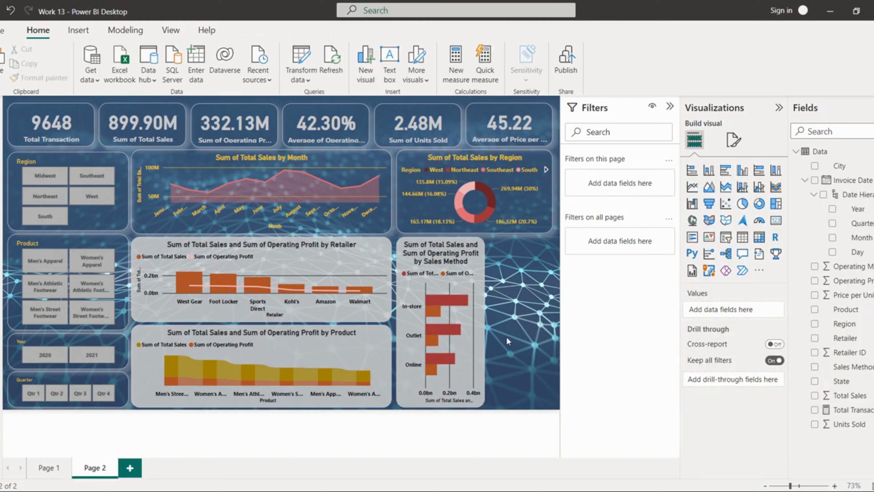
click(316, 262)
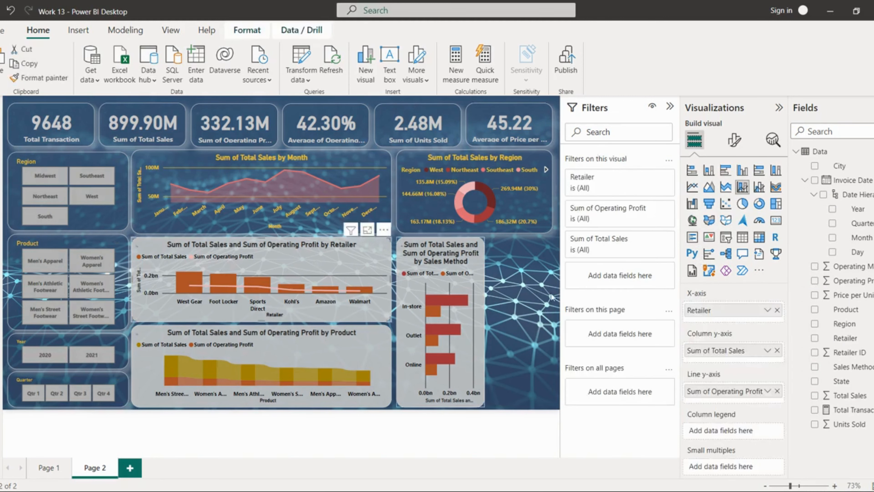
click(734, 140)
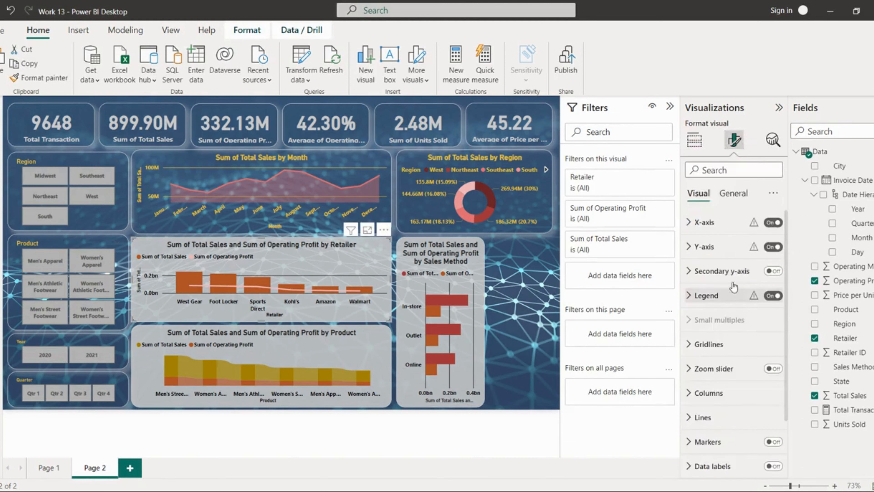
click(708, 399)
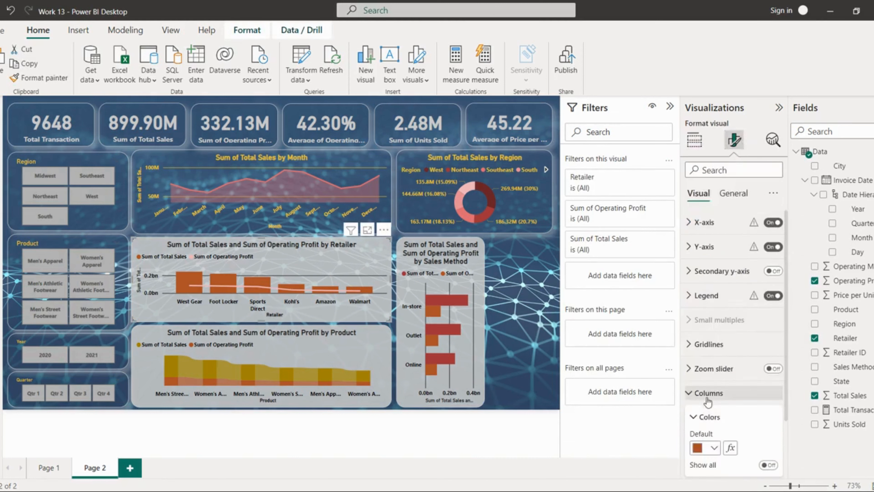
click(704, 448)
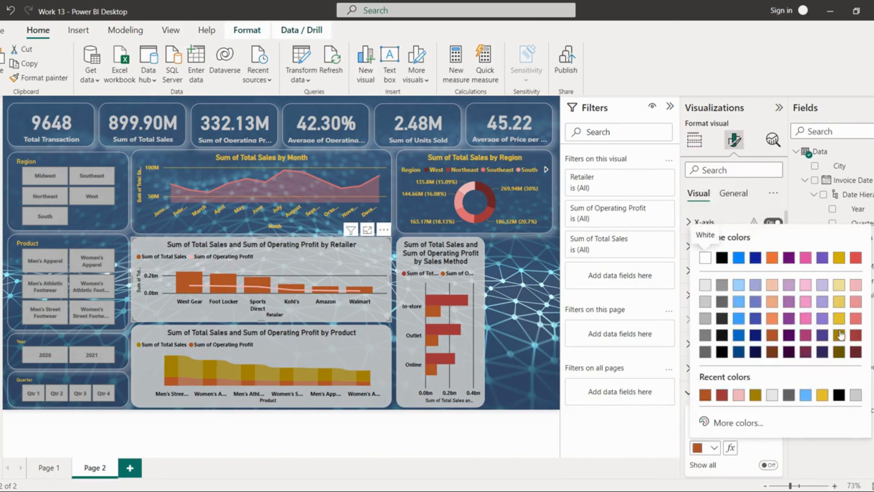
click(839, 319)
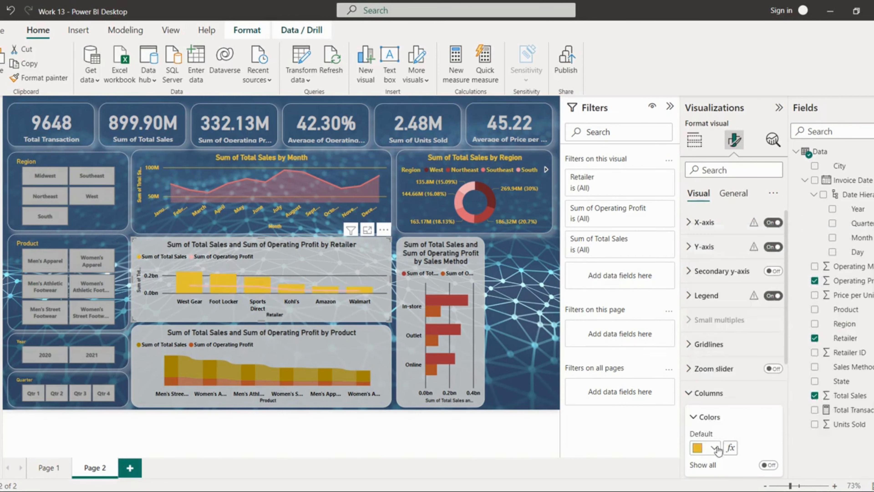
click(715, 447)
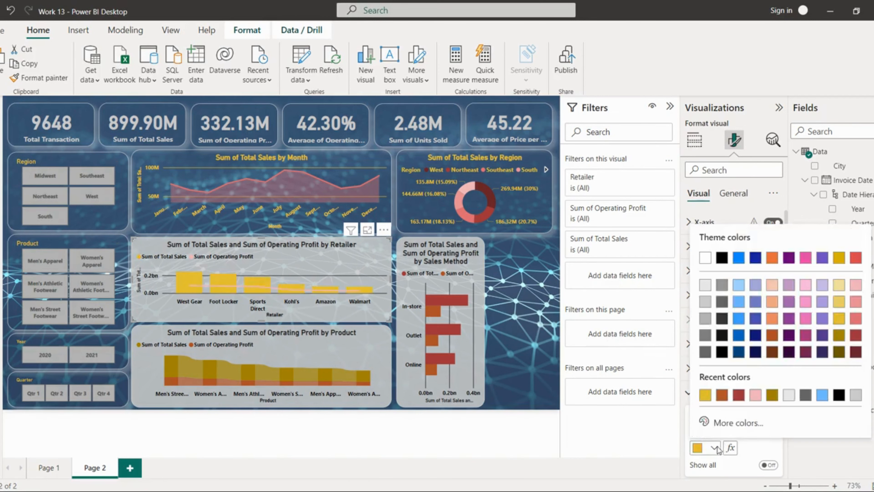
click(839, 336)
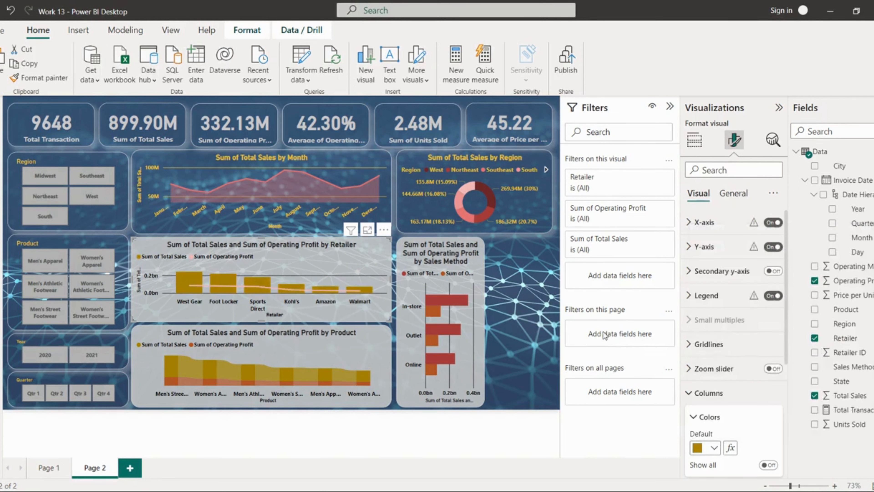
click(514, 330)
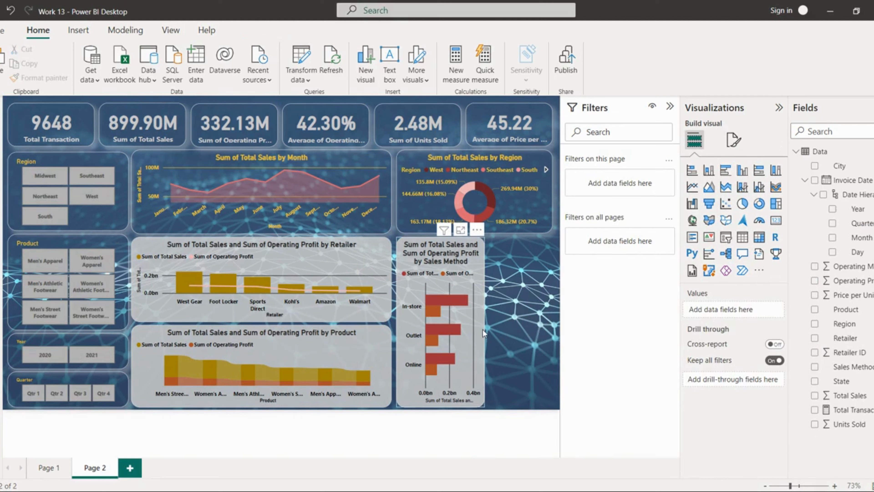
Try to fit a clustered column chart into the free space beside the Sales Method bar chart.
click(470, 323)
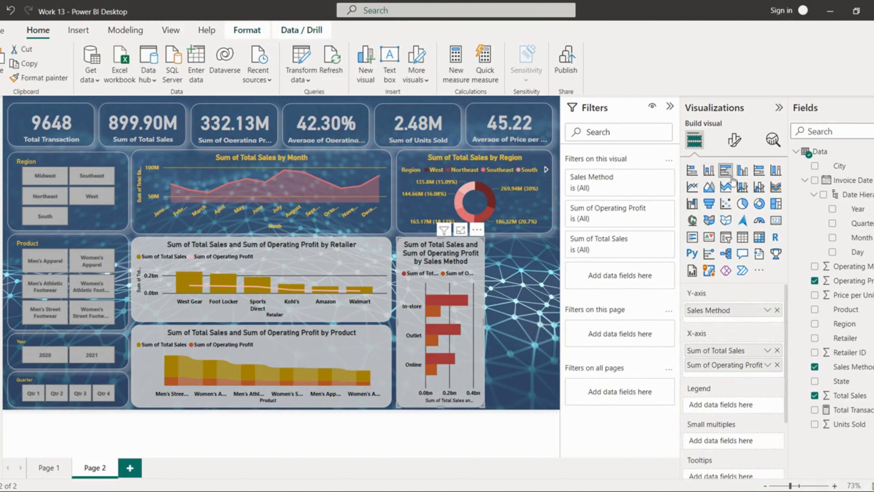
click(507, 295)
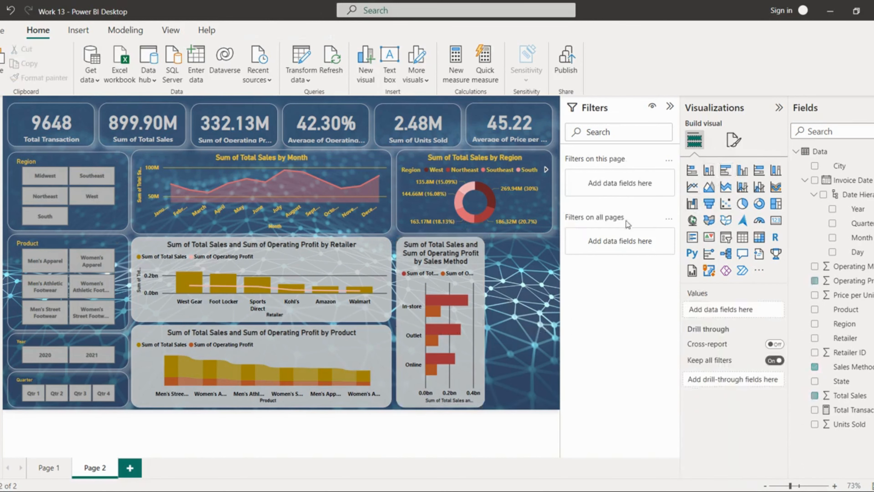
click(742, 169)
drag(526, 299, 528, 295)
key(Right)
key(Right)
key(Right)
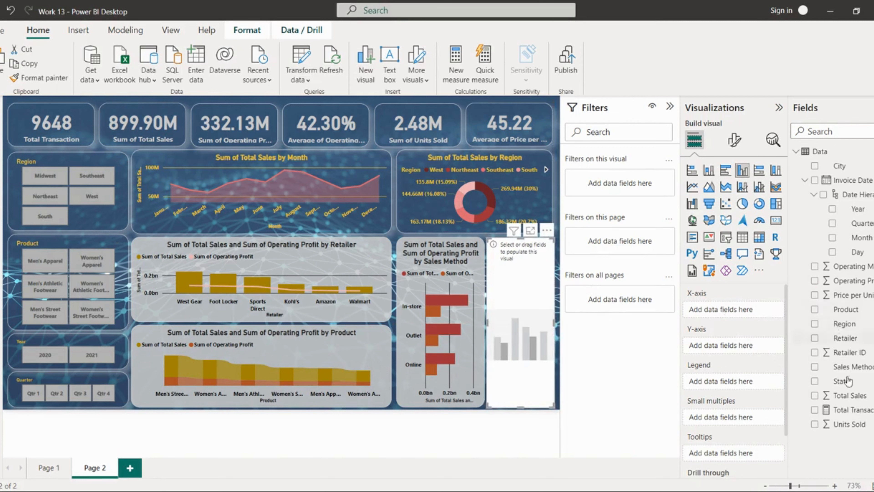
Try Total Sales and Operating Profit on the X-axis with City on the Y-axis, and delete the column chart.
drag(850, 396, 709, 311)
drag(843, 281, 776, 321)
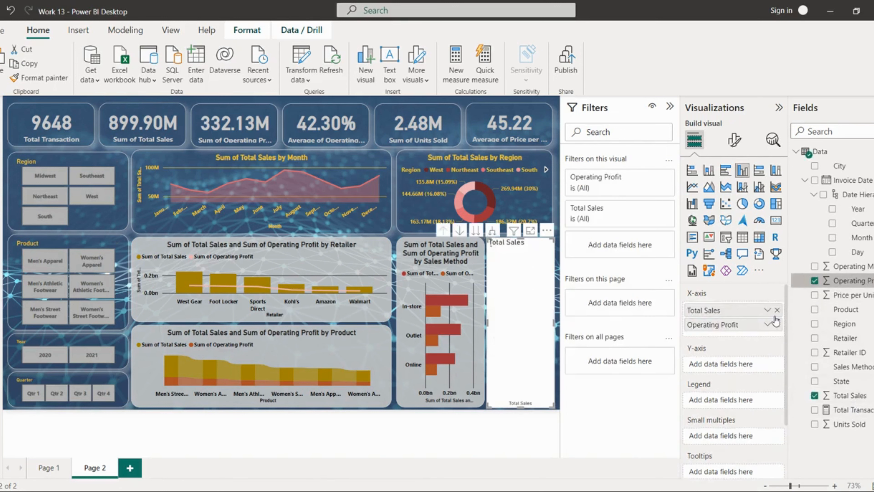
drag(843, 168, 746, 365)
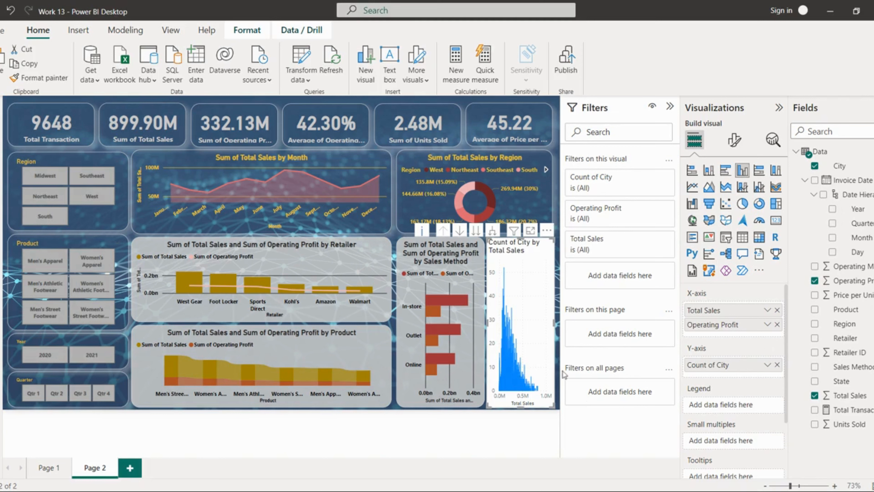
click(778, 324)
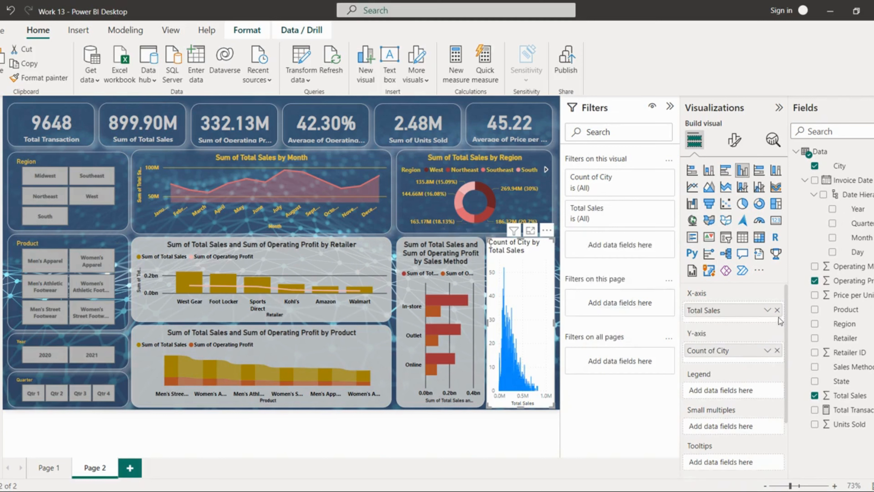
click(778, 310)
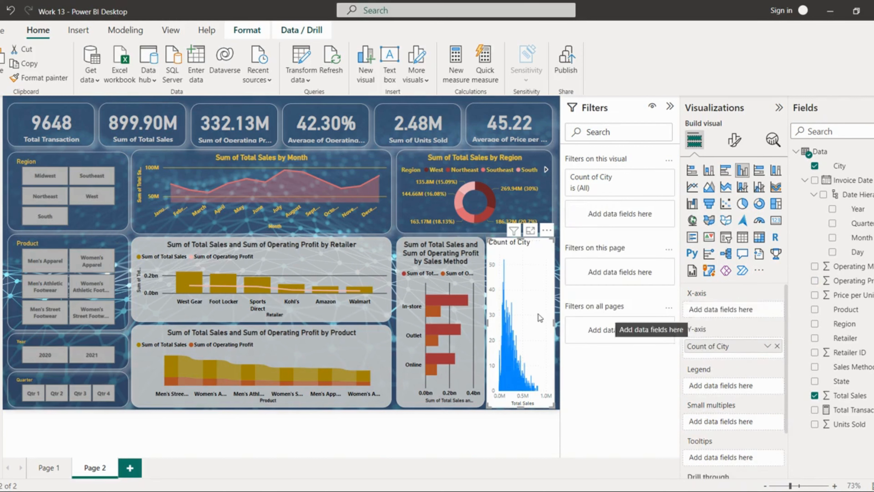
key(Delete)
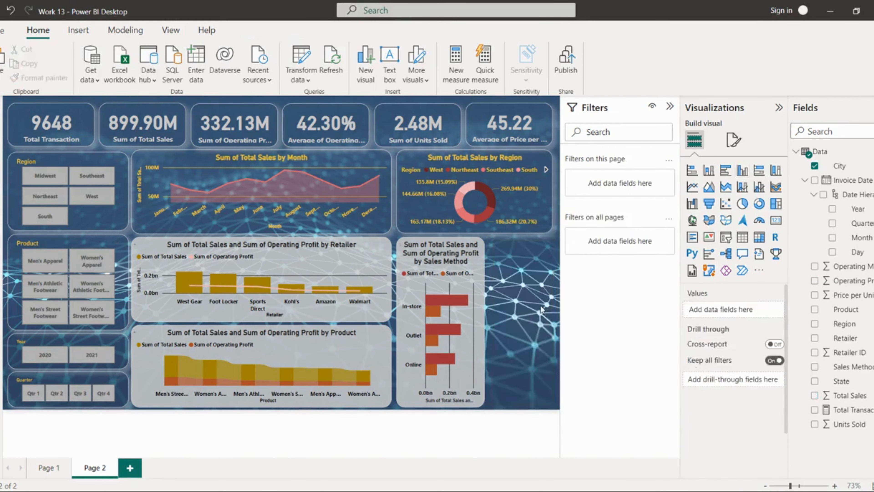
Duplicate the Sales Method bar chart, place the copy in the free space beside it and narrow it to fit.
click(477, 321)
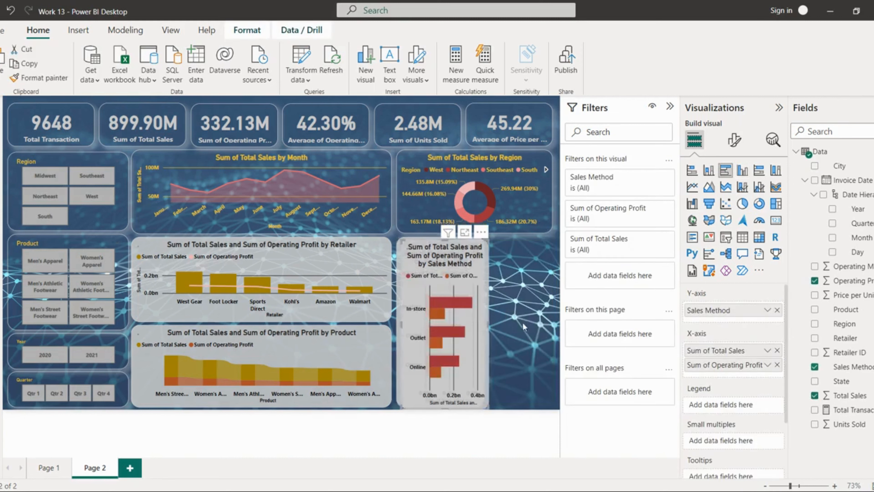
drag(482, 324, 546, 323)
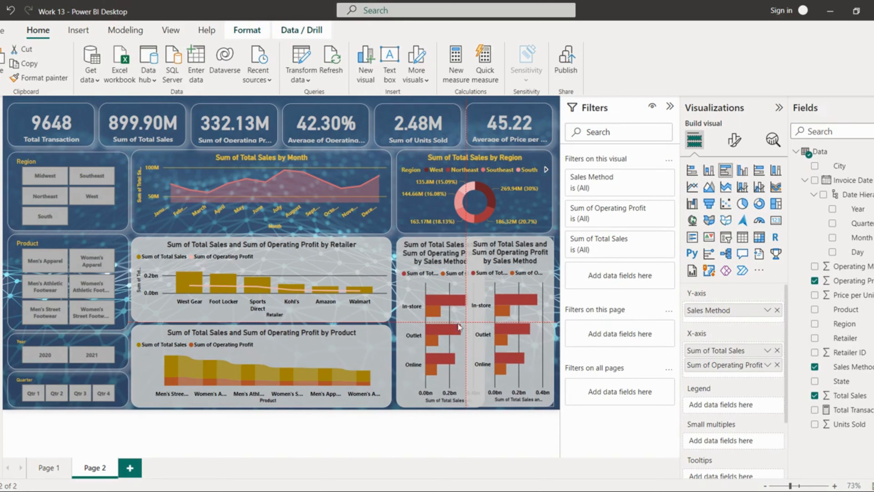
drag(468, 322, 487, 323)
key(Right)
key(Right)
key(Right)
key(Right)
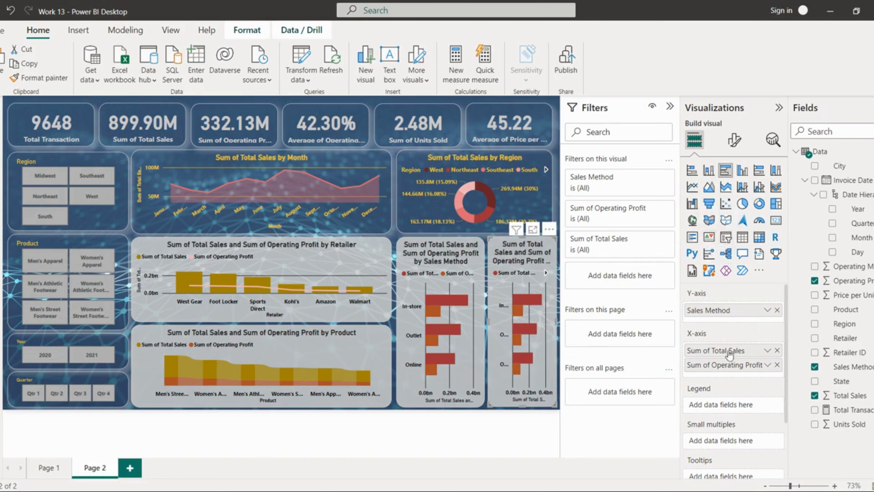
Replace Sales Method with City in the duplicated chart and convert it to a shape map.
drag(768, 317, 644, 307)
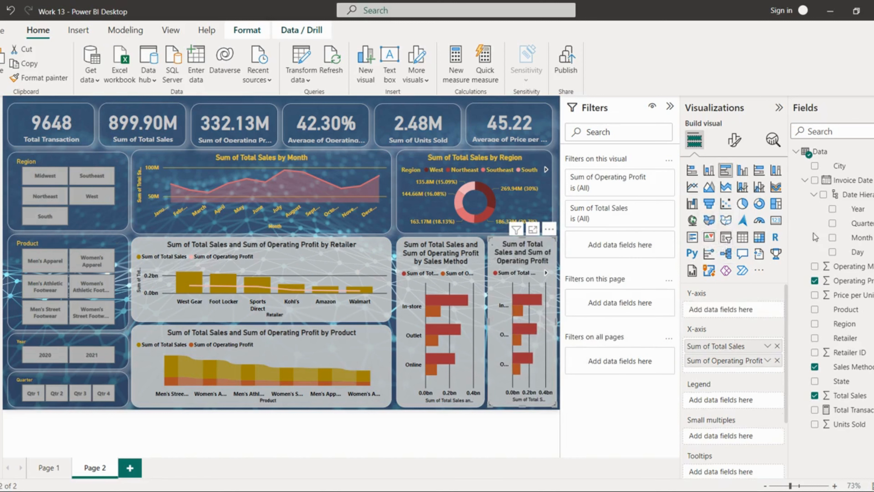
drag(840, 166, 727, 310)
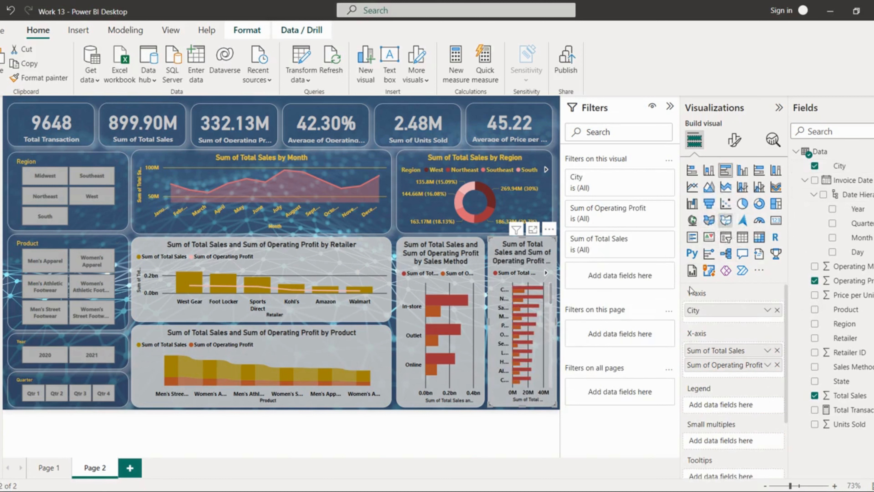
click(725, 222)
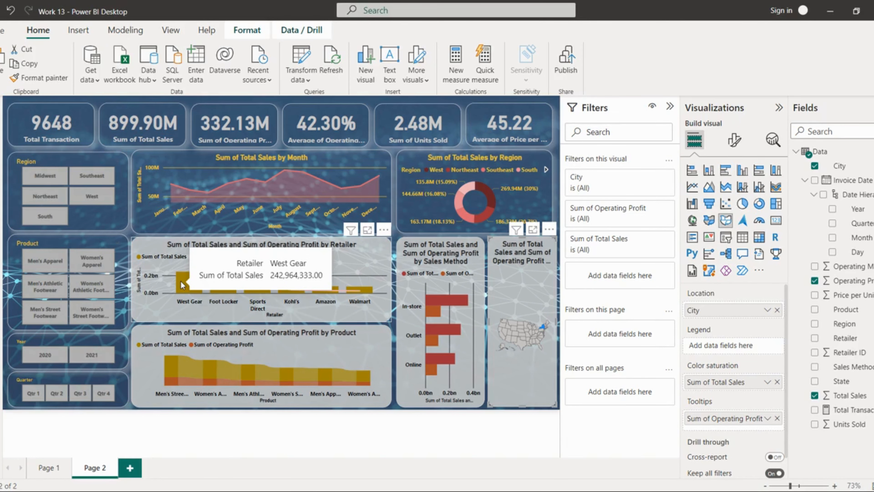
Add a new report page and set its canvas type to Tooltip.
click(130, 468)
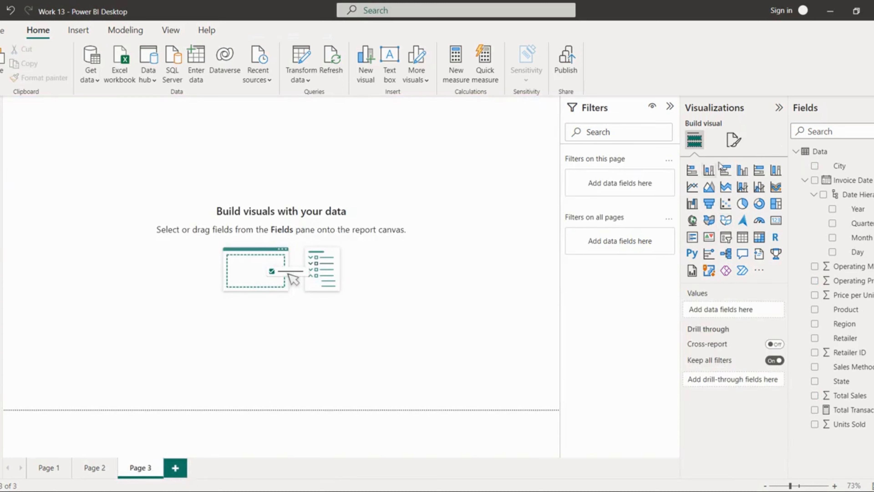
click(738, 140)
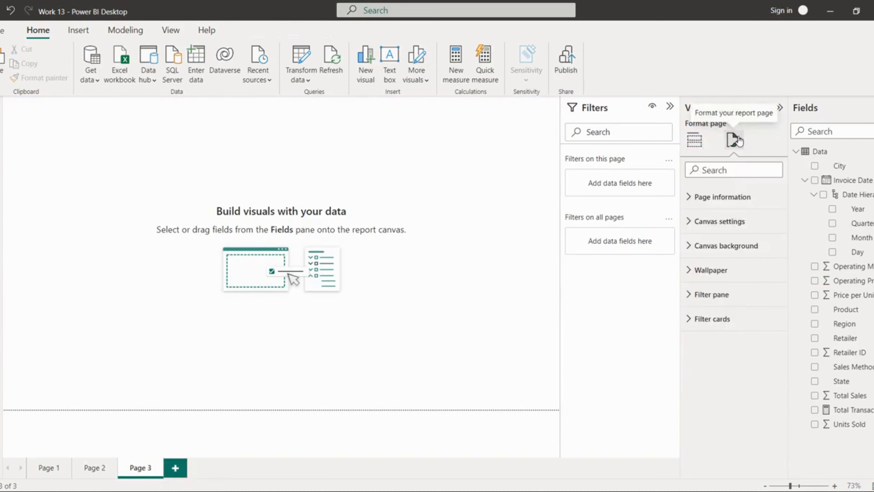
click(736, 196)
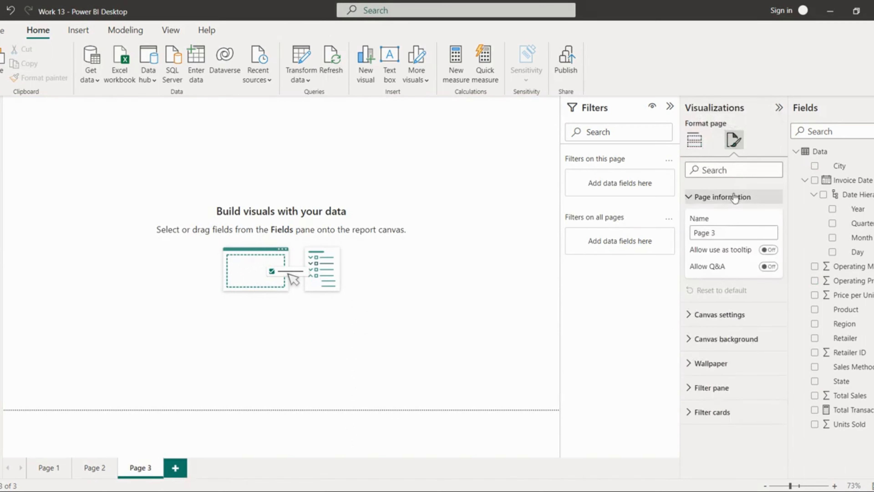
click(735, 197)
click(732, 221)
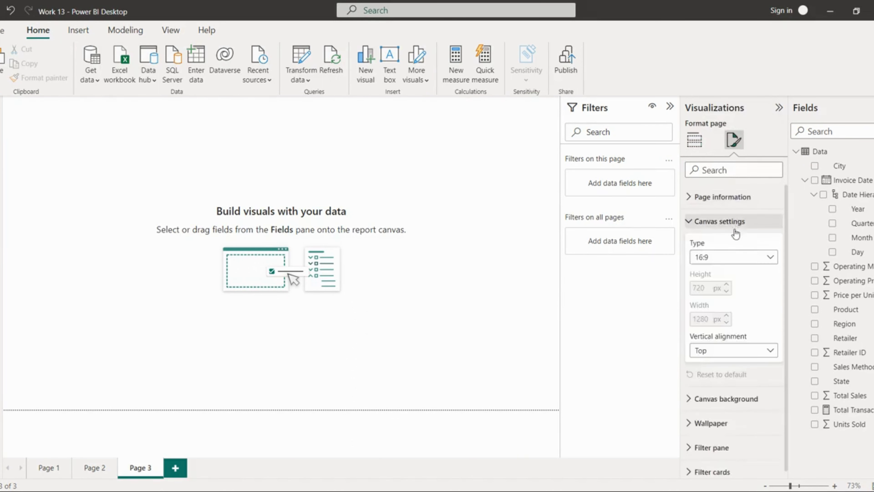
click(735, 256)
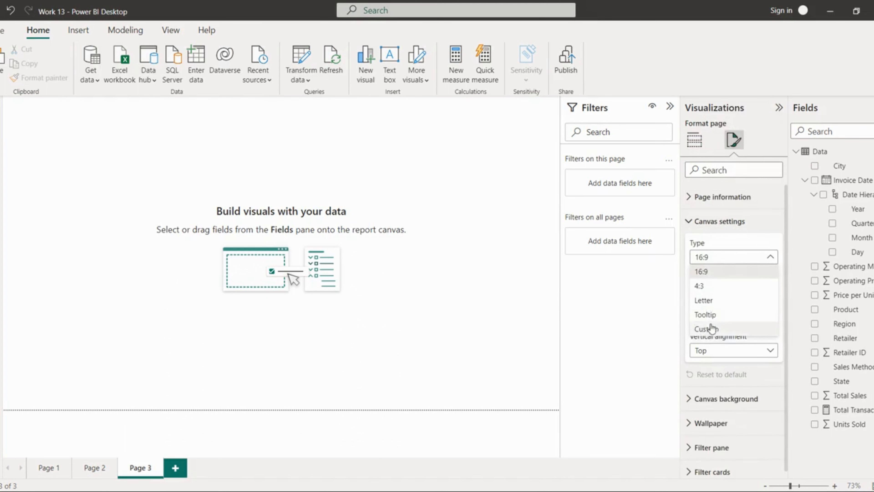
click(731, 319)
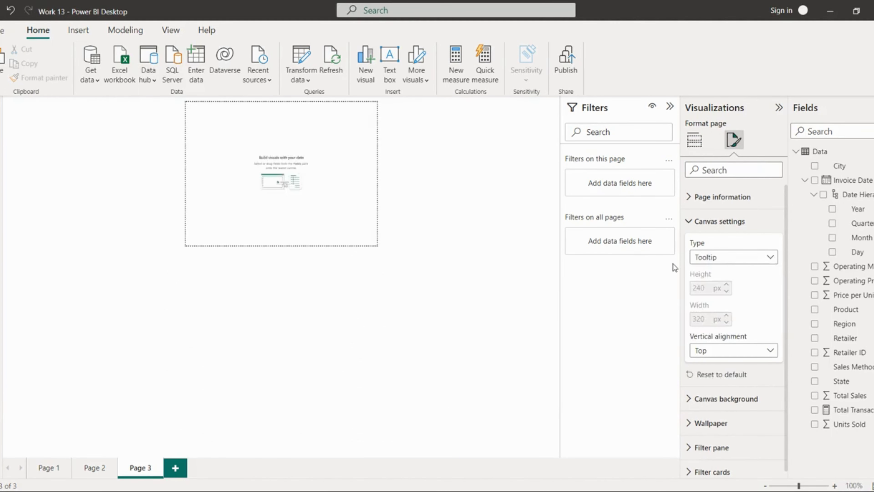
Fill the tooltip page with a matrix of Product and convert it to a donut chart with Operating Profit as values.
click(694, 139)
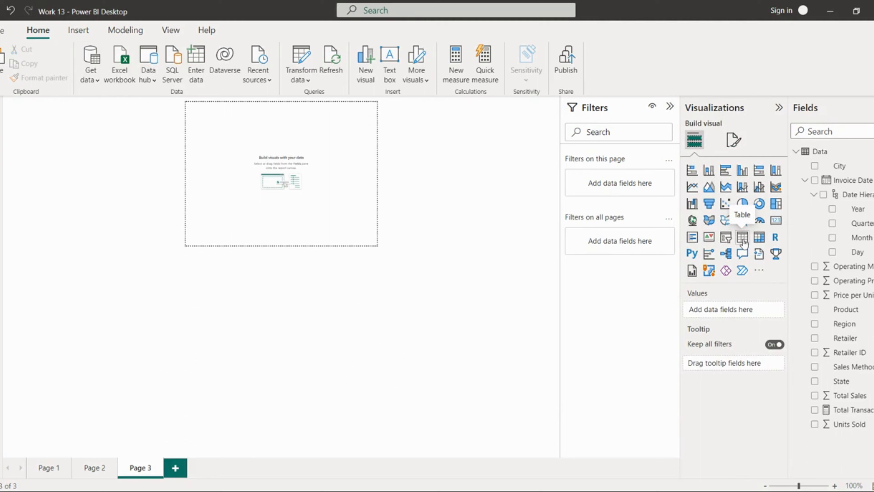
click(759, 238)
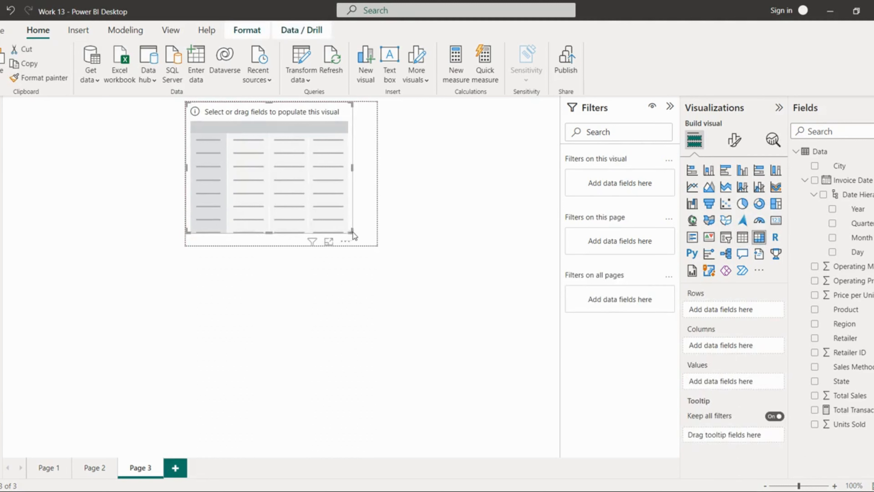
drag(352, 232, 378, 248)
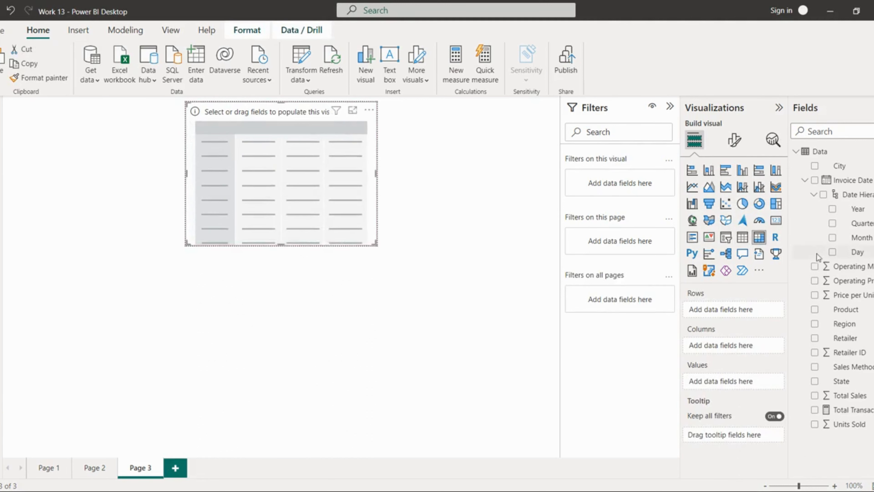
drag(853, 317, 746, 314)
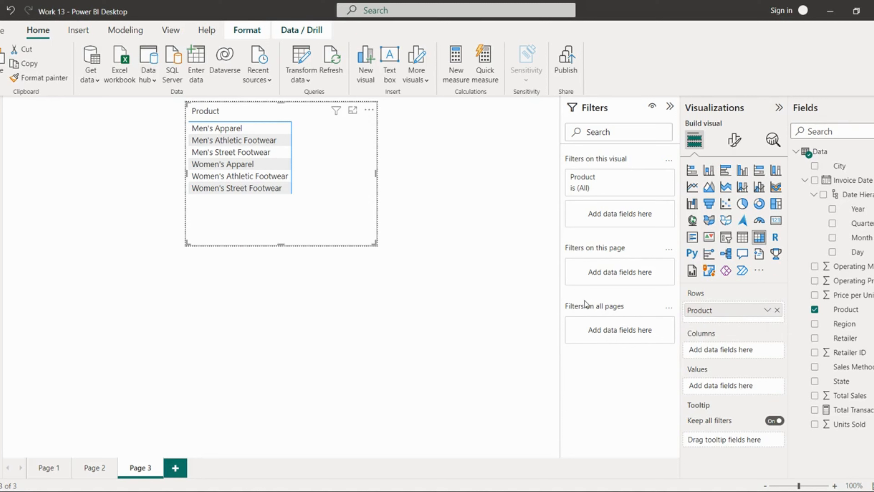
click(759, 204)
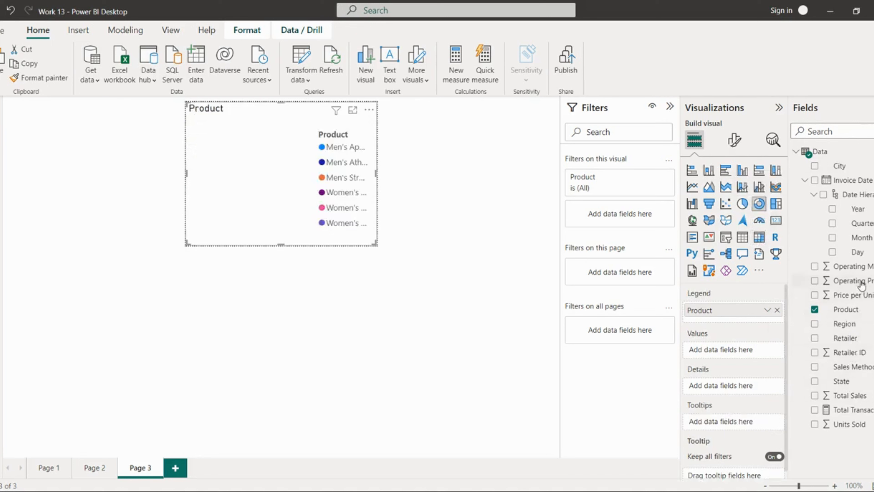
drag(862, 285, 761, 352)
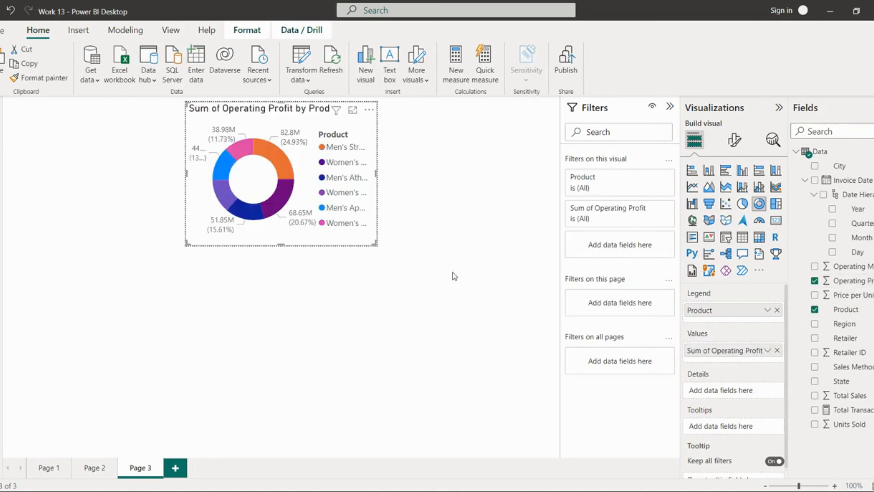
Give the Operating Profit by Product donut chart a light grey background.
click(734, 140)
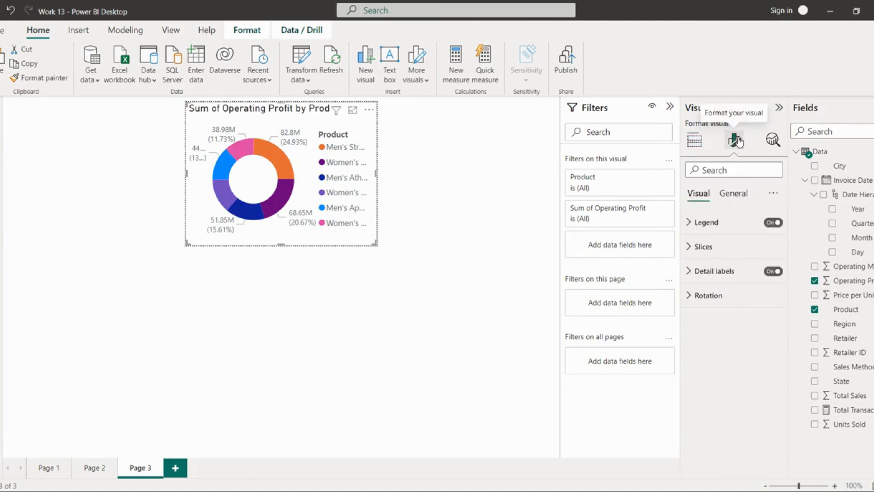
click(736, 202)
click(725, 270)
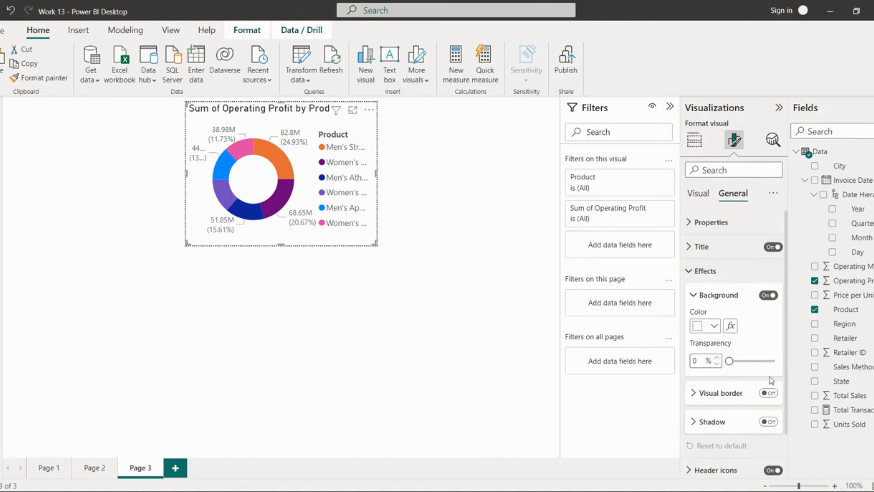
click(709, 296)
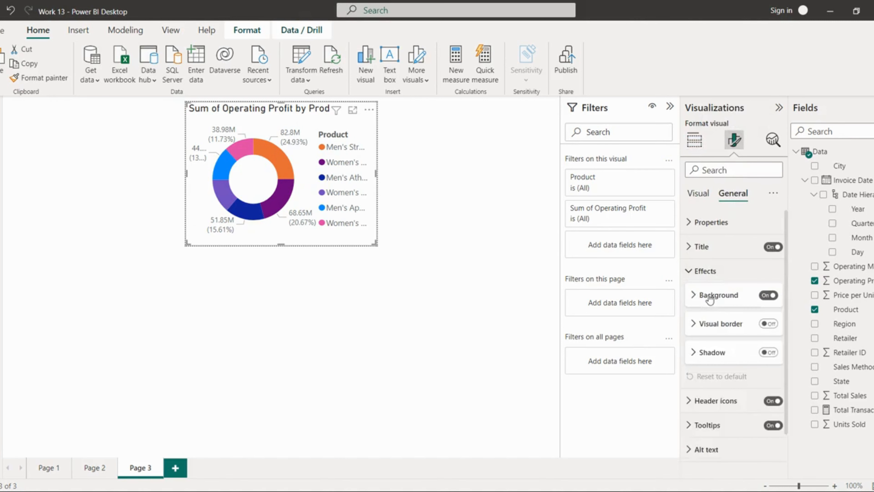
click(730, 304)
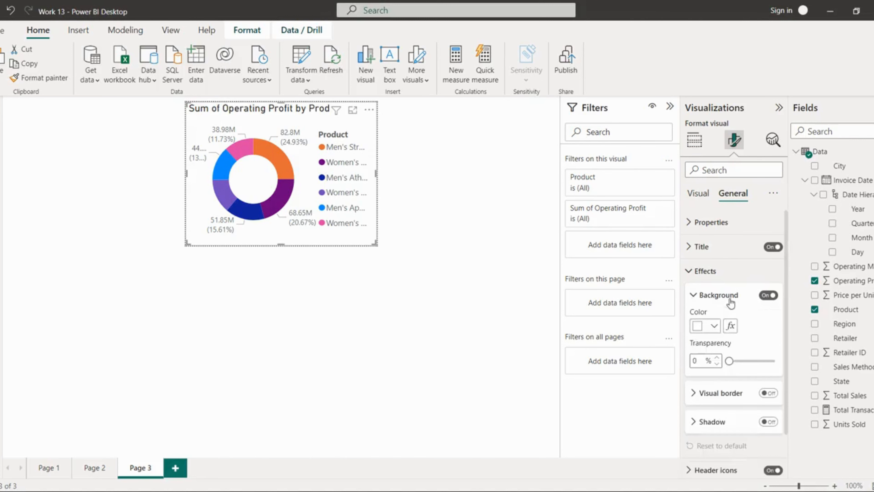
click(713, 326)
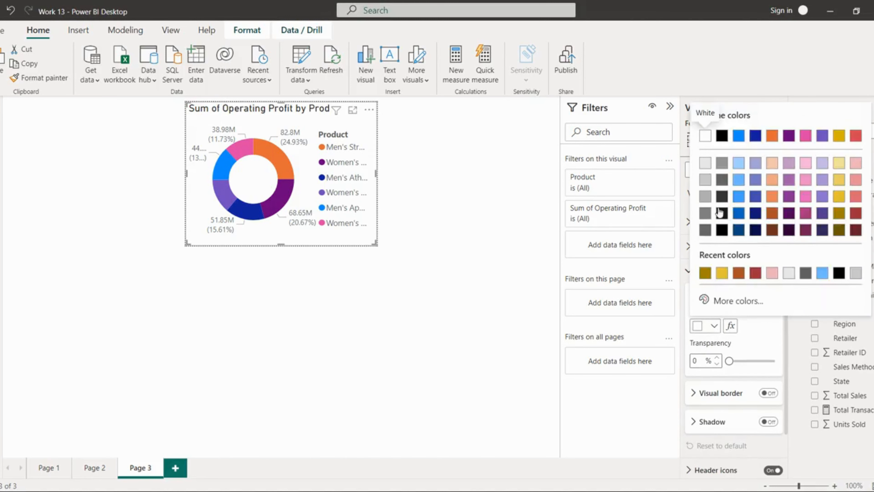
click(709, 181)
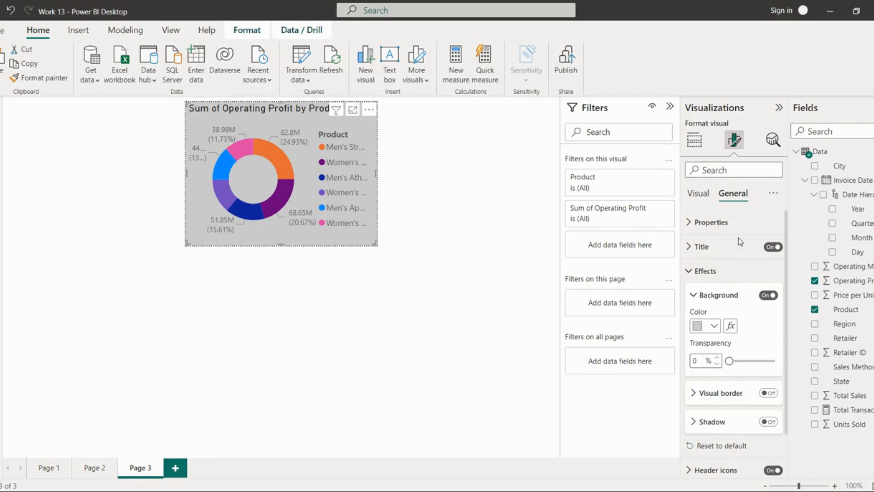
Make the donut chart's legend text bold and black.
click(708, 197)
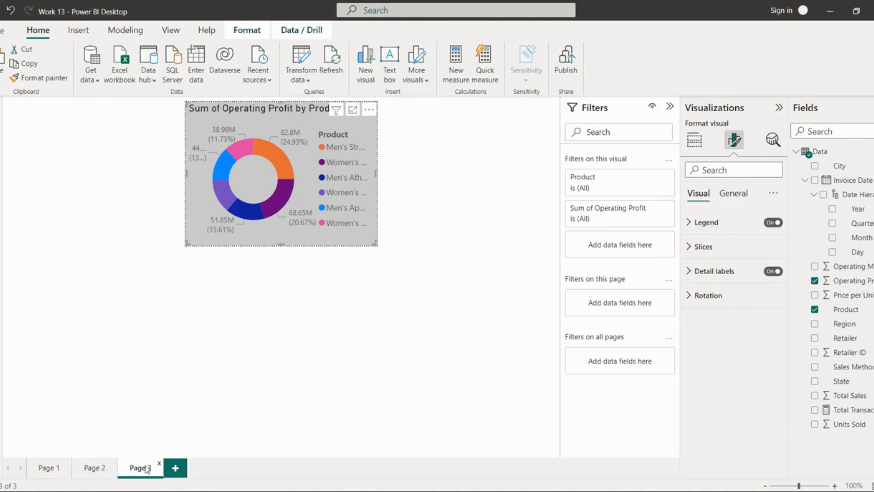
click(735, 198)
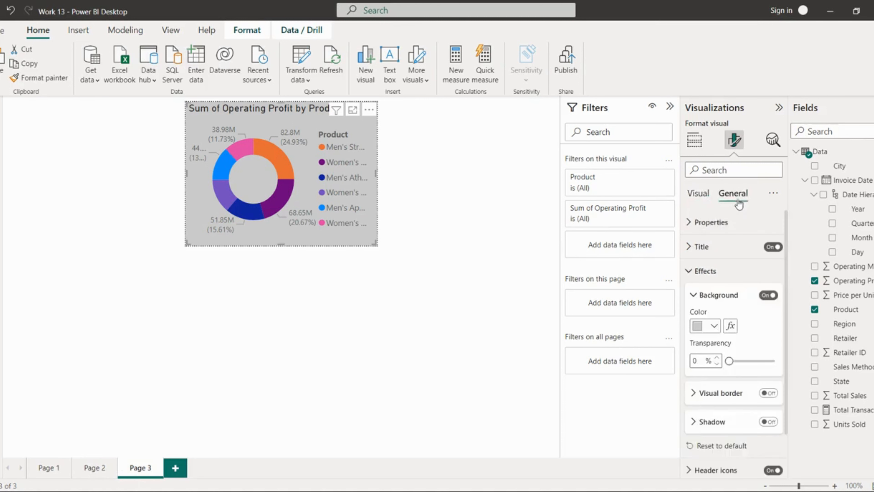
click(701, 194)
click(706, 222)
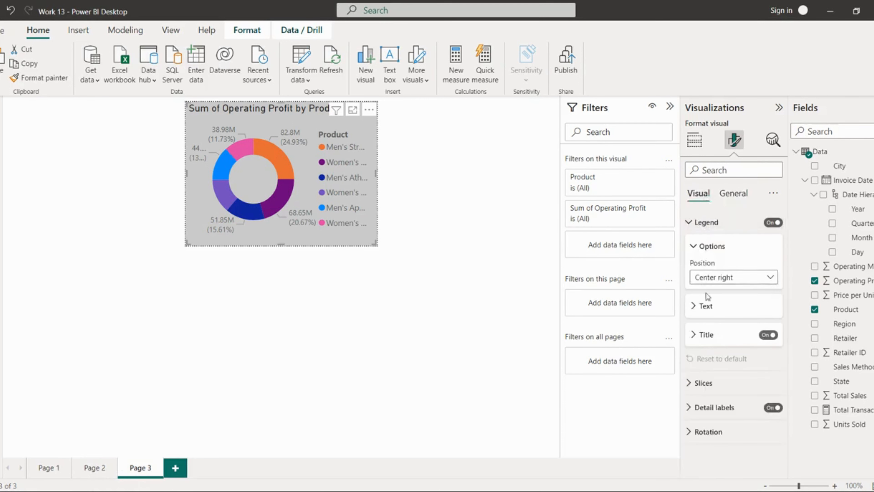
click(706, 306)
click(695, 355)
click(705, 387)
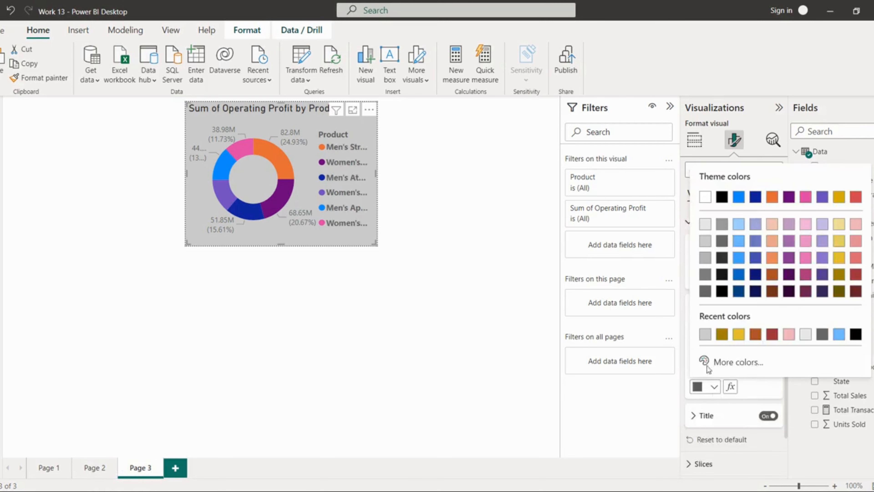
click(722, 291)
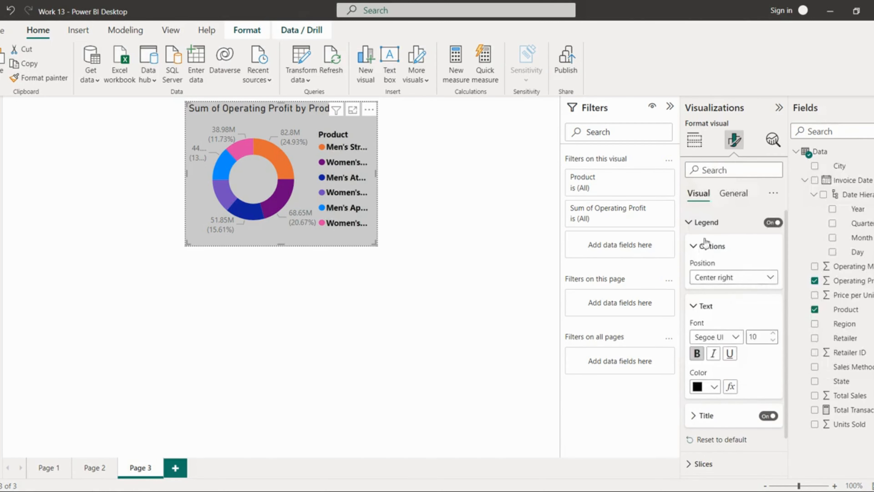
Make the values in the donut chart's detail labels bold and black.
click(704, 223)
click(719, 271)
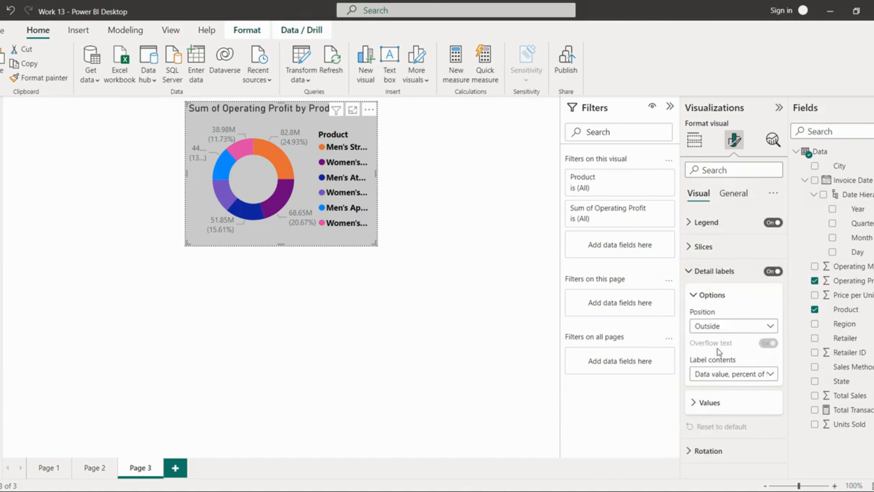
click(711, 397)
scroll(710, 424, down, 1)
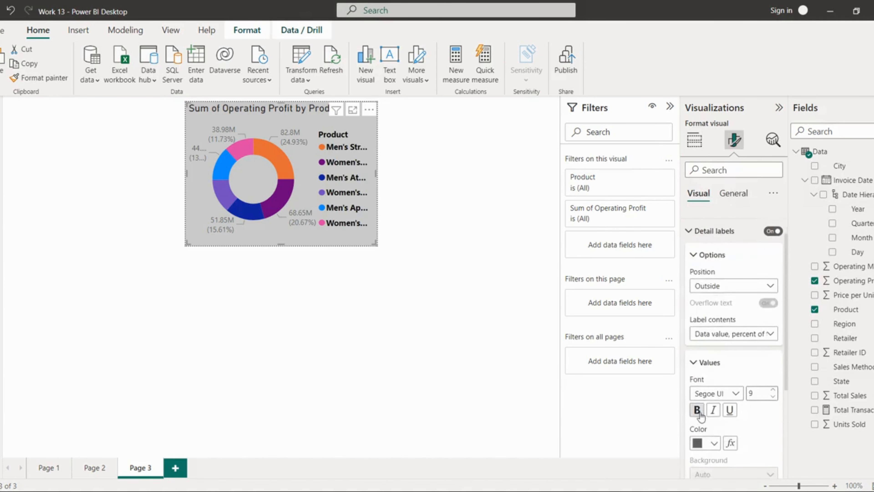
click(698, 410)
click(715, 444)
click(724, 350)
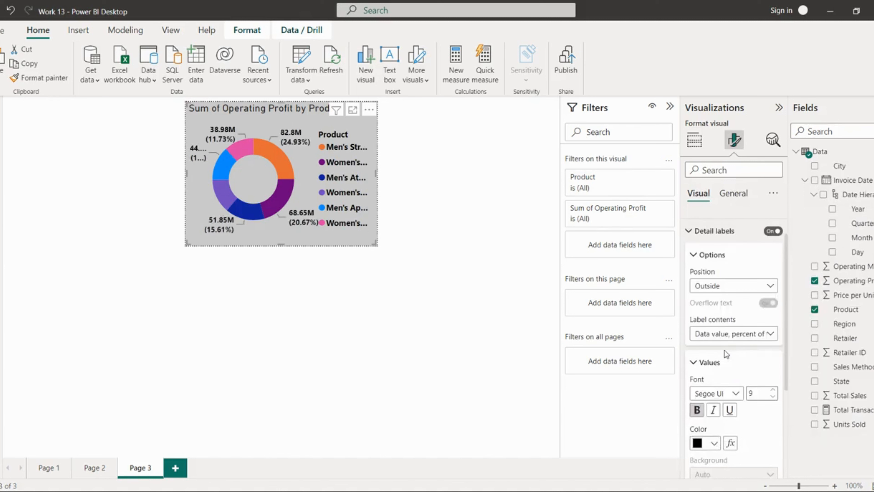
Make the donut chart's title bold.
click(733, 193)
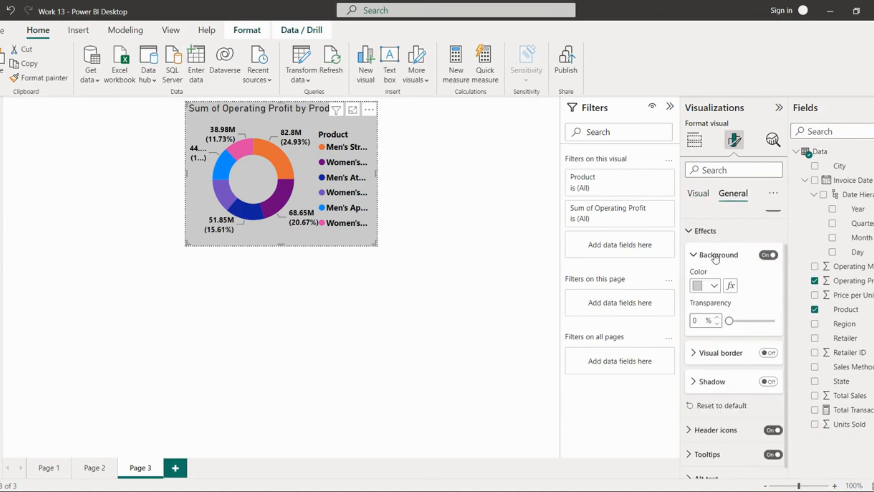
scroll(714, 246, up, 1)
click(713, 246)
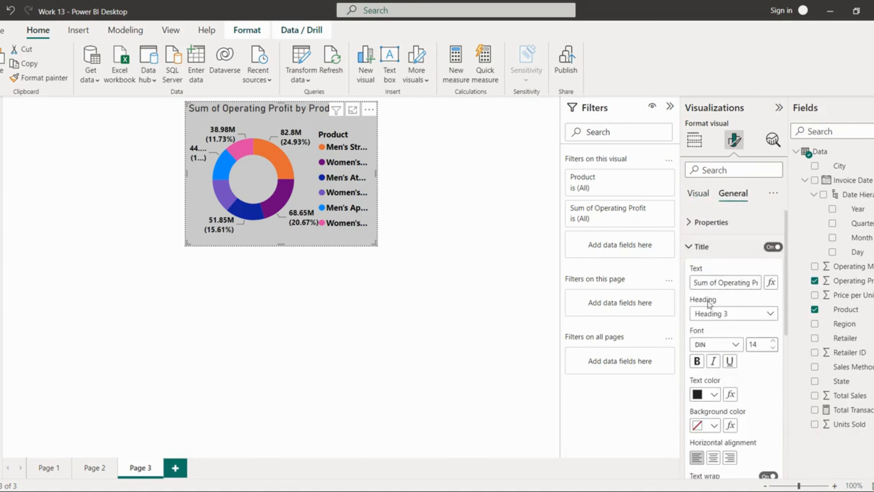
click(697, 361)
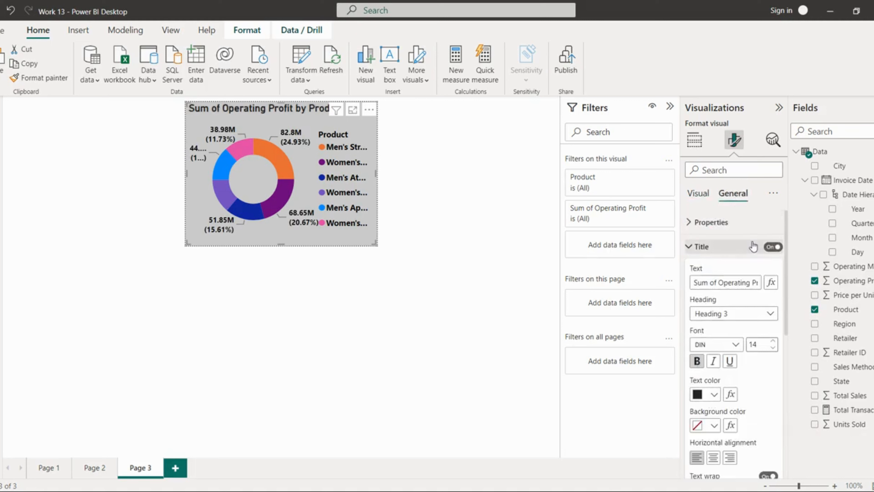
Recolour the donut slices: Men's Street Footwear dark brown-gold, Women's Apparel dark gold and Men's Athletic Footwear yellow-gold.
click(698, 193)
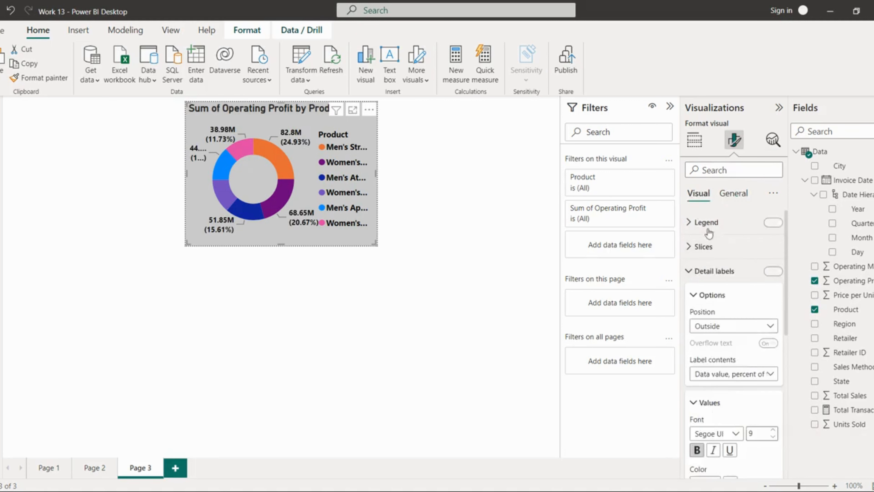
scroll(721, 337, down, 5)
scroll(740, 413, up, 3)
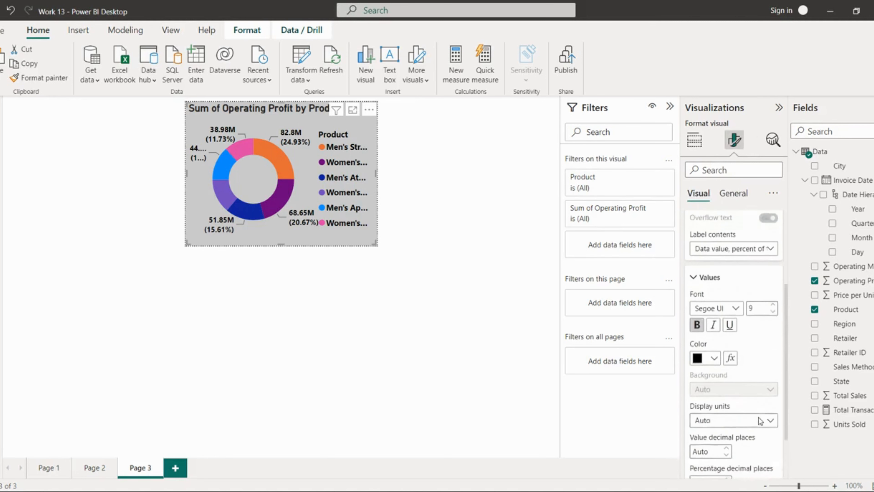
scroll(760, 421, up, 5)
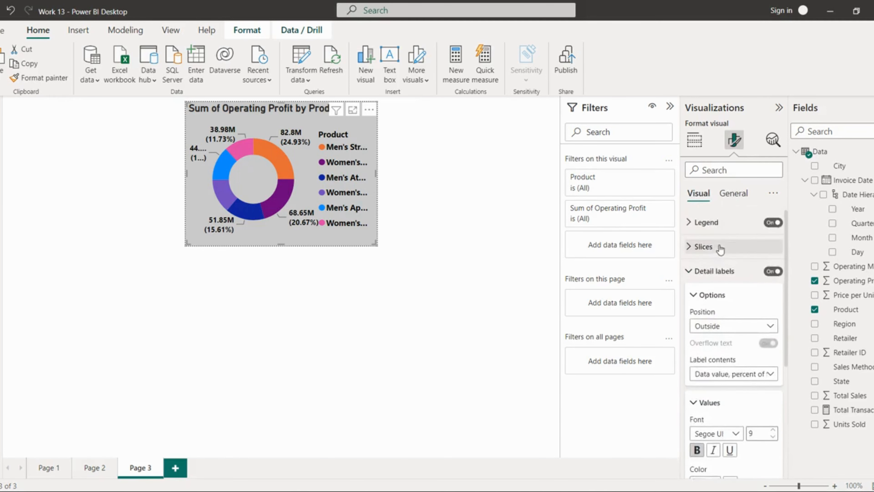
click(720, 248)
click(717, 303)
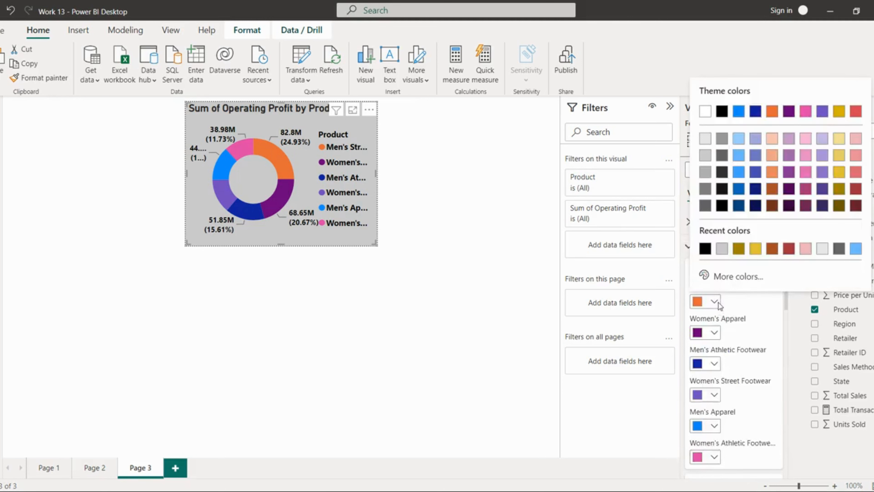
click(839, 205)
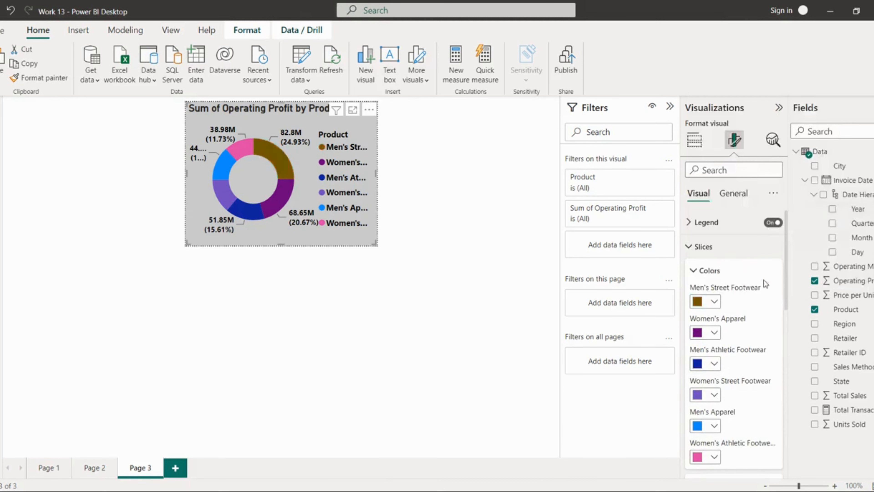
click(714, 333)
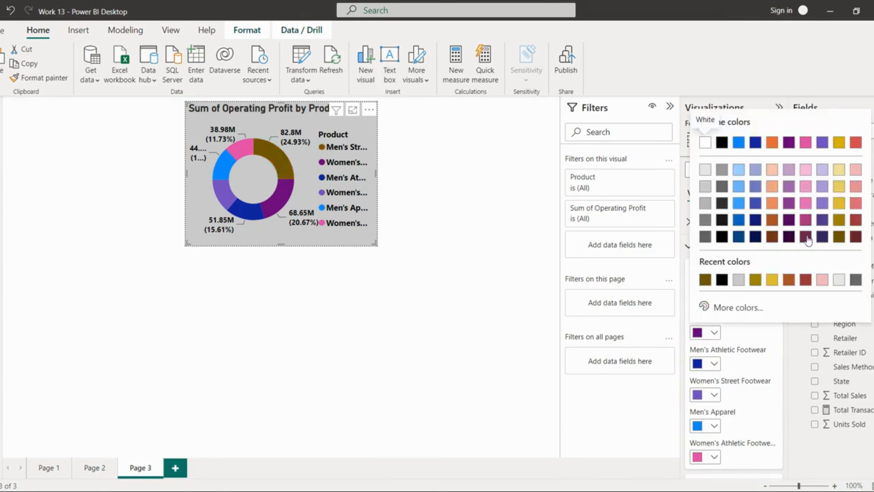
click(841, 222)
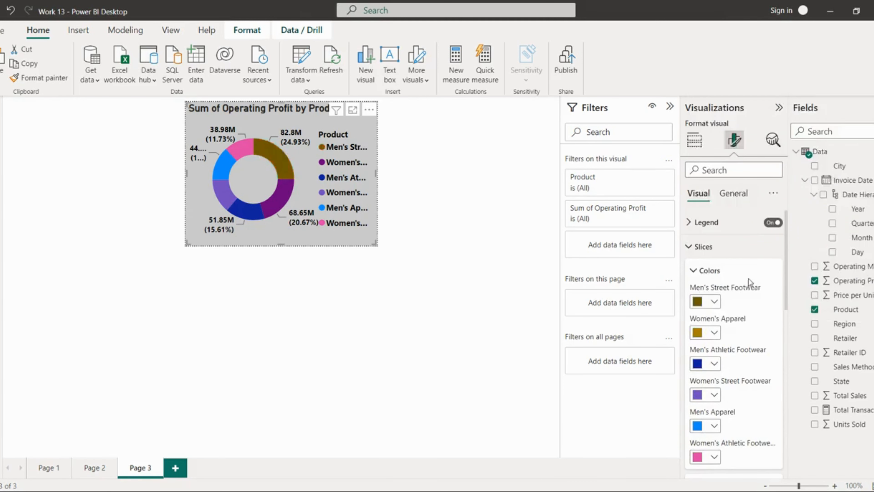
click(714, 364)
click(844, 242)
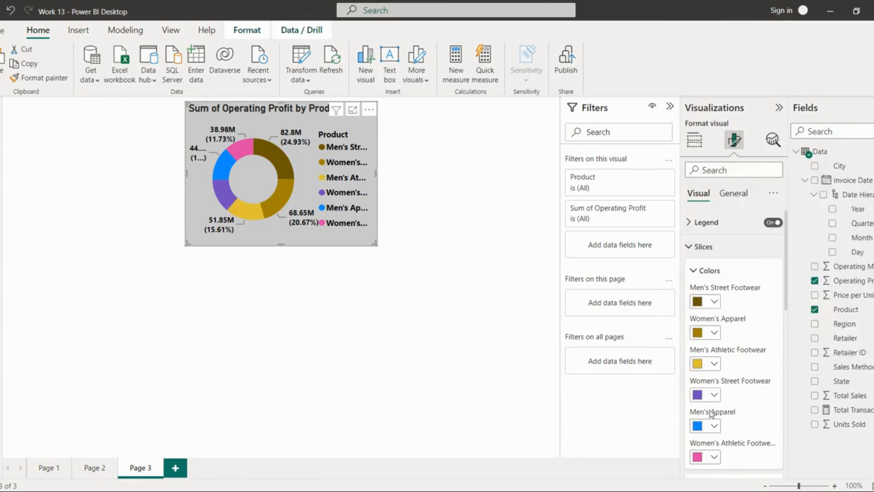
Recolour the Women's Street Footwear slice light red and the Men's Apparel slice pale pink, and deselect the donut chart.
click(714, 395)
click(857, 269)
click(714, 426)
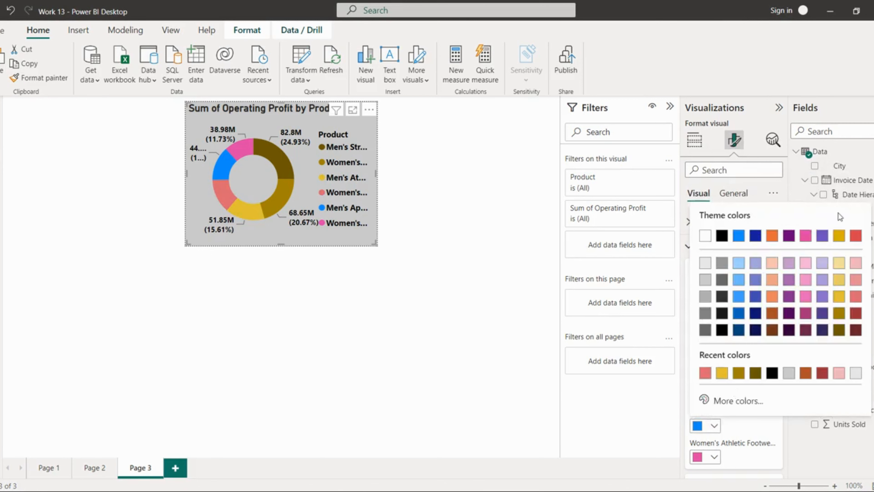
click(856, 262)
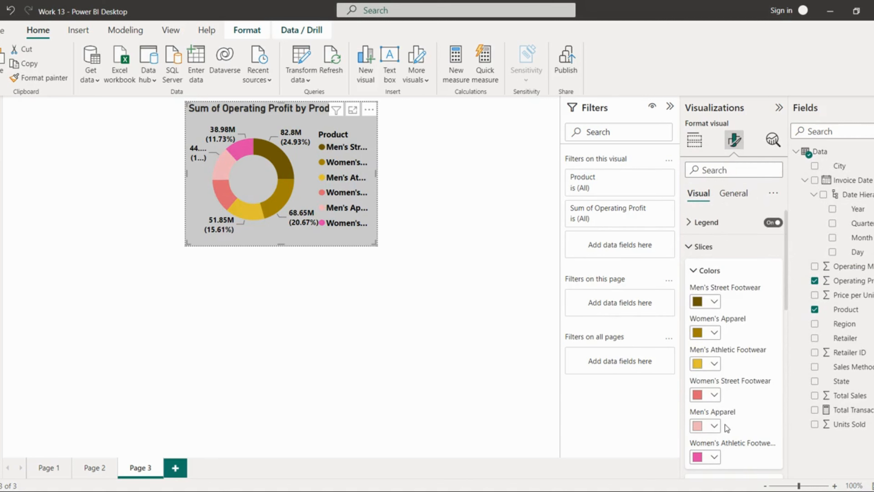
click(475, 402)
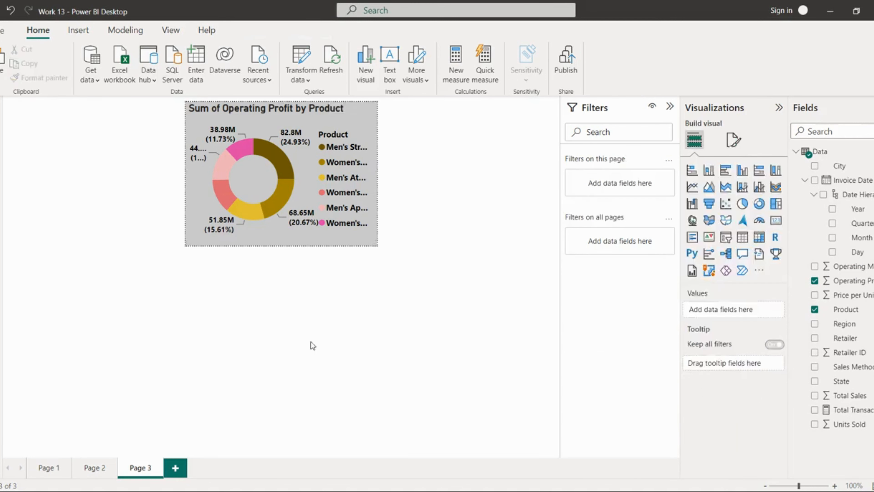
Return to the Page 2 dashboard, select the Total Sales and Operating Profit by Retailer chart and look through its field assignments.
click(103, 469)
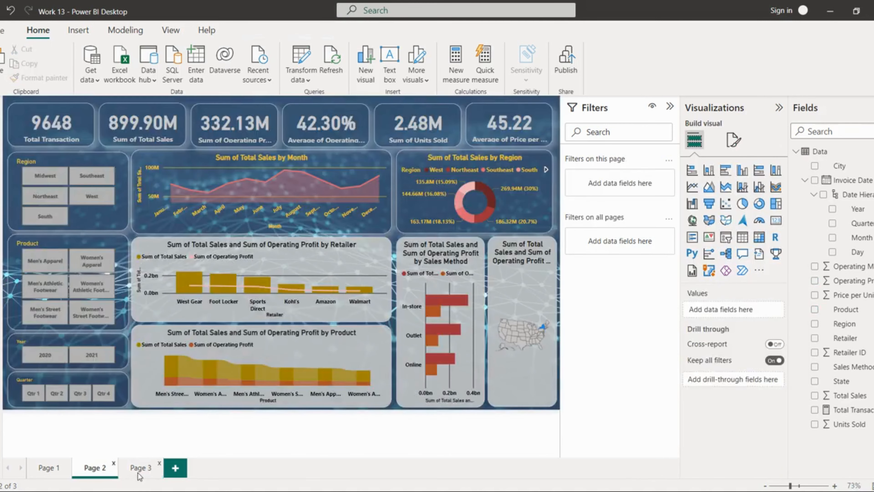
click(138, 473)
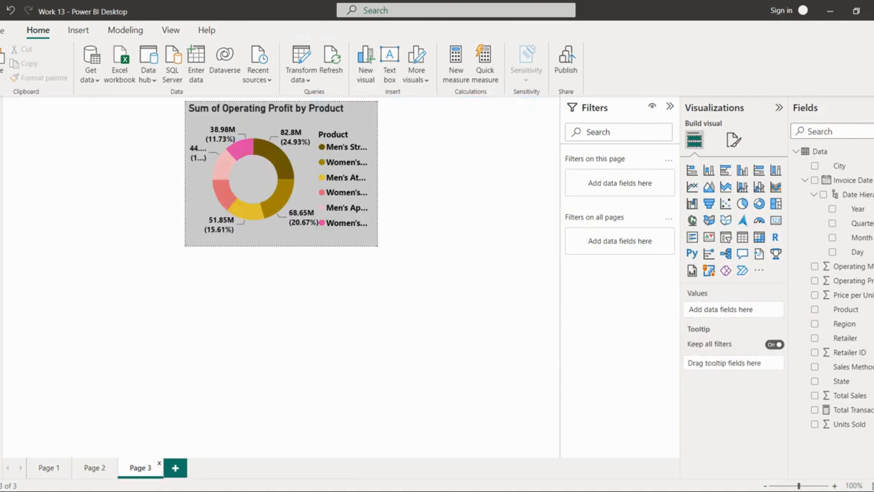
click(97, 475)
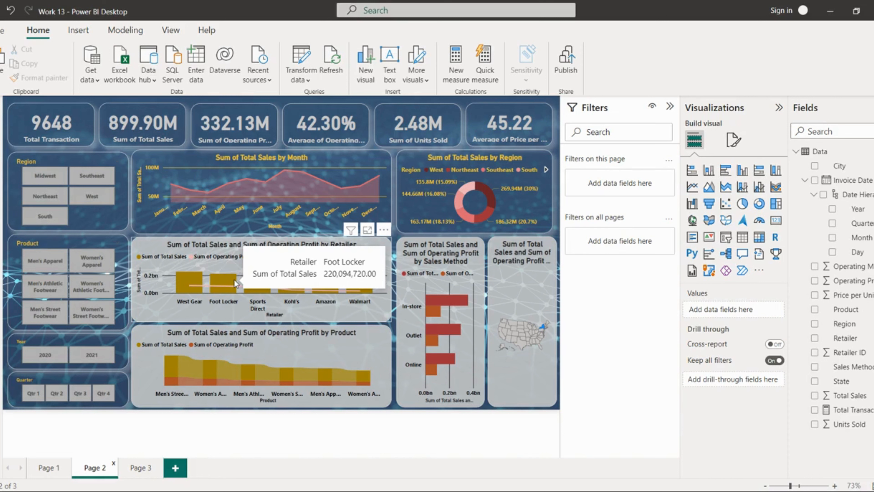
click(358, 240)
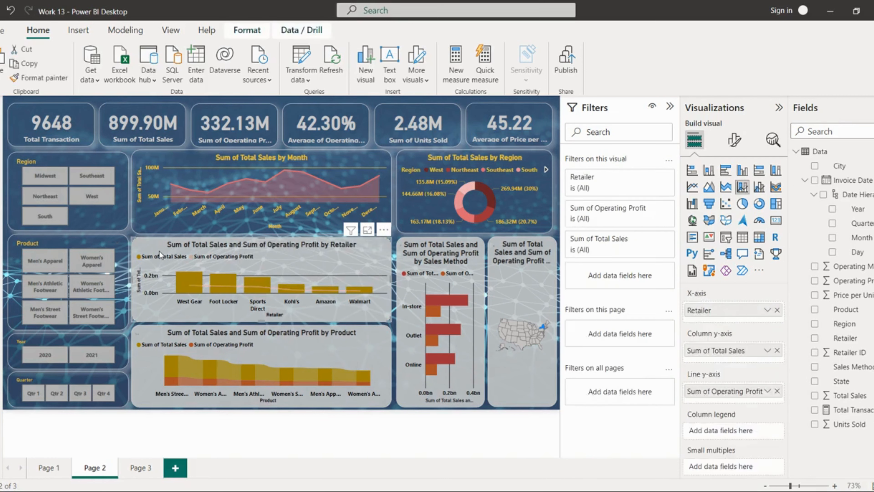
scroll(756, 360, down, 5)
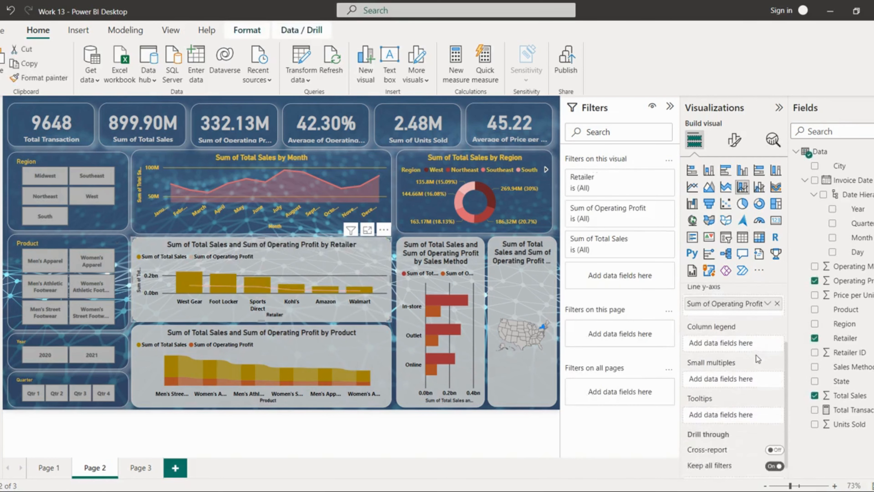
scroll(713, 400, down, 1)
scroll(713, 399, up, 5)
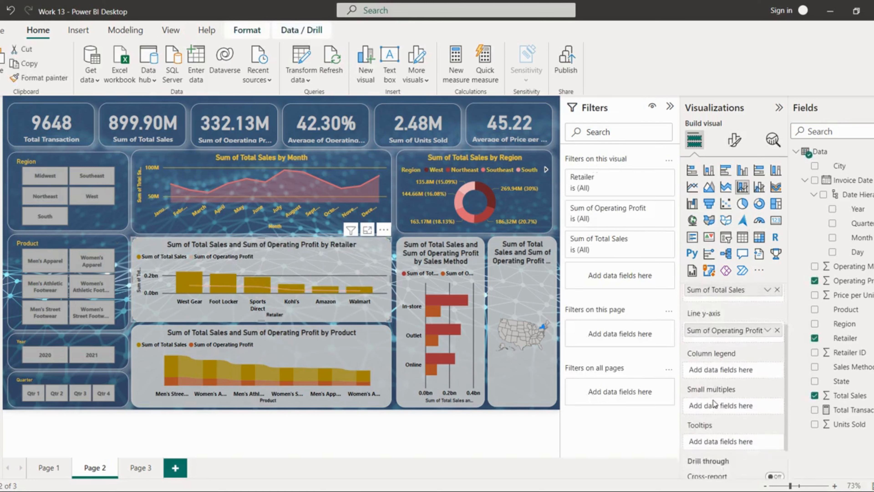
Set the retailer chart's tooltip type to Report page and use Page 3 as its tooltip page.
click(738, 147)
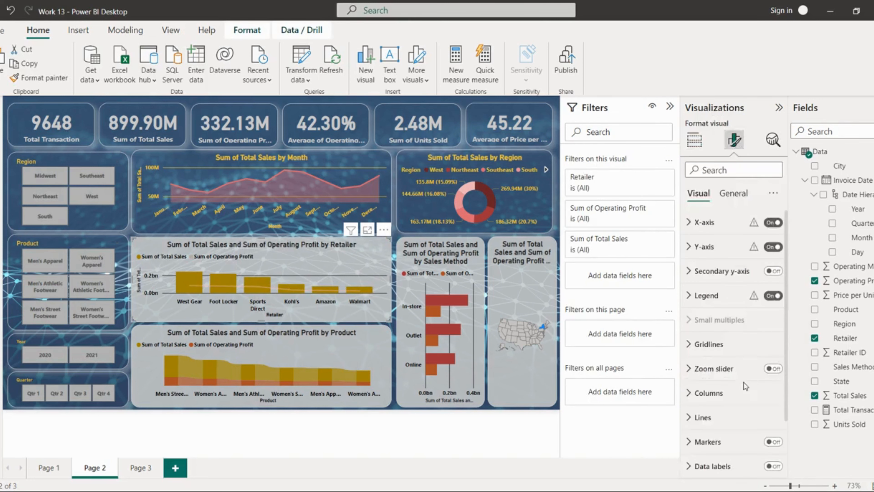
scroll(743, 402, down, 3)
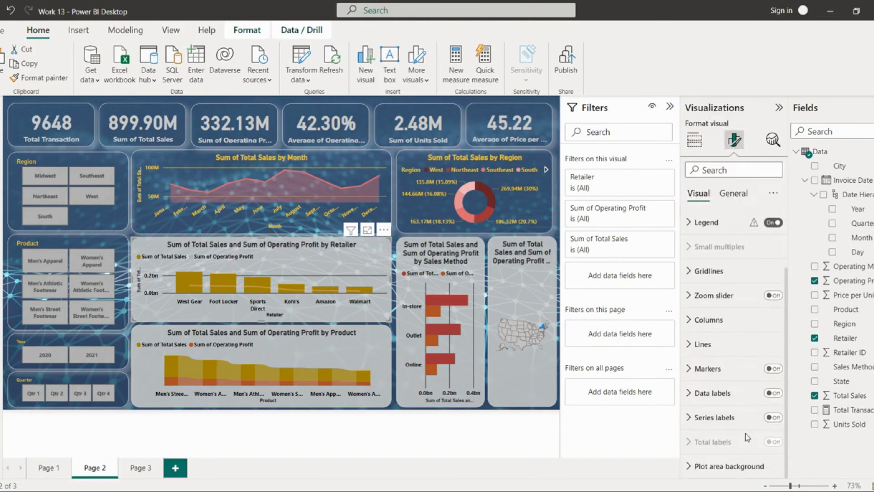
click(733, 194)
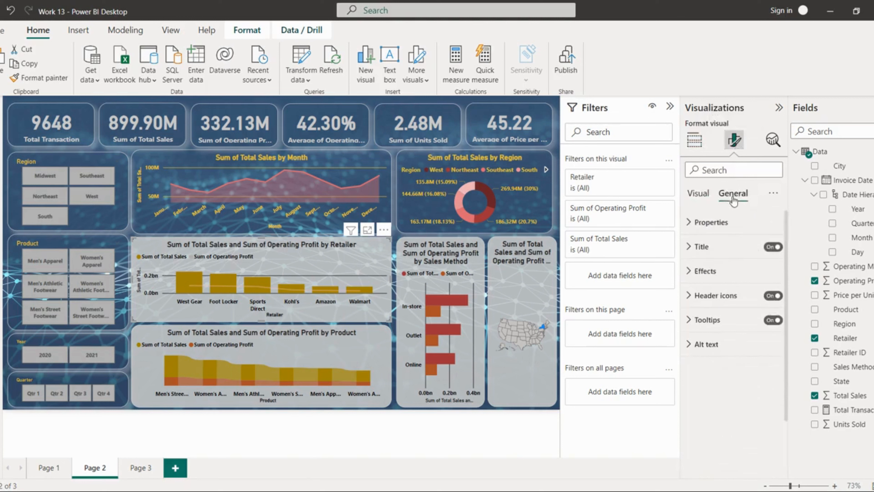
click(717, 324)
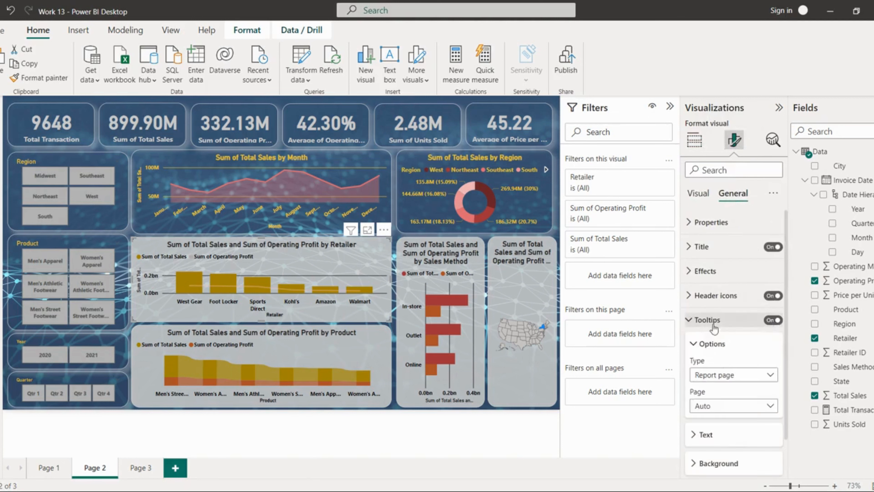
click(711, 375)
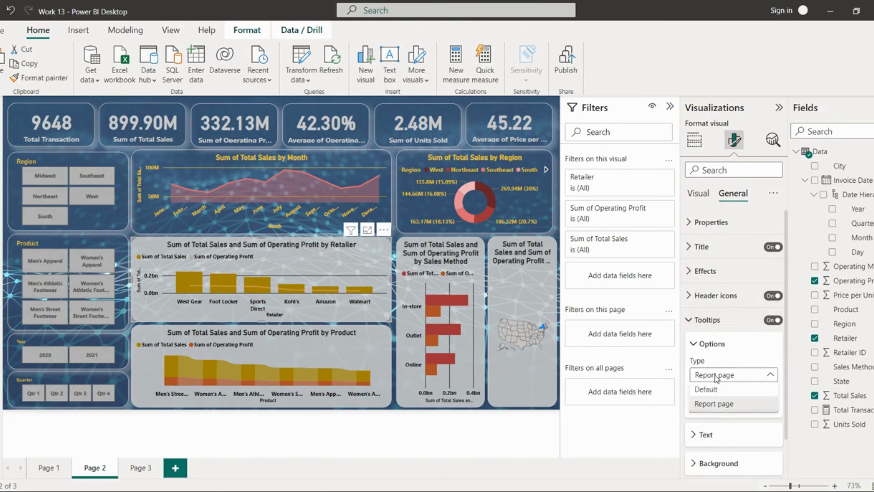
click(727, 404)
click(724, 410)
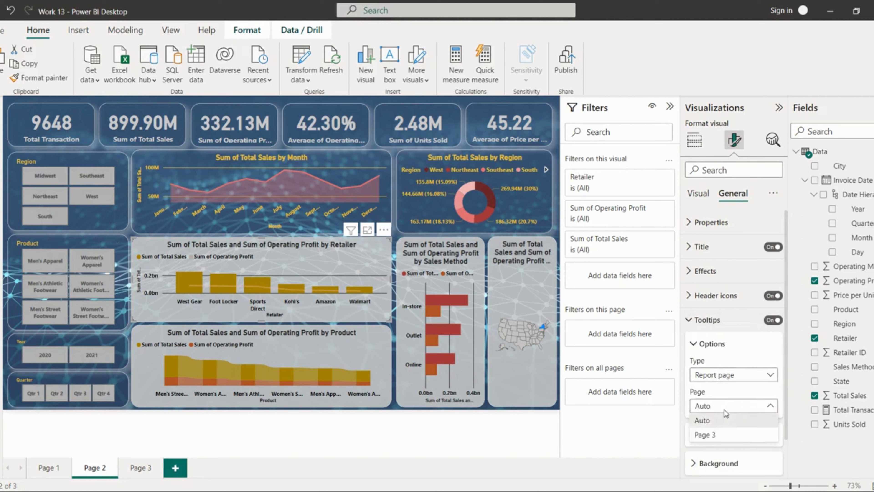
click(719, 435)
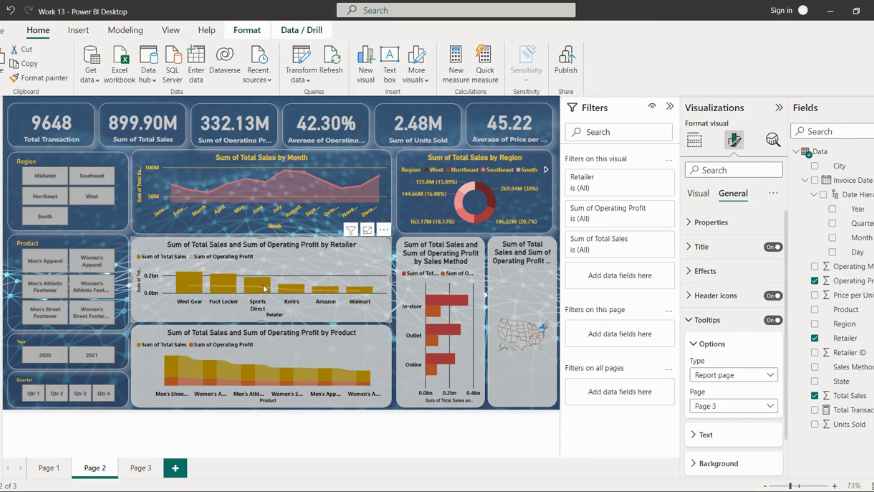
Check the retailer chart's tooltips on its columns, cross-filter the dashboard by Walmart and clear that selection.
mouse_move(224, 282)
click(368, 289)
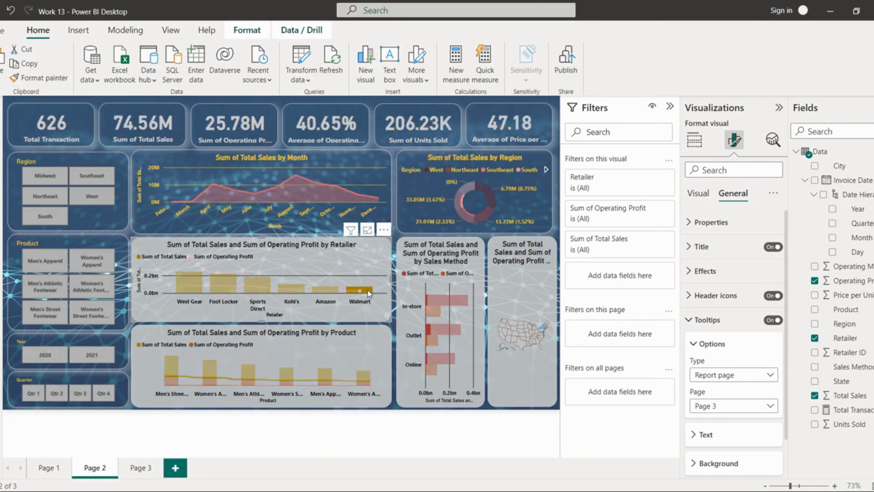
mouse_move(368, 289)
click(378, 271)
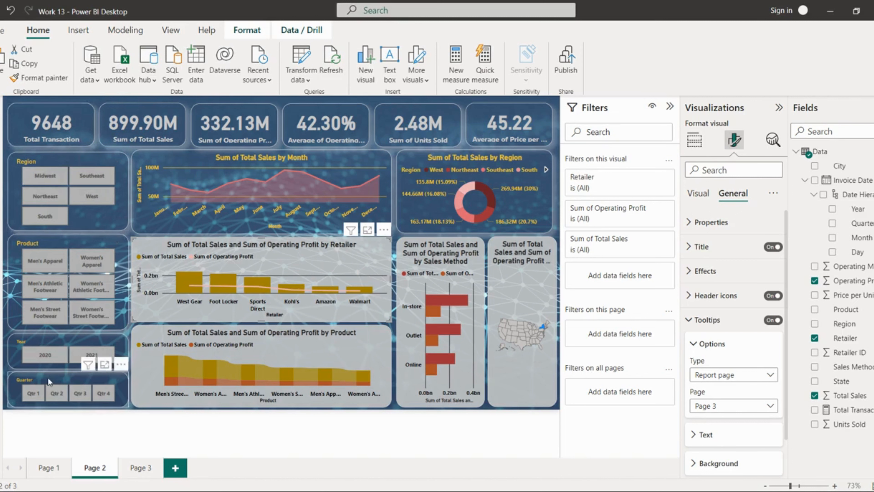
Try the Region slicer with Midwest, Southeast, and Southeast together with West, and clear the region selection.
click(42, 180)
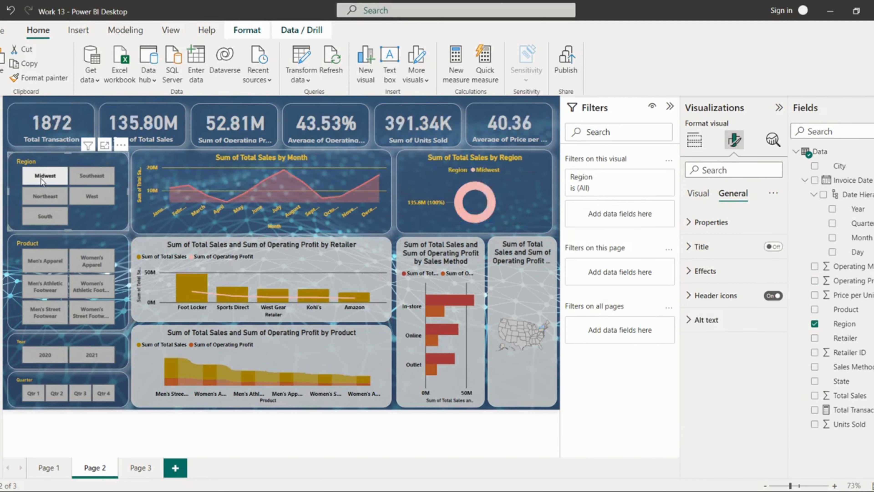
click(82, 180)
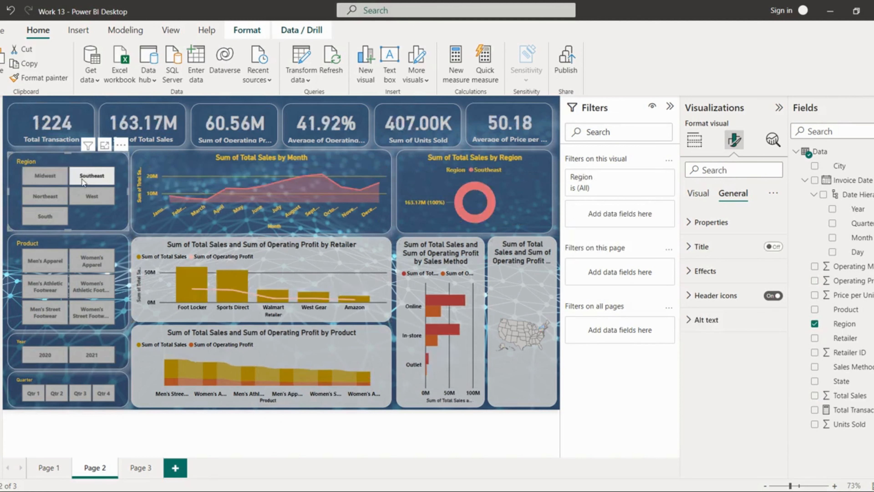
ctrl+click(88, 201)
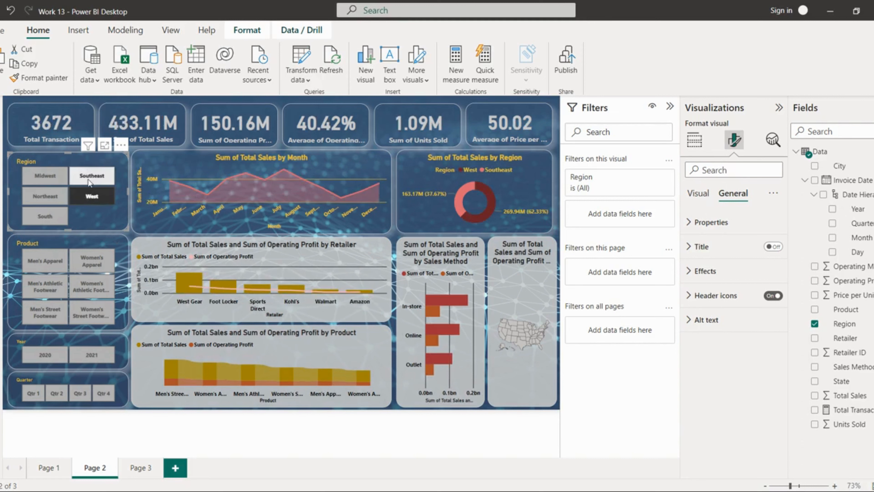
click(90, 194)
click(90, 195)
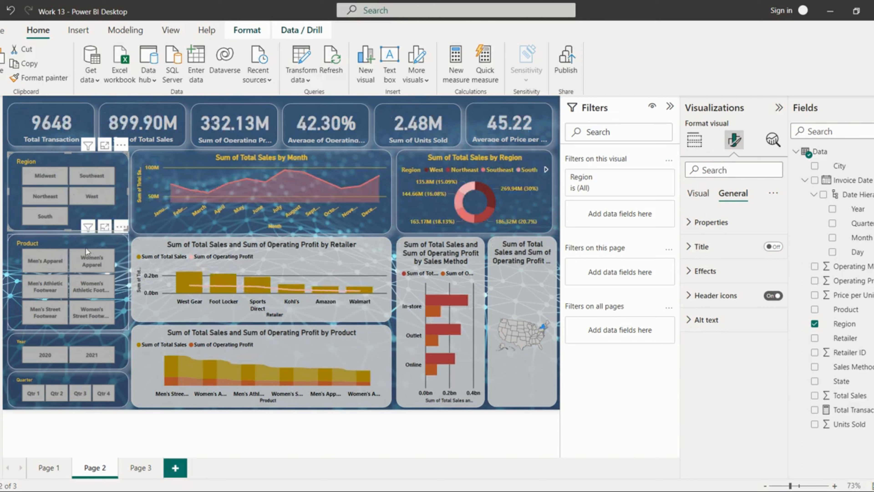
Filter the dashboard by product to Women's Apparel, Men's Athletic Footwear and Women's Street Footwear.
click(91, 261)
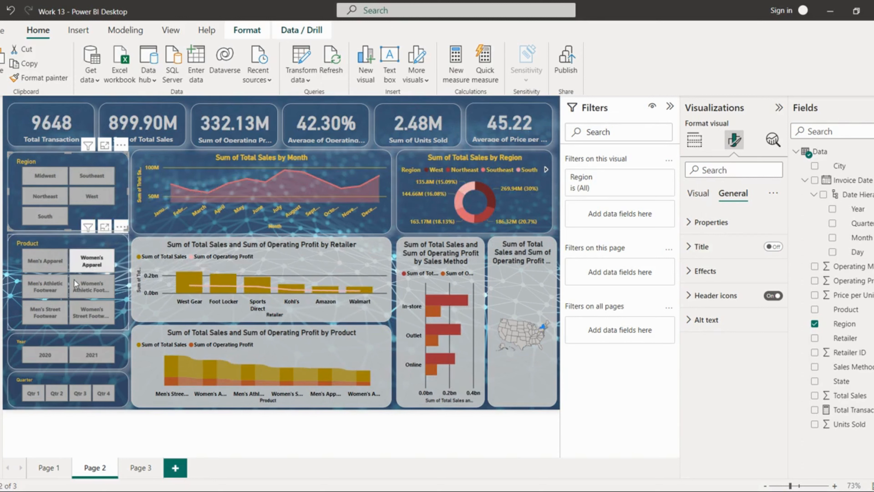
click(58, 286)
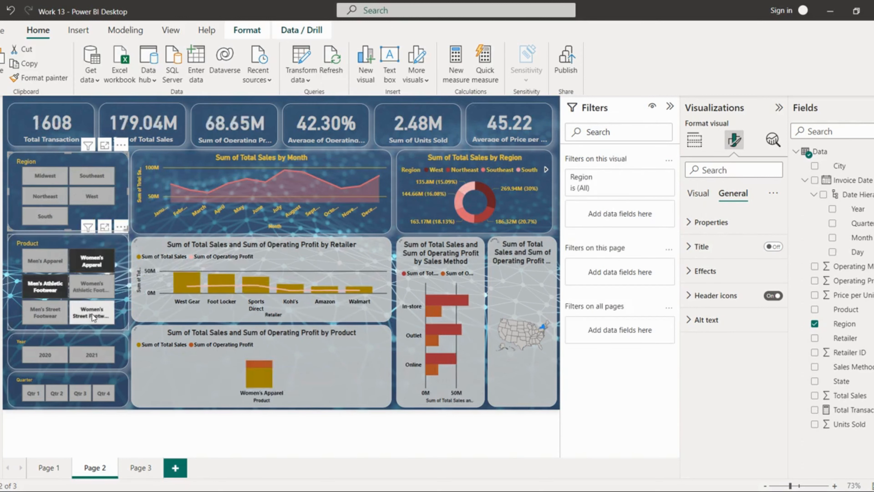
click(93, 316)
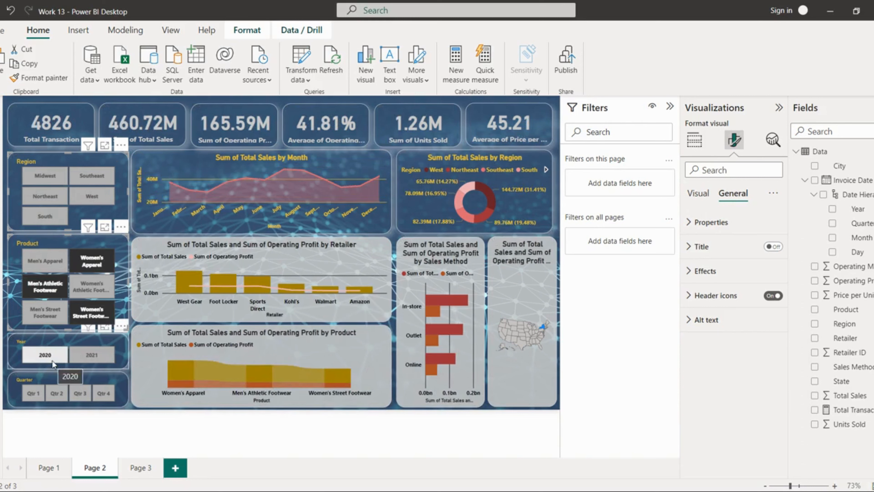
Filter the dashboard to year 2020 and quarters Qtr 2 and Qtr 3, and deselect the visuals.
click(48, 355)
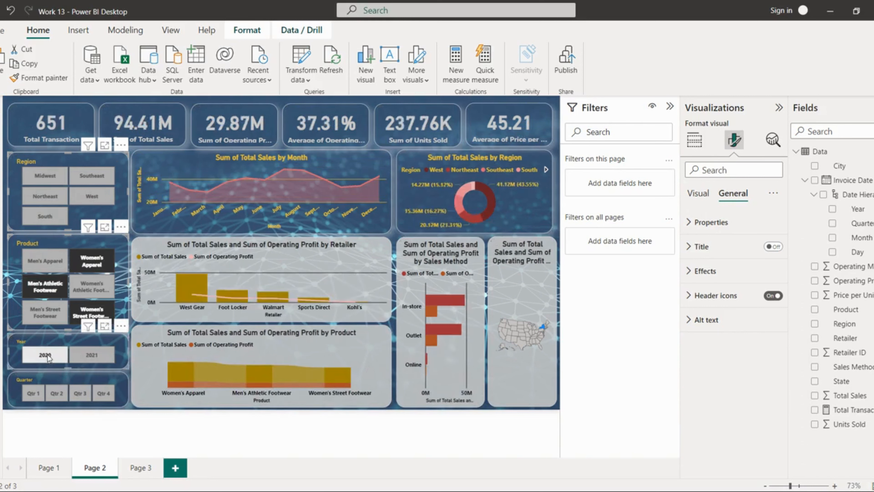
click(53, 394)
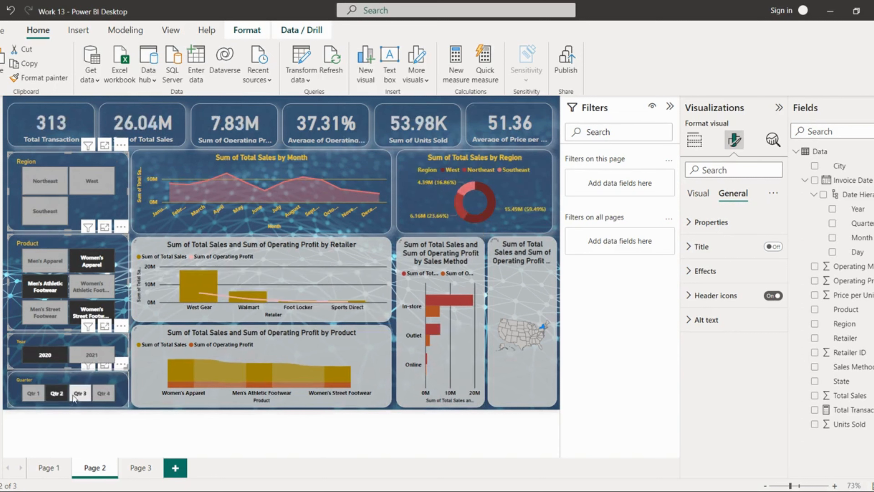
ctrl+click(74, 396)
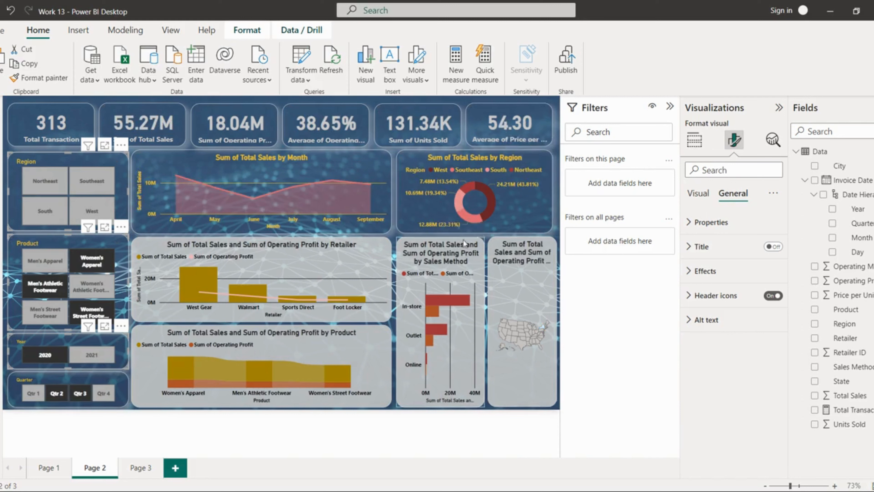
click(395, 232)
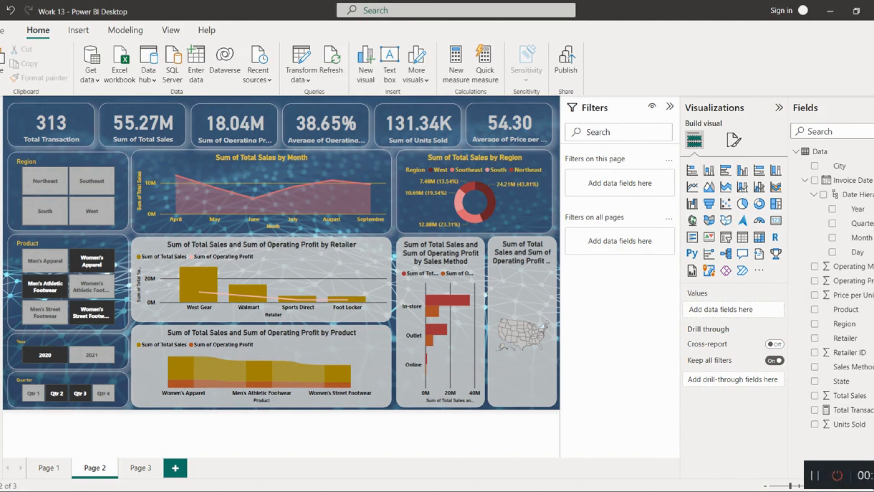
mouse_move(840, 476)
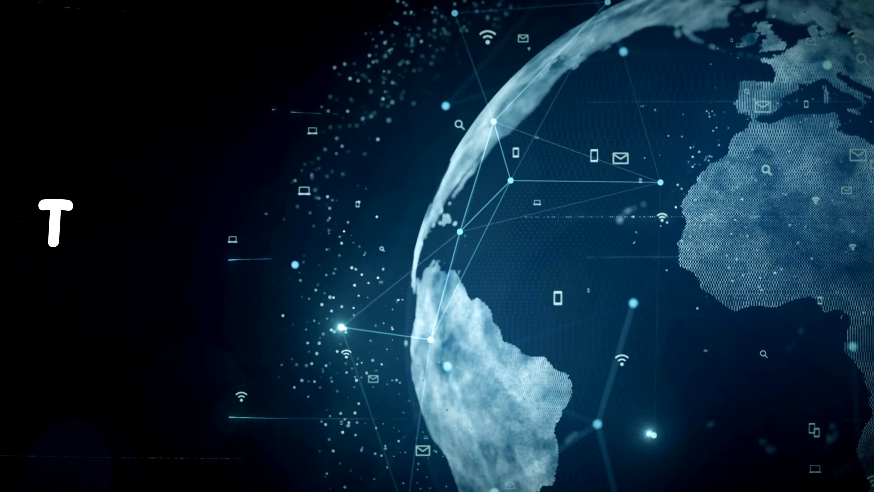